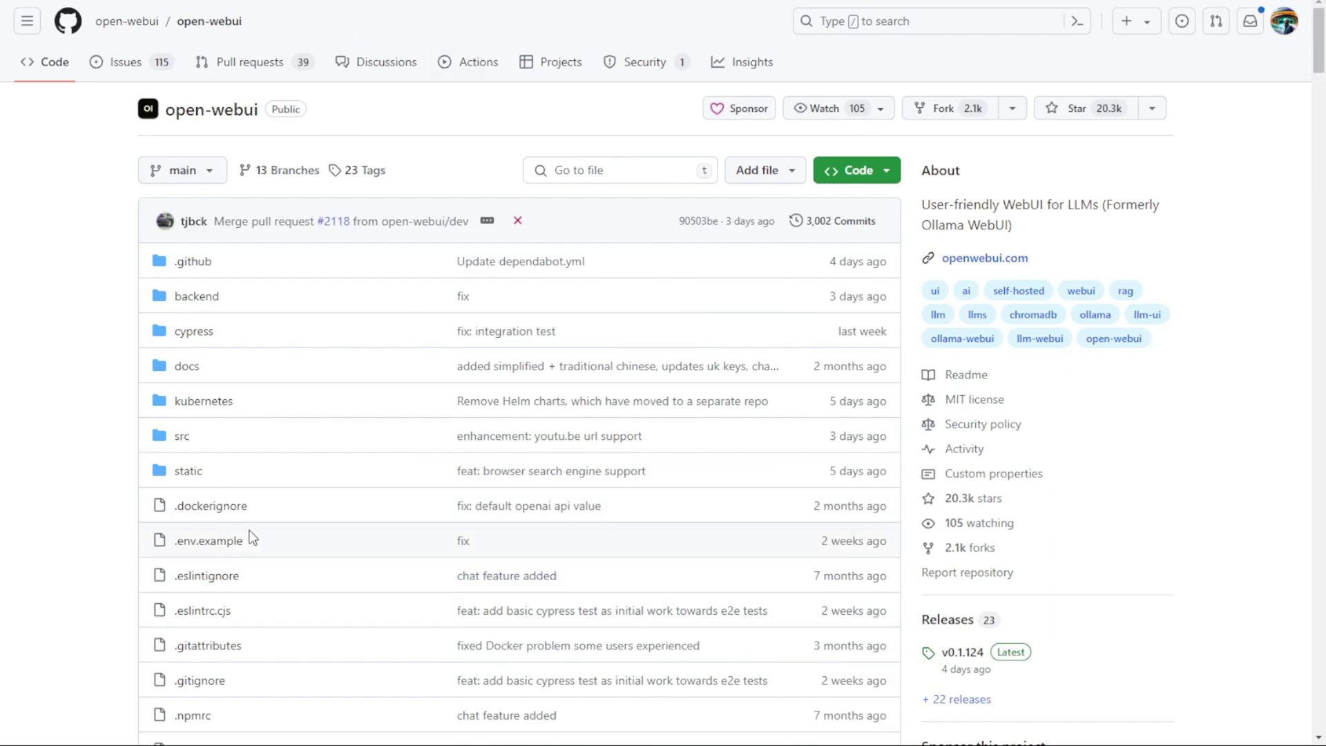
- Scroll past the open-webui file listing to the README introduction and demo animation
{"action": "scroll", "coordinate": [247, 525], "scroll_direction": "down", "scroll_amount": 13}
{"action": "scroll", "coordinate": [241, 542], "scroll_direction": "down", "scroll_amount": 12}
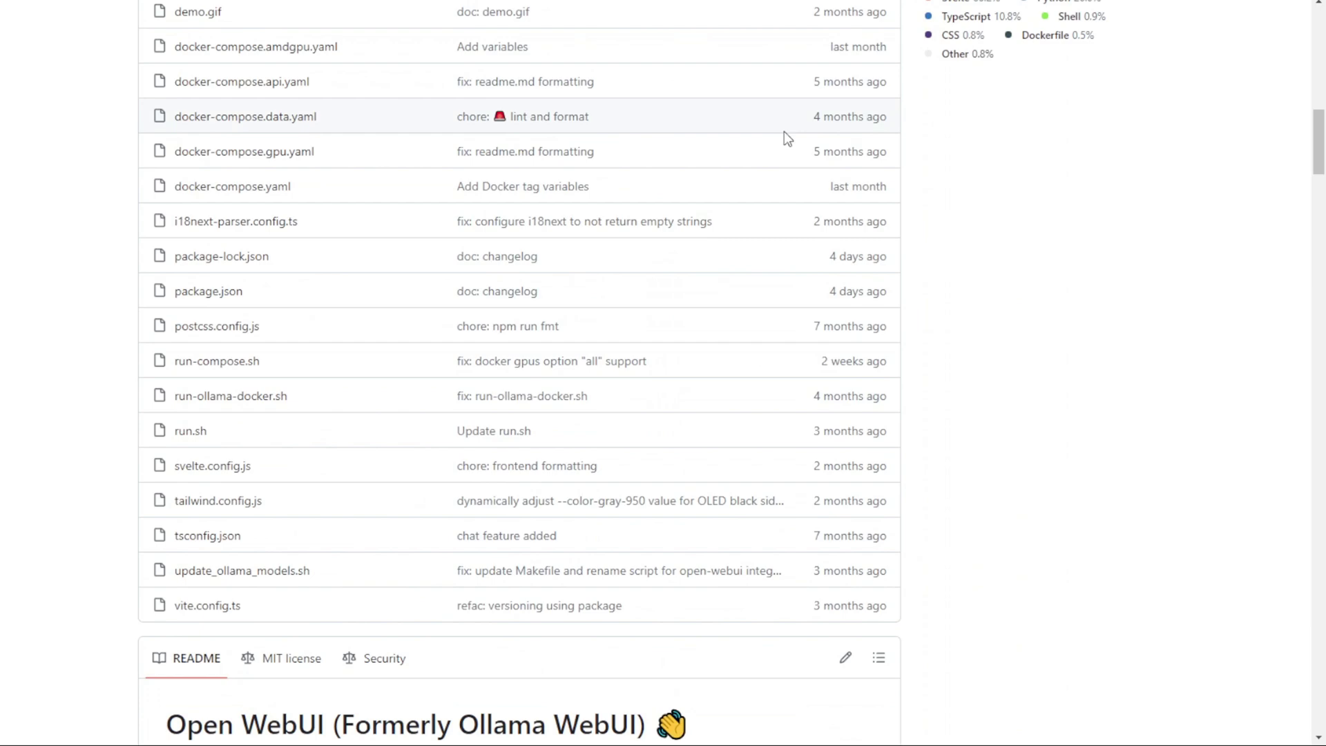
{"action": "scroll", "coordinate": [518, 626], "scroll_direction": "down", "scroll_amount": 4}
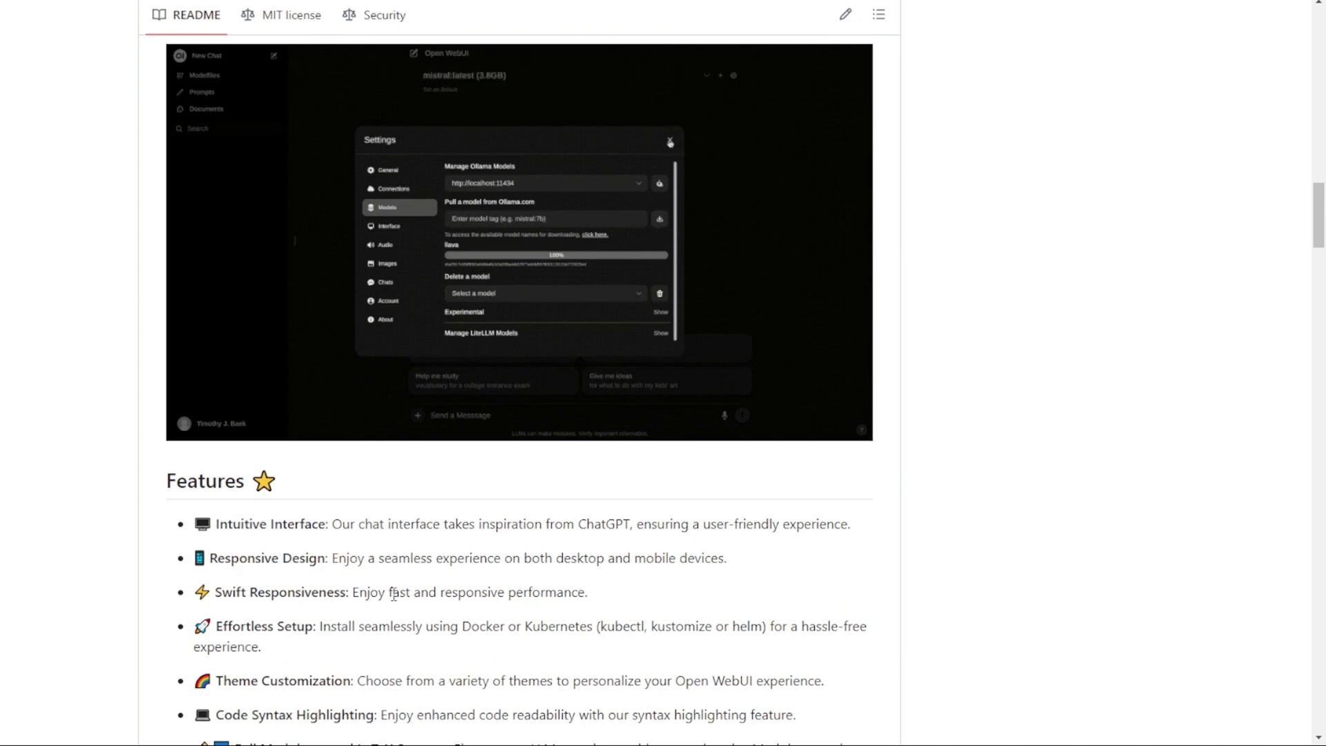
{"action": "scroll", "coordinate": [522, 445], "scroll_direction": "up", "scroll_amount": 1}
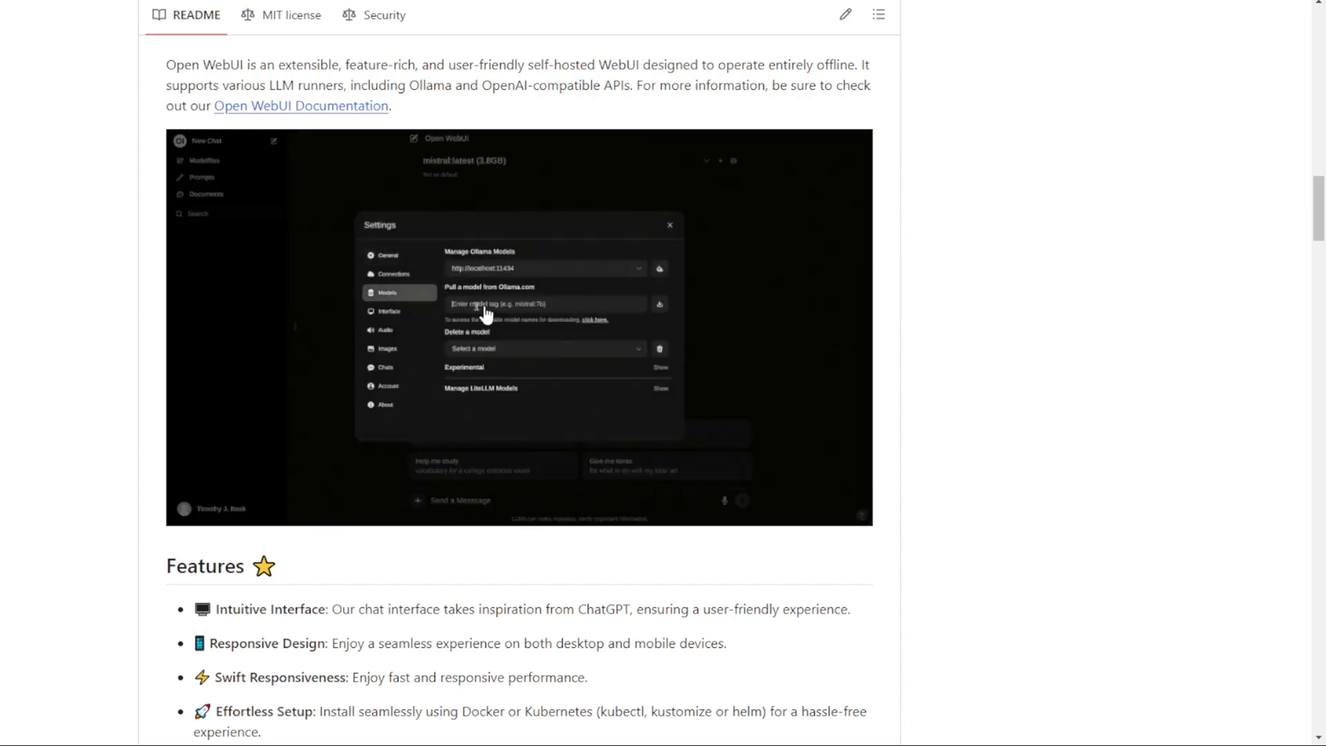
- Read down the Features list to Voice Input, Image Generation and Webhook Integration entries
{"action": "scroll", "coordinate": [463, 386], "scroll_direction": "down", "scroll_amount": 7}
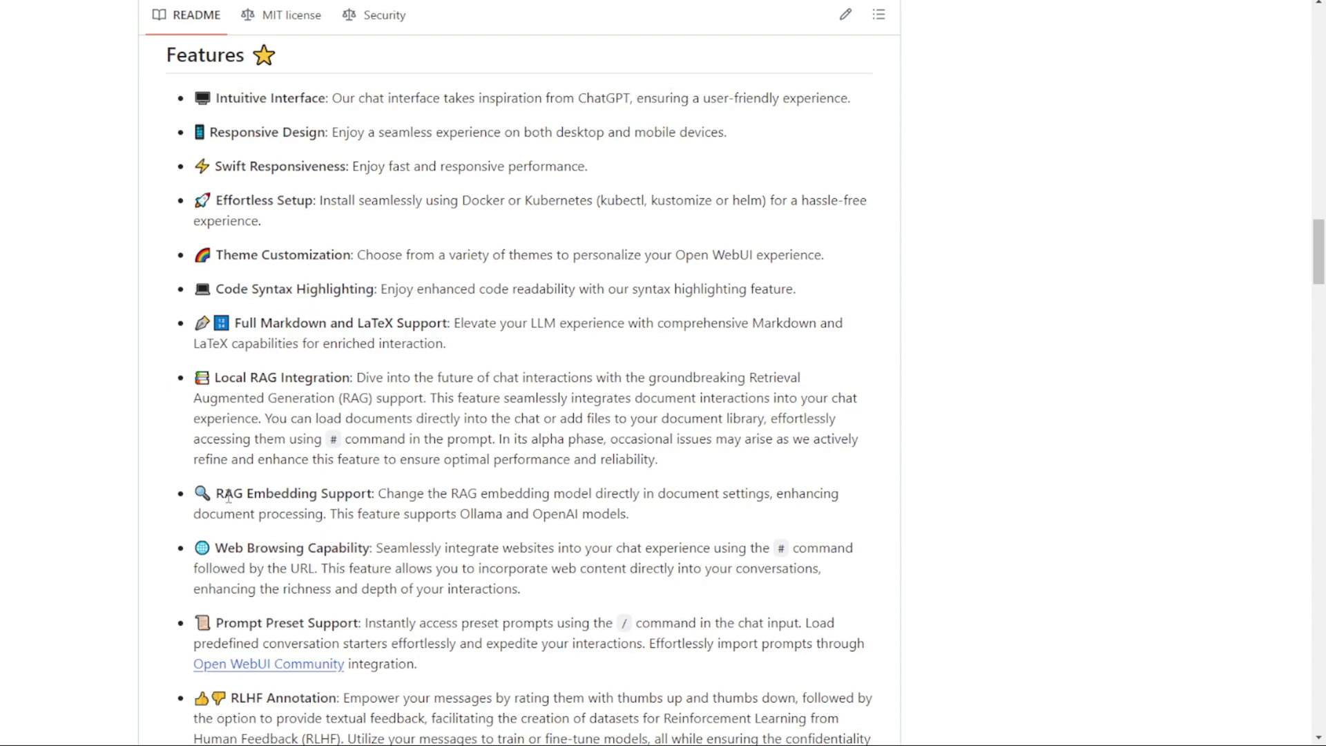
{"action": "scroll", "coordinate": [228, 496], "scroll_direction": "down", "scroll_amount": 1}
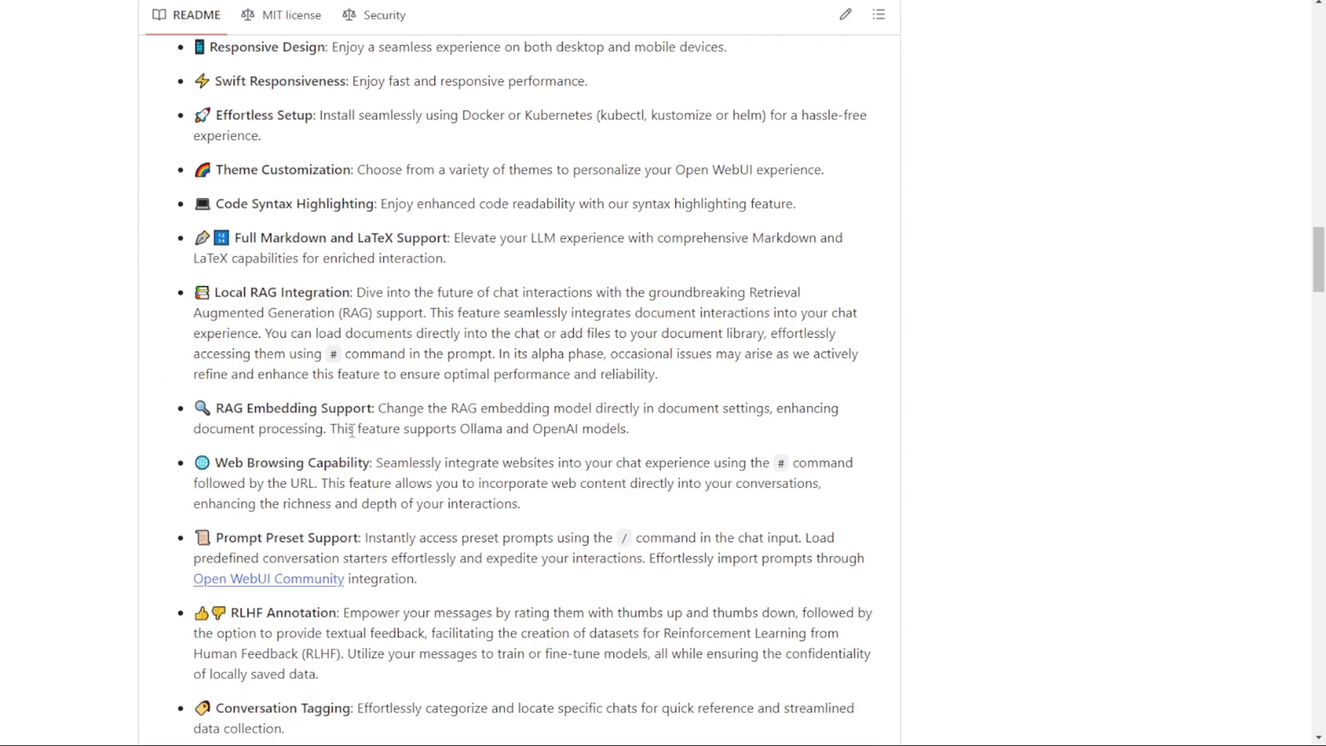
{"action": "scroll", "coordinate": [338, 432], "scroll_direction": "down", "scroll_amount": 2}
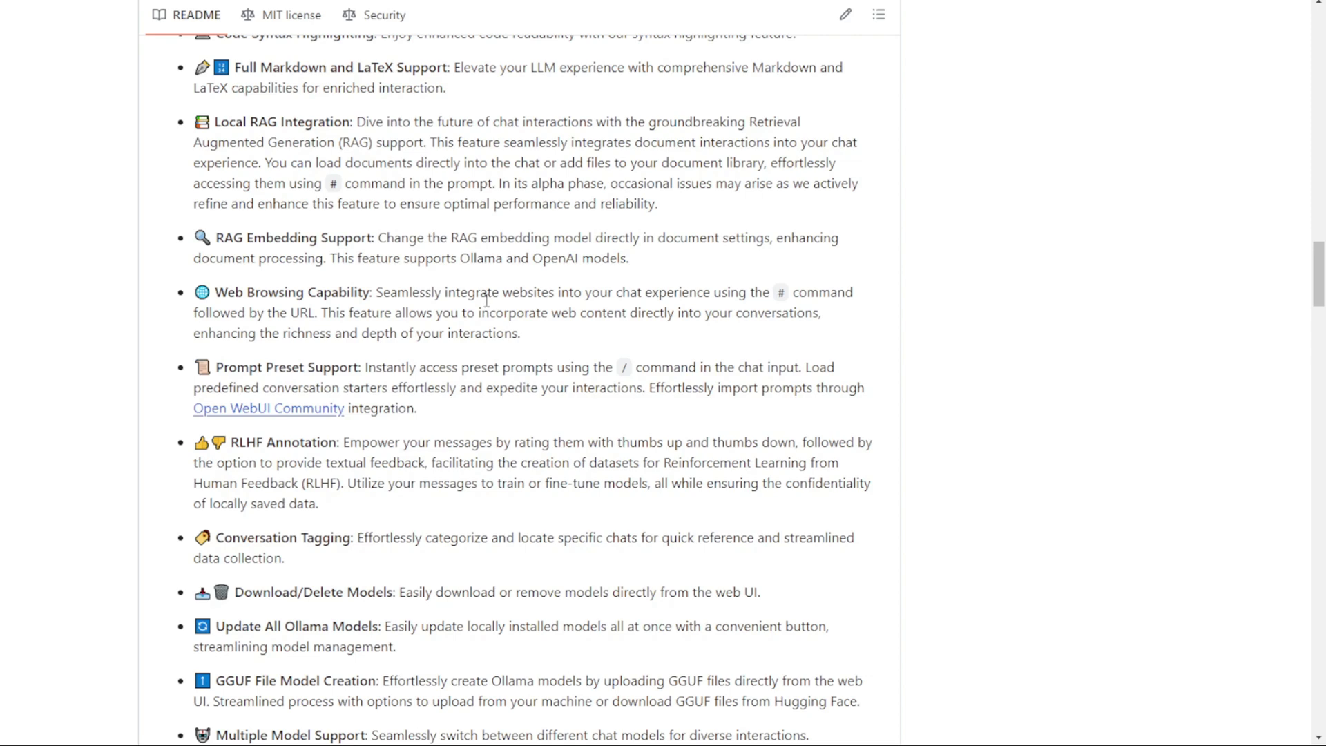
{"action": "scroll", "coordinate": [485, 307], "scroll_direction": "down", "scroll_amount": 3}
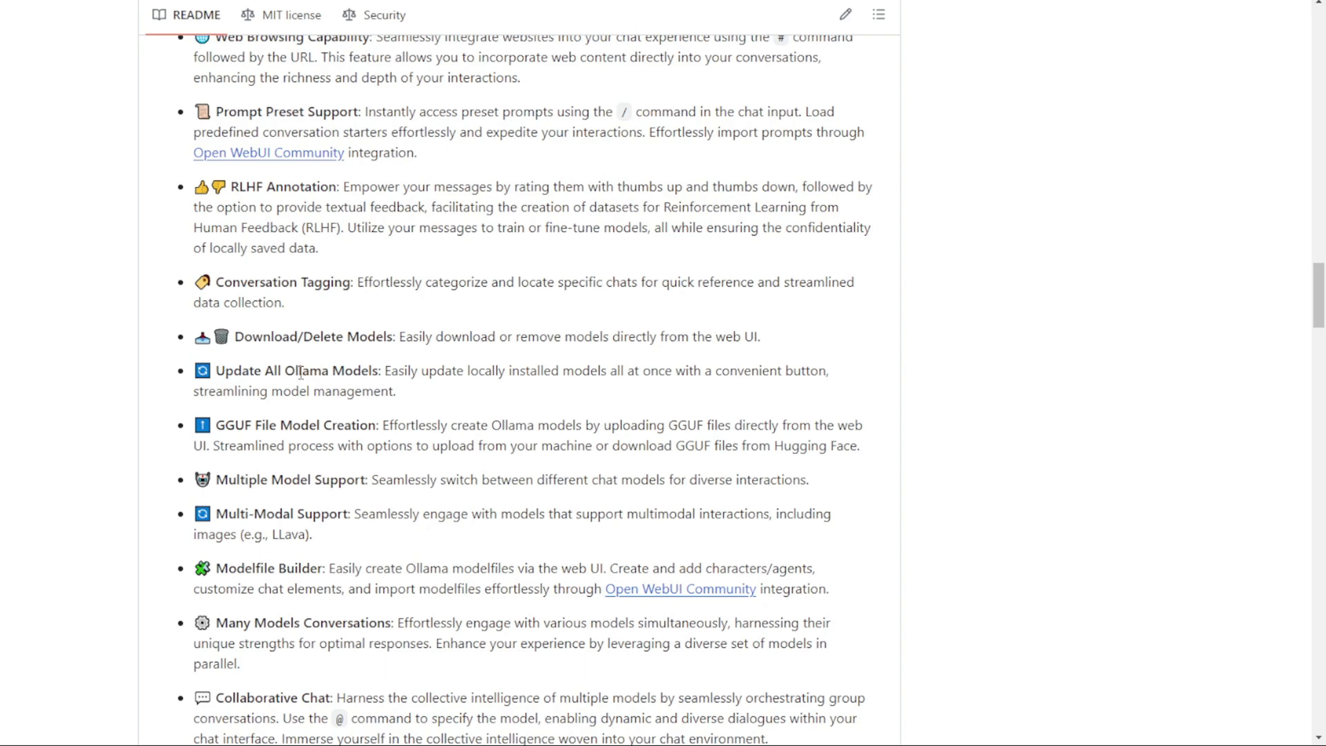
{"action": "scroll", "coordinate": [380, 415], "scroll_direction": "down", "scroll_amount": 3}
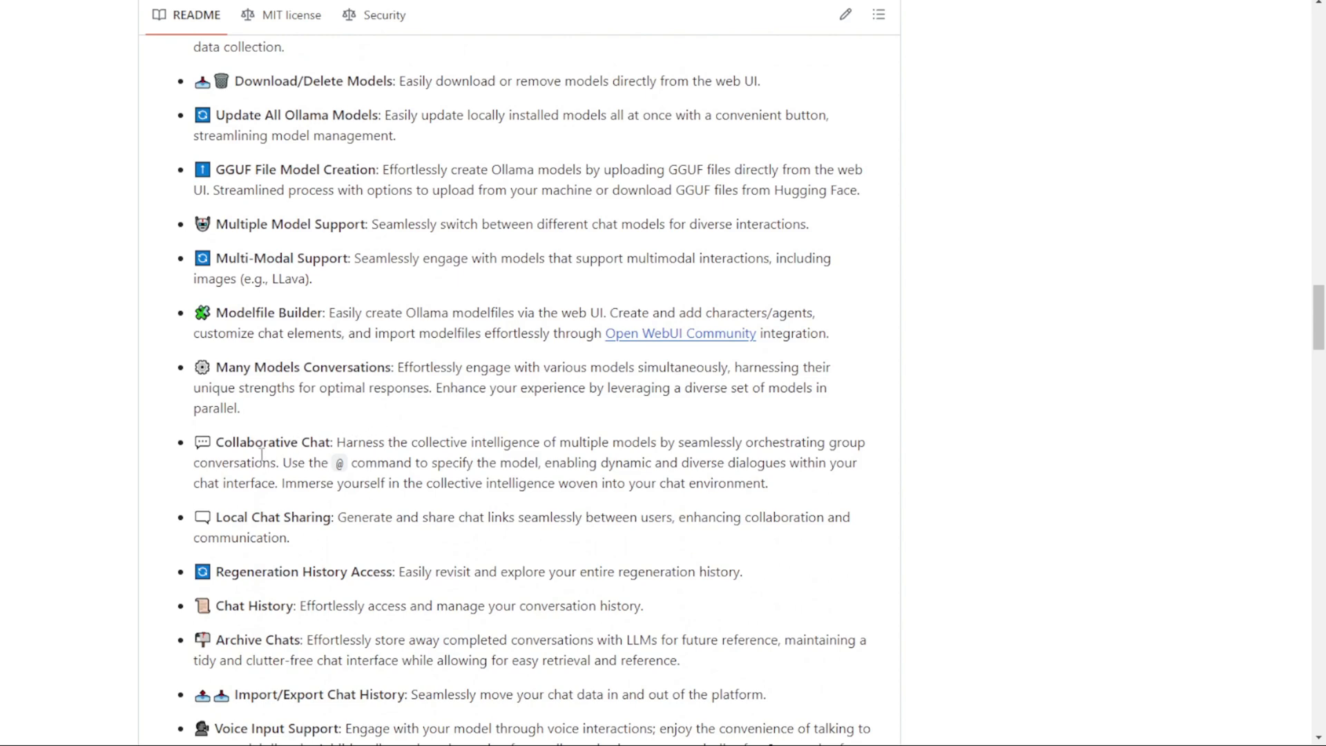
{"action": "scroll", "coordinate": [325, 453], "scroll_direction": "down", "scroll_amount": 3}
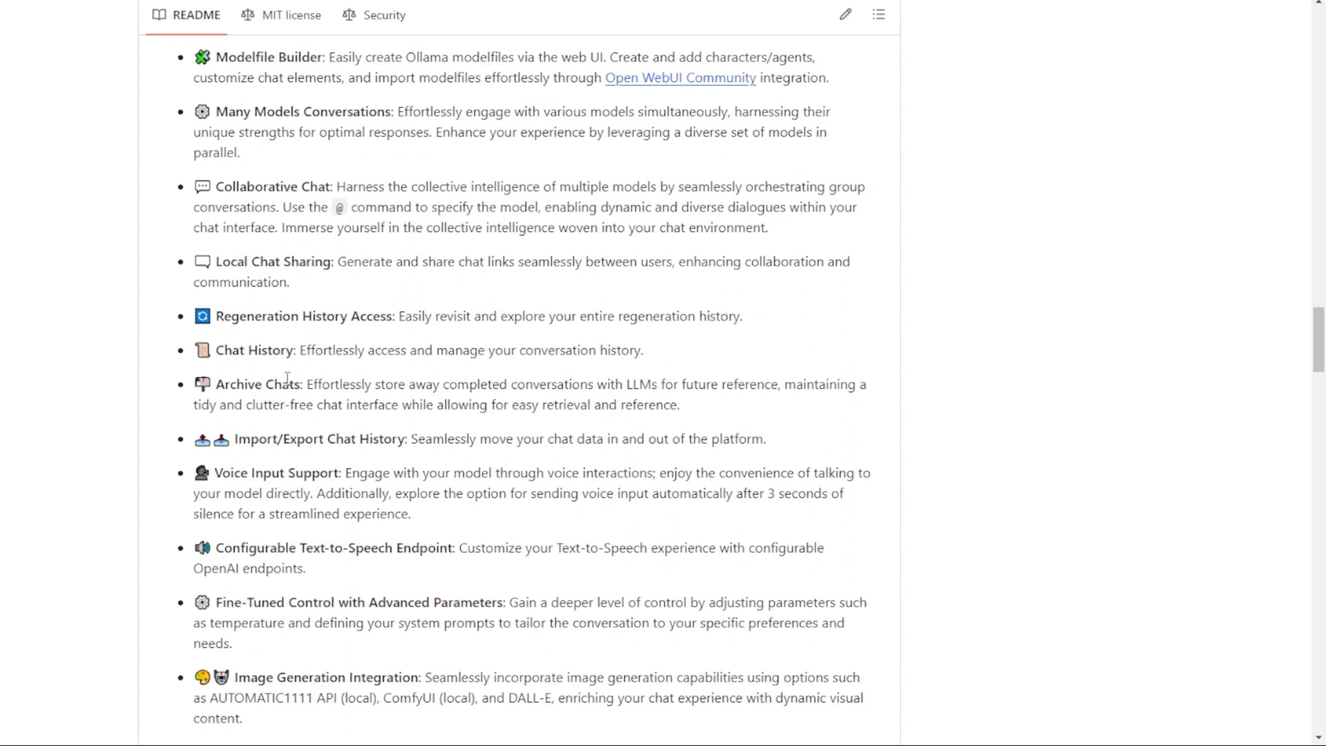
{"action": "scroll", "coordinate": [278, 385], "scroll_direction": "down", "scroll_amount": 2}
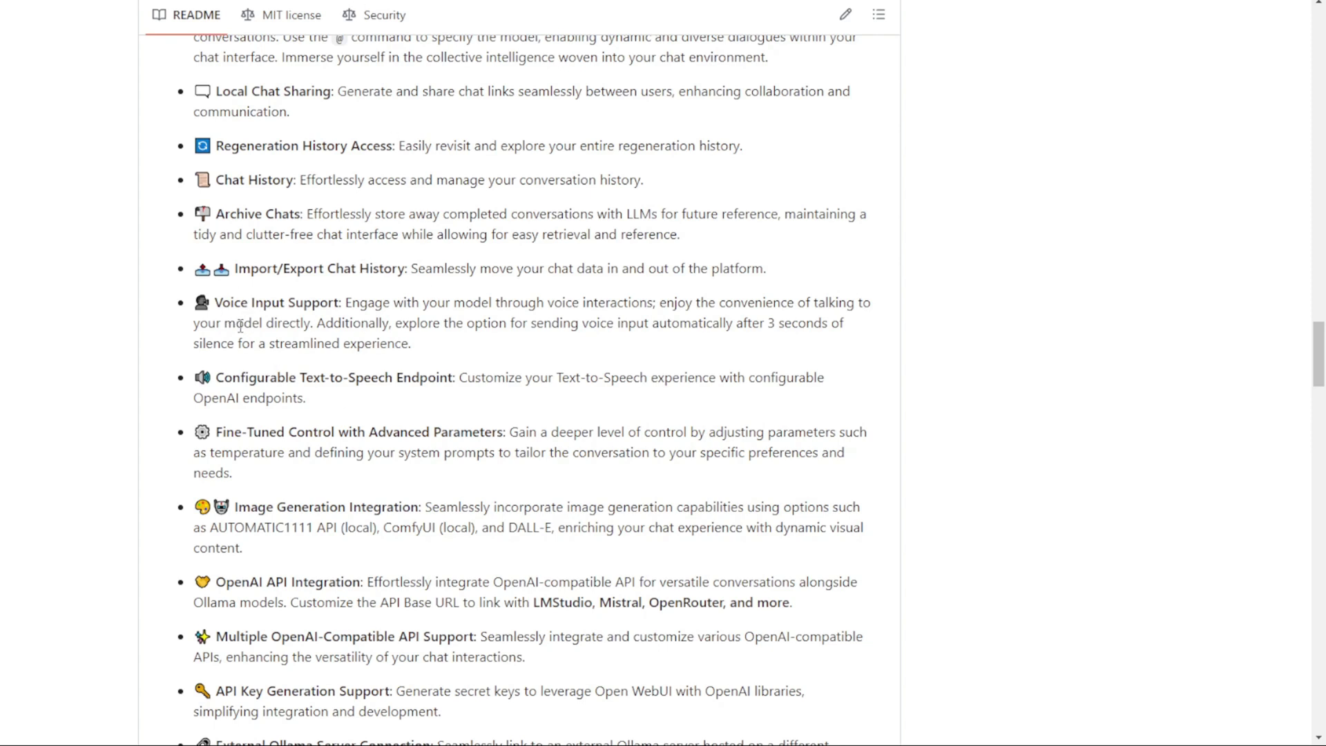
{"action": "scroll", "coordinate": [586, 230], "scroll_direction": "down", "scroll_amount": 3}
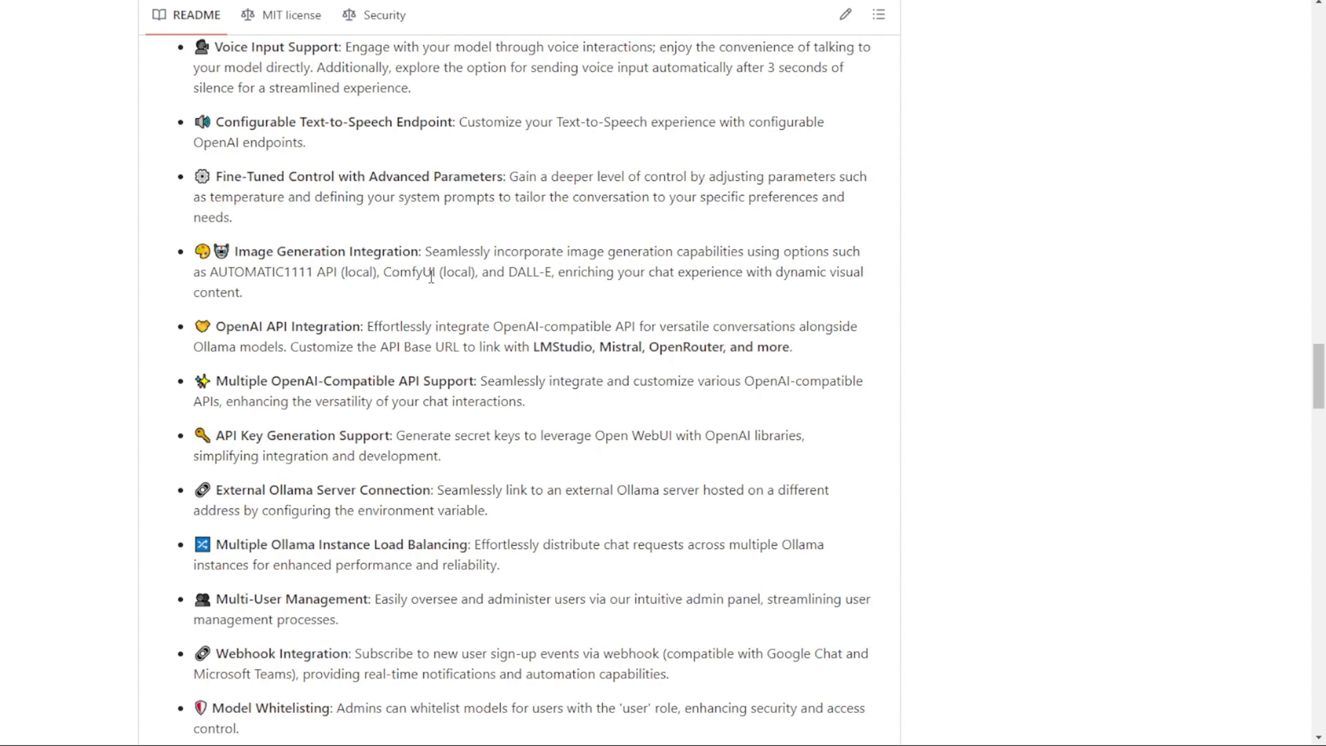
- Highlight the ComfyUI image option and Google Chat webhook mention, continuing to How to Install
{"action": "left_click_drag", "start_coordinate": [476, 274], "coordinate": [291, 273]}
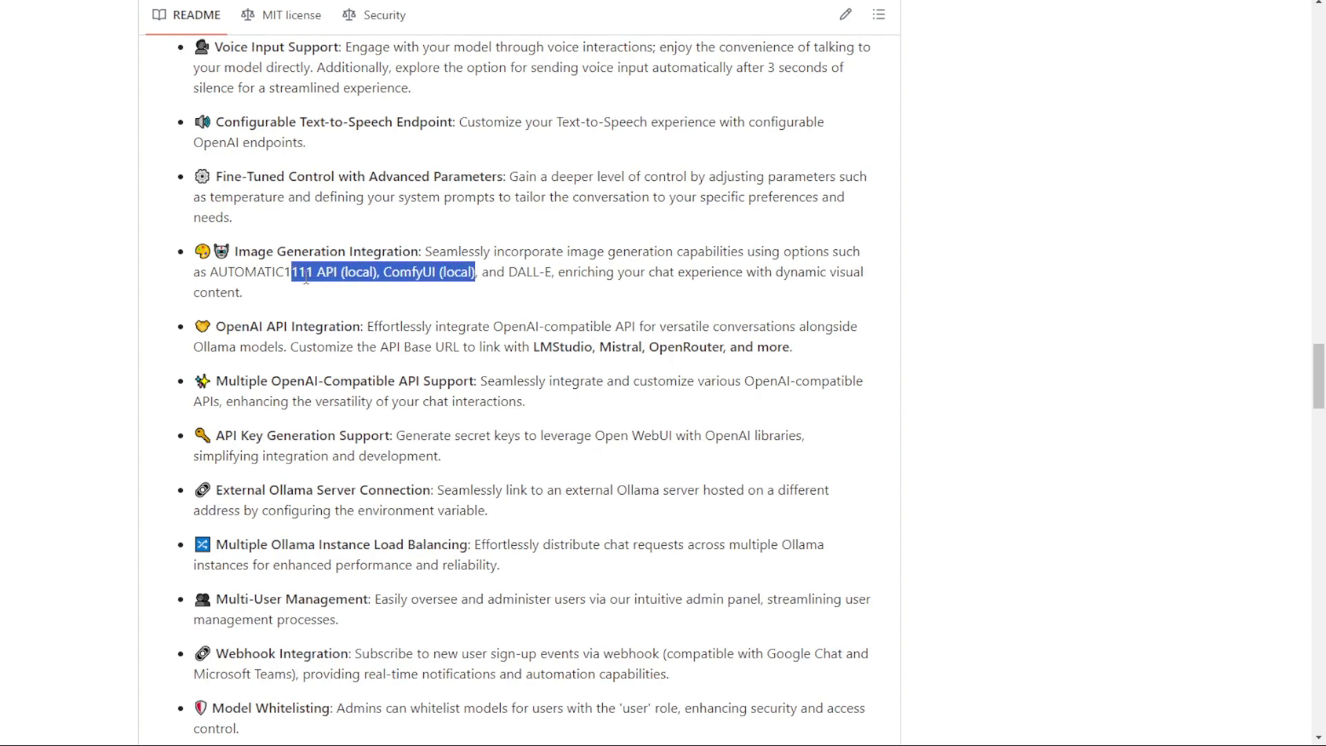
{"action": "left_click", "coordinate": [503, 296]}
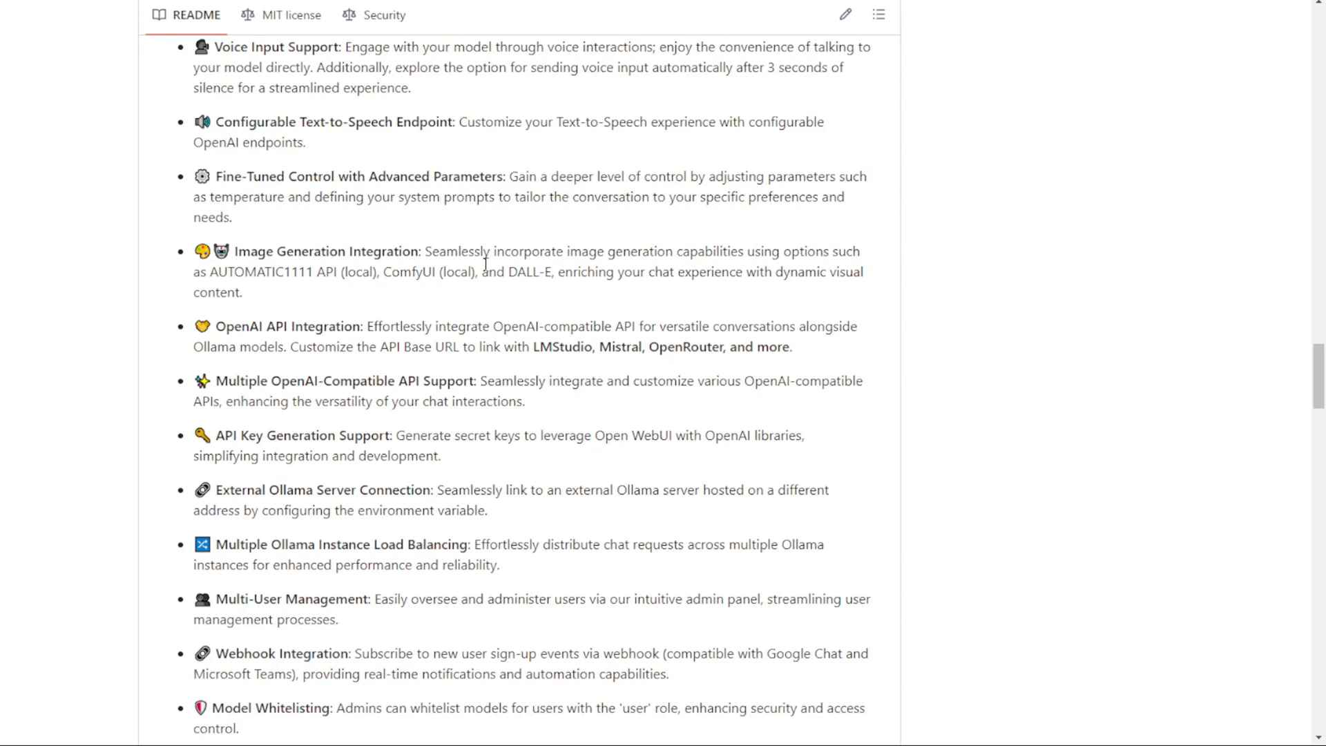
{"action": "scroll", "coordinate": [485, 263], "scroll_direction": "down", "scroll_amount": 5}
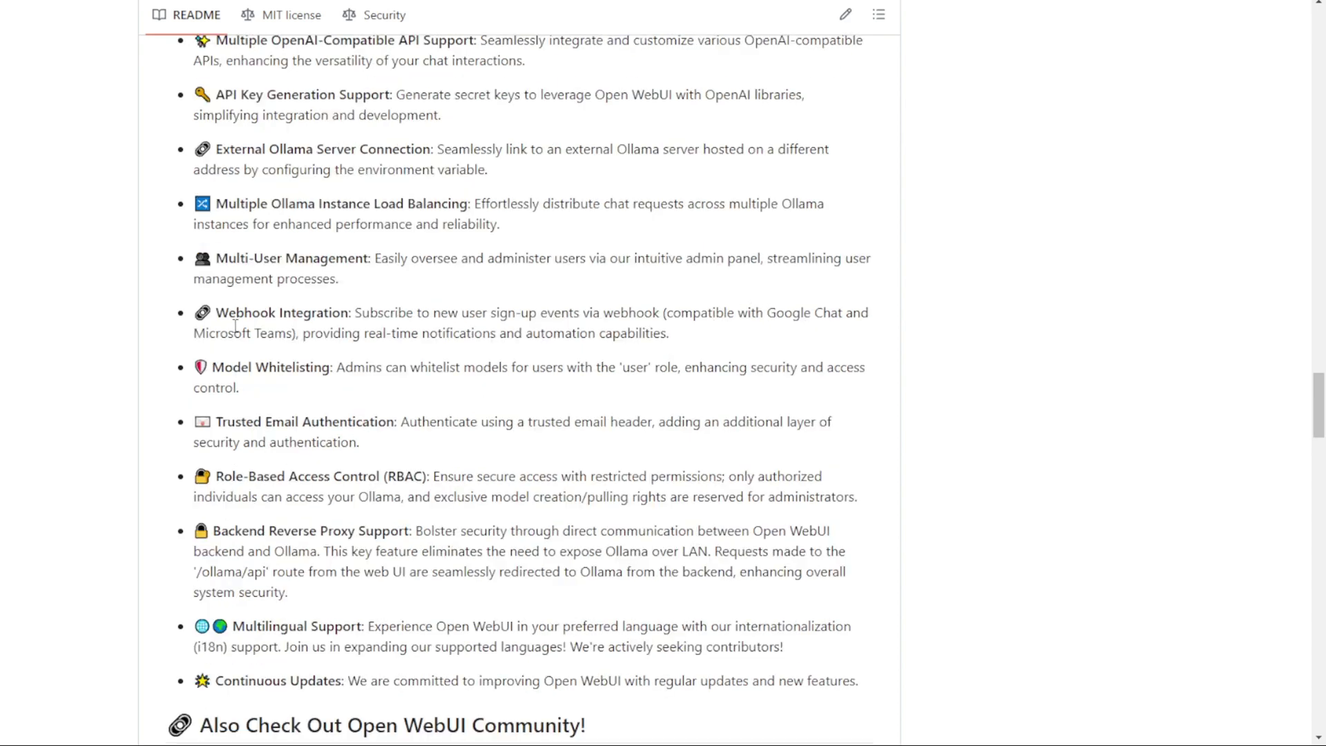
{"action": "left_click_drag", "start_coordinate": [286, 333], "coordinate": [270, 333]}
{"action": "left_click_drag", "start_coordinate": [784, 312], "coordinate": [813, 311]}
{"action": "scroll", "coordinate": [448, 315], "scroll_direction": "down", "scroll_amount": 1}
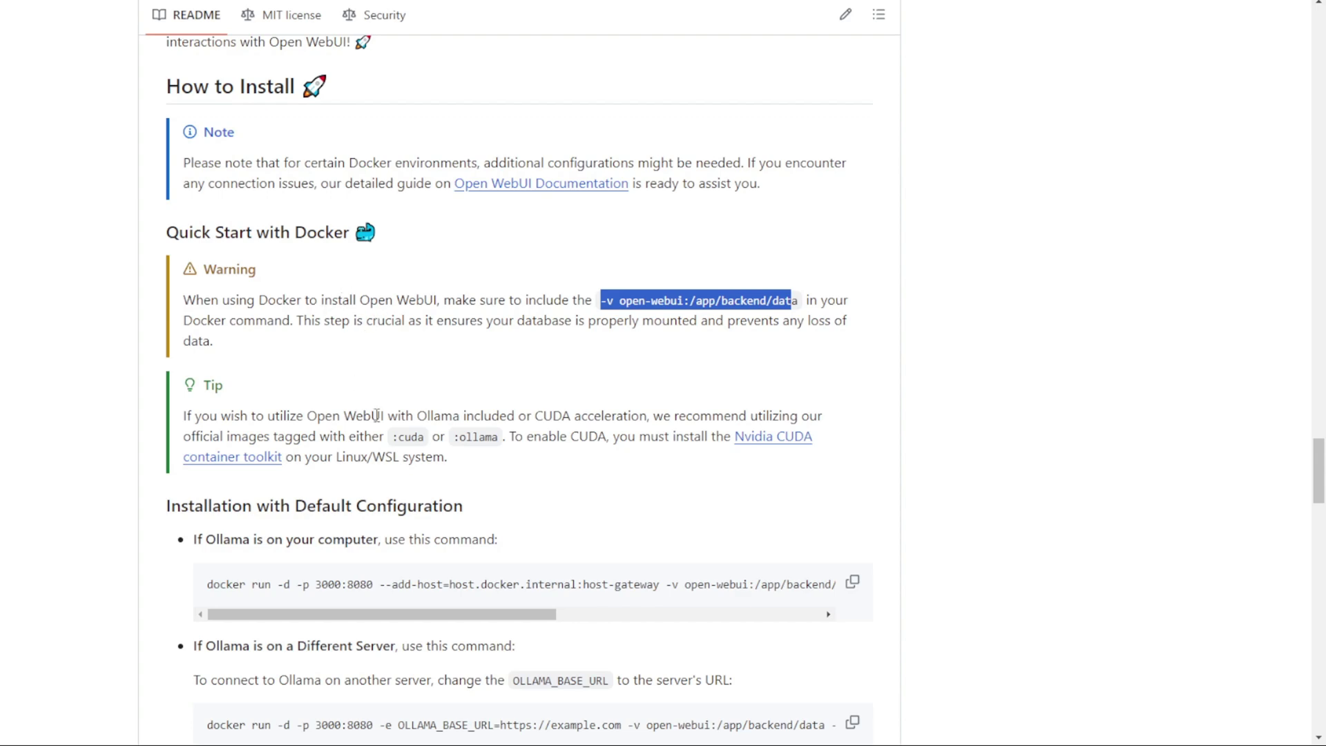
- Review the default, Nvidia GPU and OpenAI-only docker run commands, highlighting the API key part
{"action": "scroll", "coordinate": [380, 418], "scroll_direction": "down", "scroll_amount": 3}
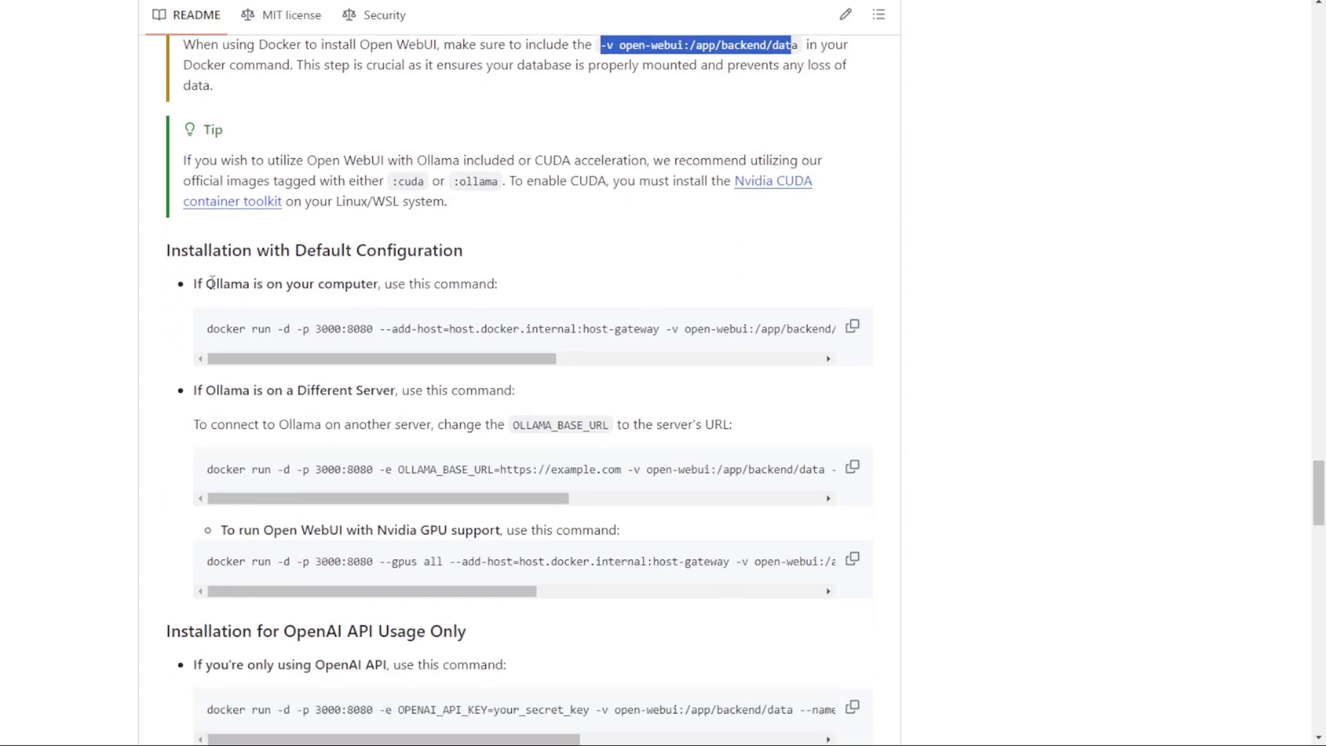
{"action": "scroll", "coordinate": [207, 283], "scroll_direction": "down", "scroll_amount": 2}
{"action": "scroll", "coordinate": [235, 228], "scroll_direction": "up", "scroll_amount": 1}
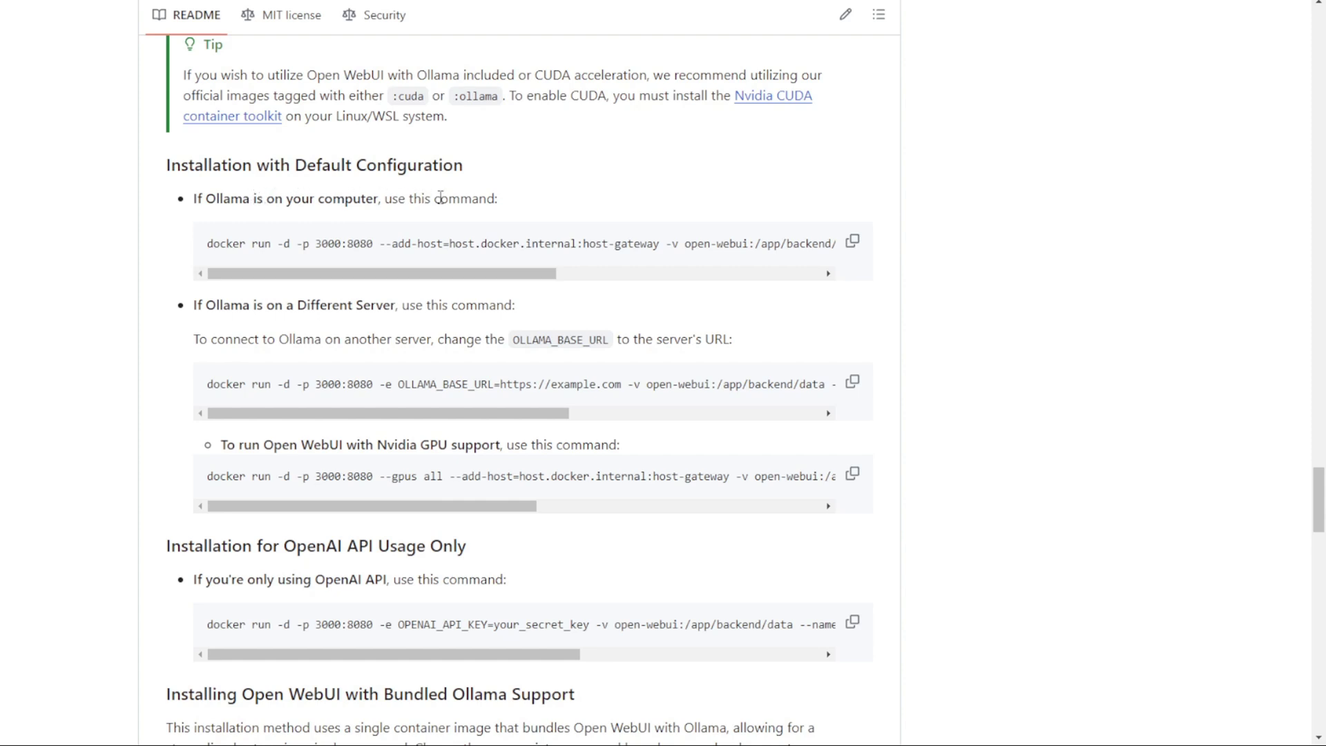
{"action": "left_click_drag", "start_coordinate": [226, 243], "coordinate": [532, 259]}
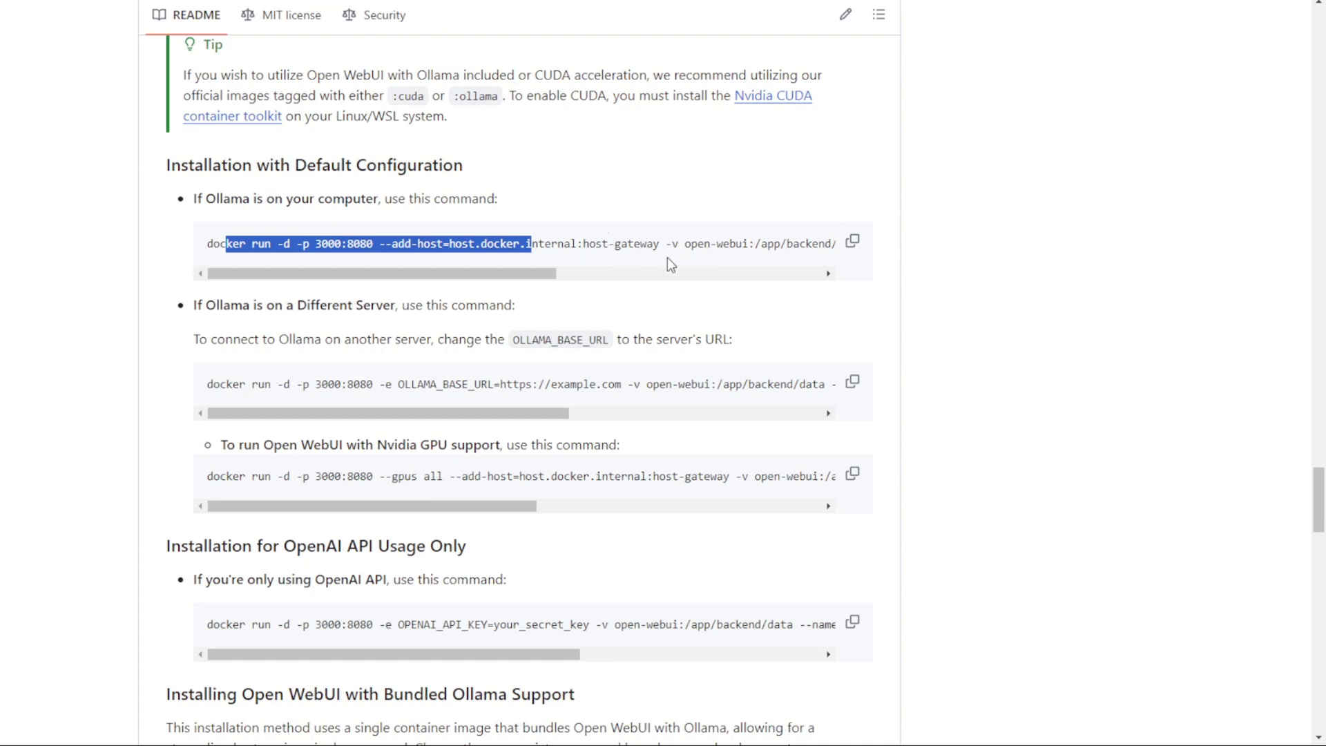
{"action": "scroll", "coordinate": [621, 301], "scroll_direction": "down", "scroll_amount": 1}
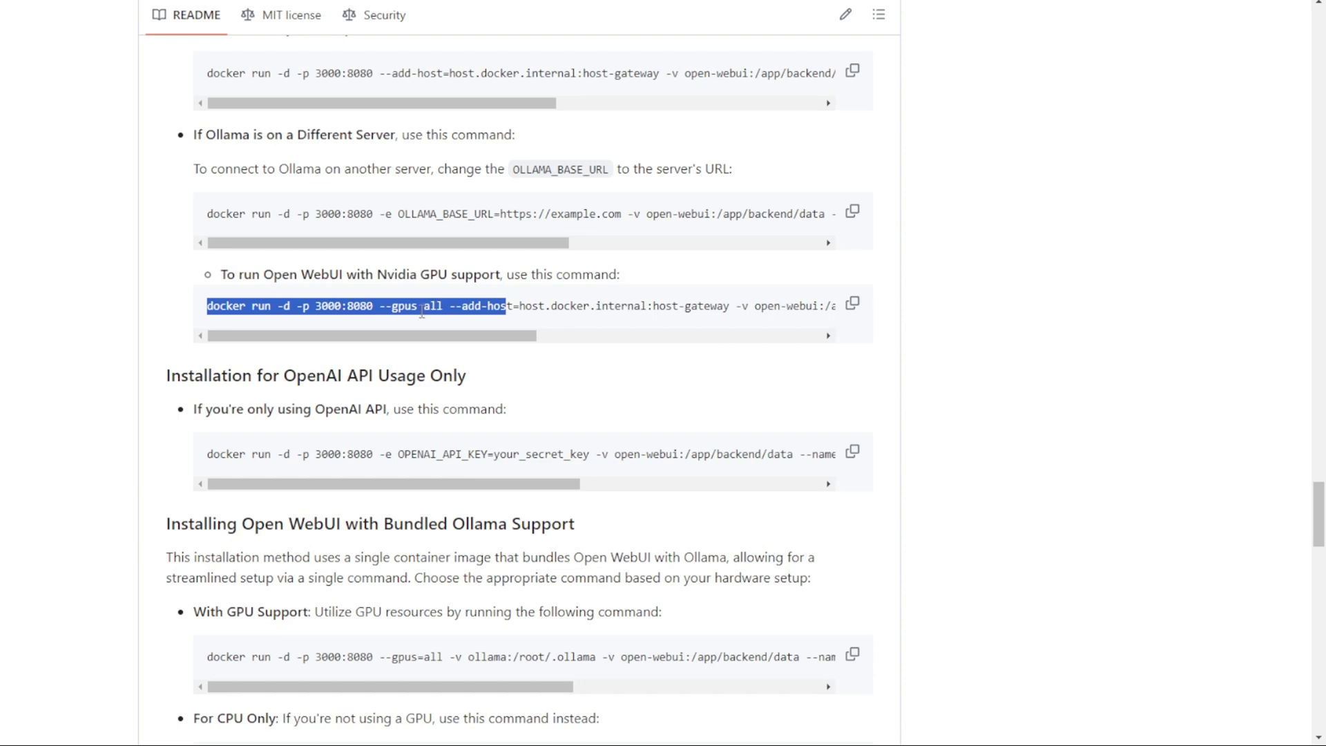
{"action": "scroll", "coordinate": [400, 334], "scroll_direction": "down", "scroll_amount": 3}
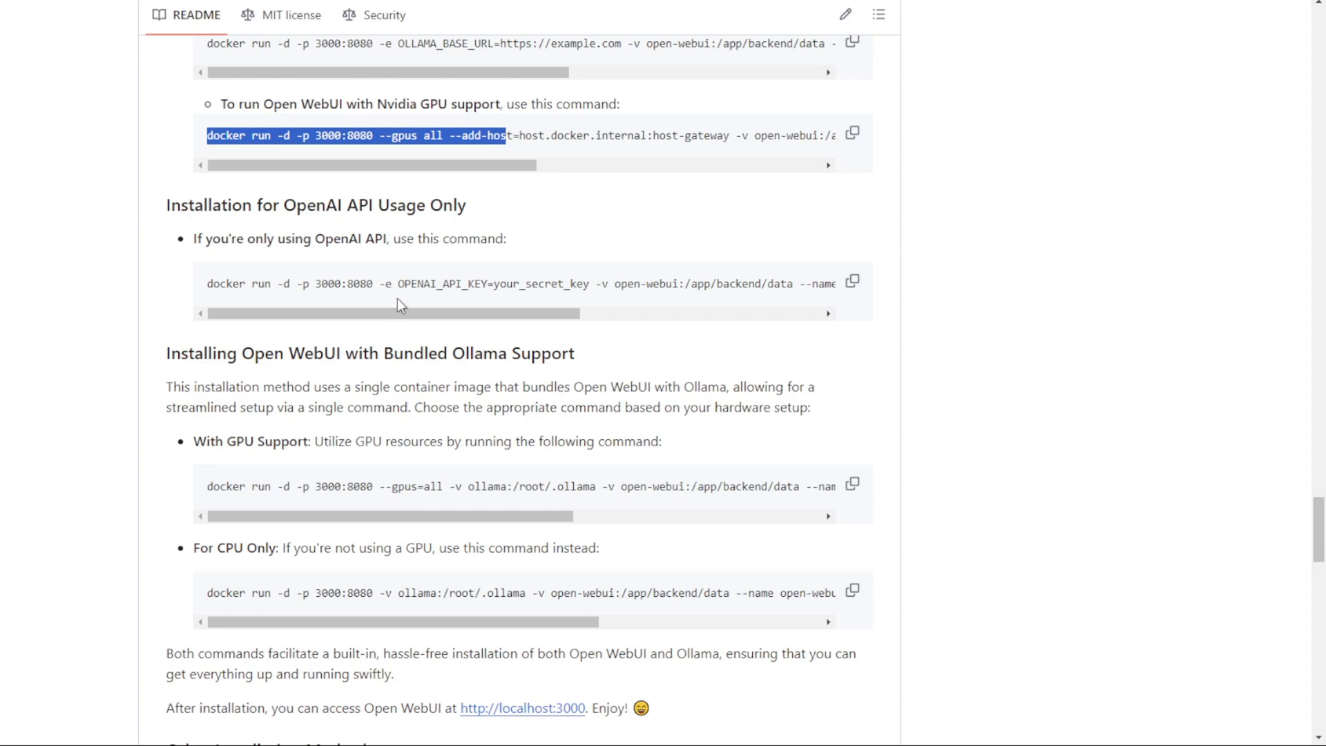
{"action": "left_click_drag", "start_coordinate": [437, 284], "coordinate": [573, 283]}
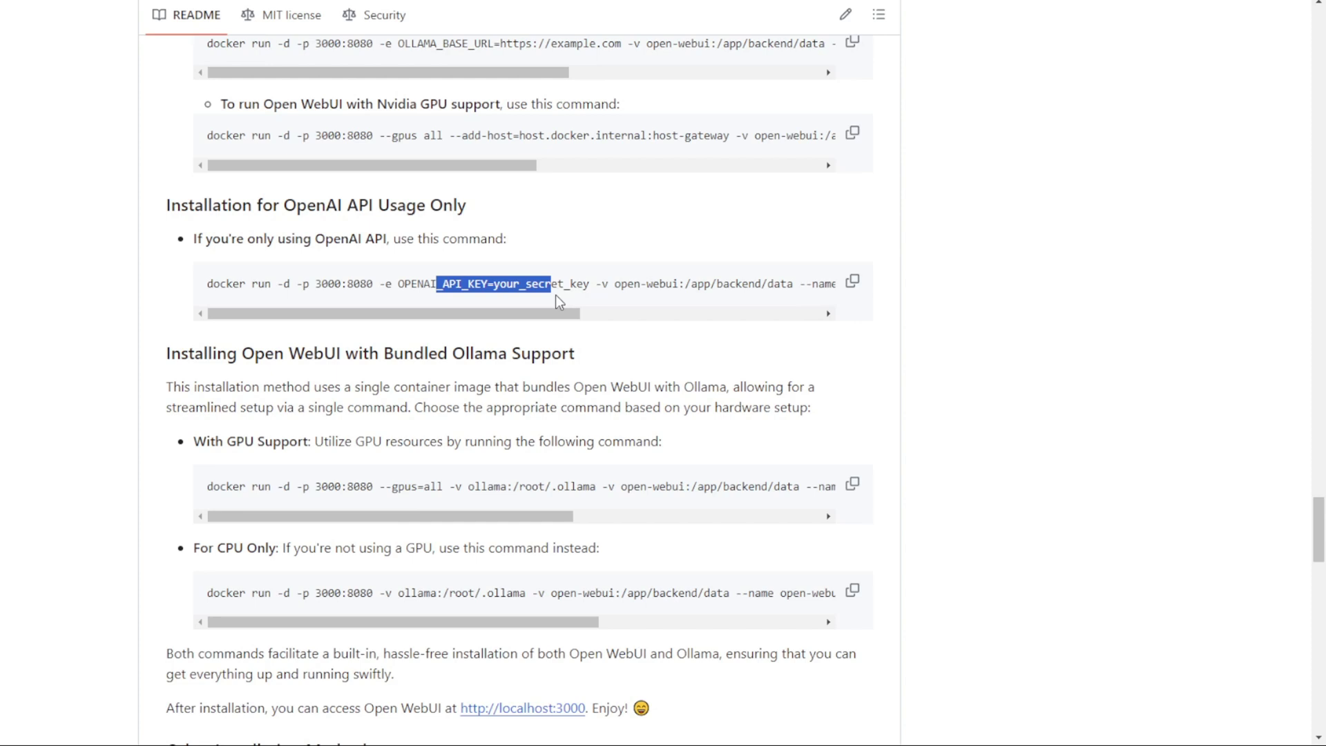
- Highlight 'Ollama' in the heading and the start of the bundled GPU command
{"action": "scroll", "coordinate": [555, 296], "scroll_direction": "down", "scroll_amount": 4}
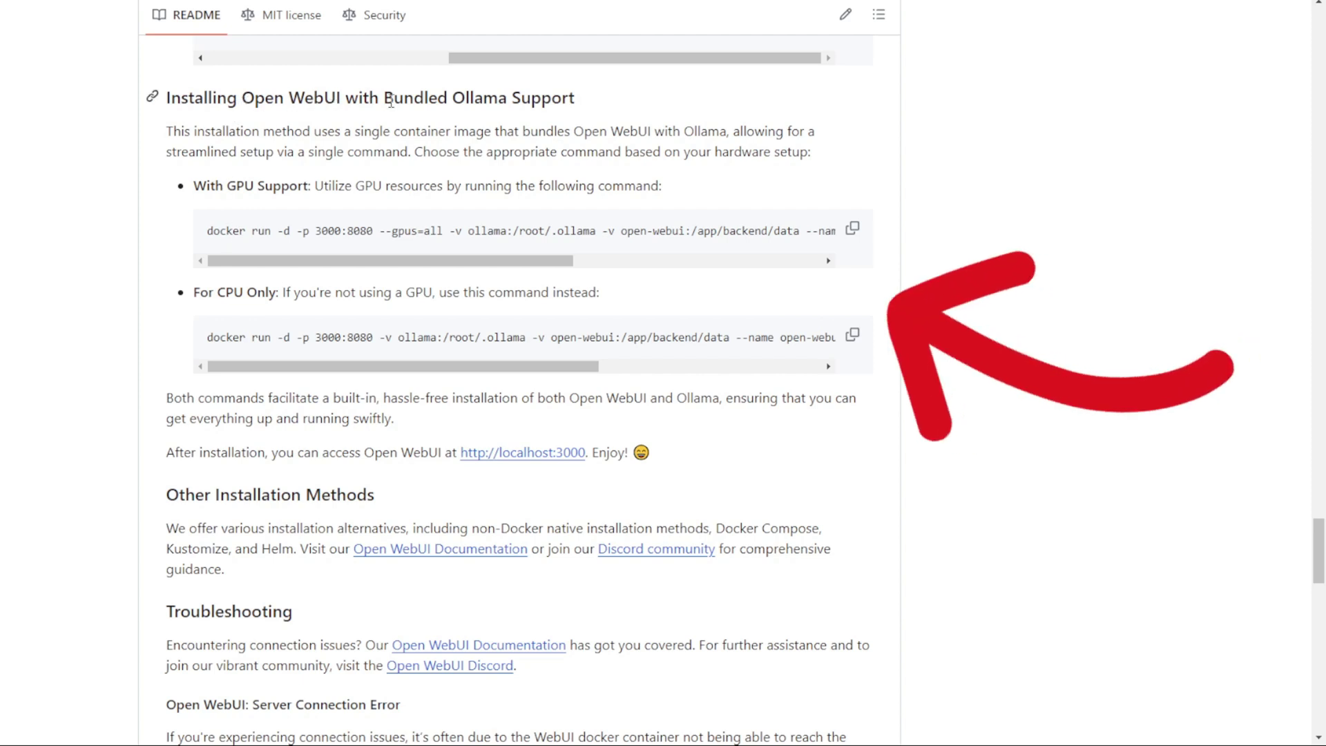
{"action": "double_click", "coordinate": [466, 98]}
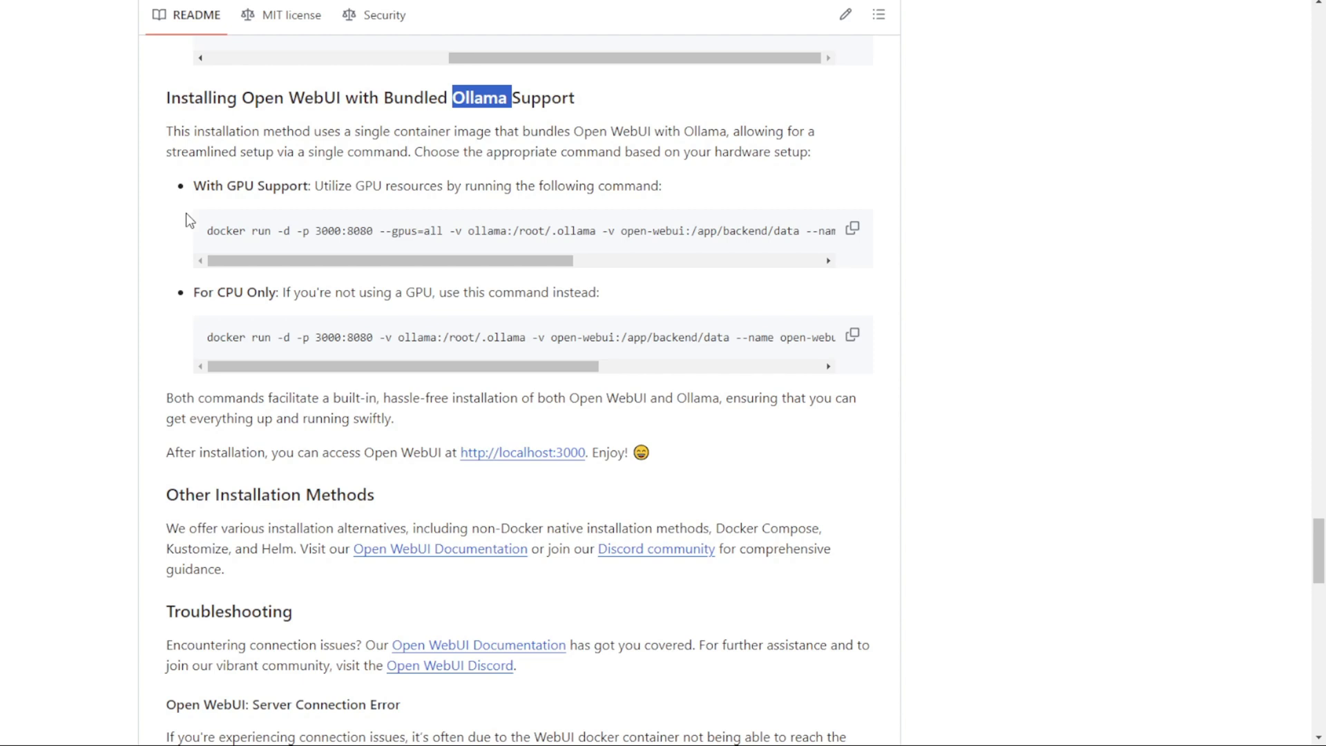
{"action": "left_click_drag", "start_coordinate": [199, 231], "coordinate": [686, 241]}
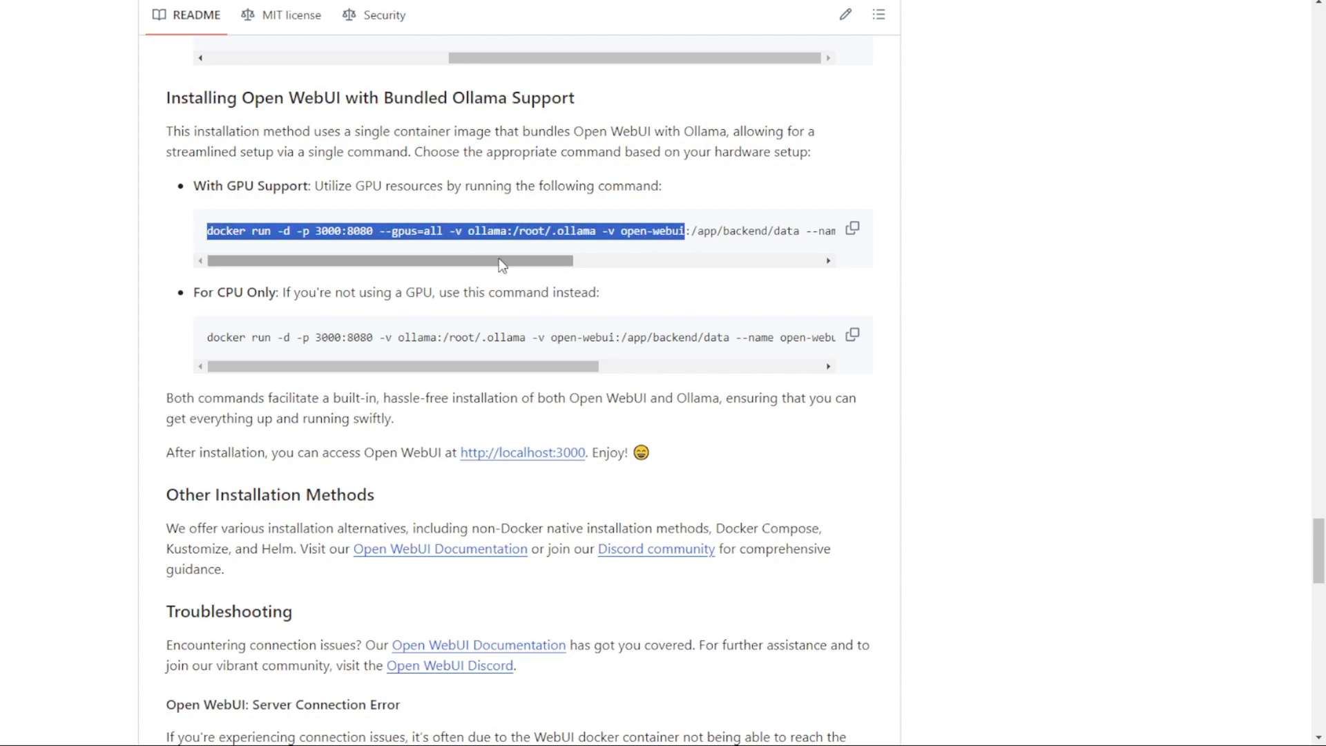
{"action": "left_click", "coordinate": [380, 231]}
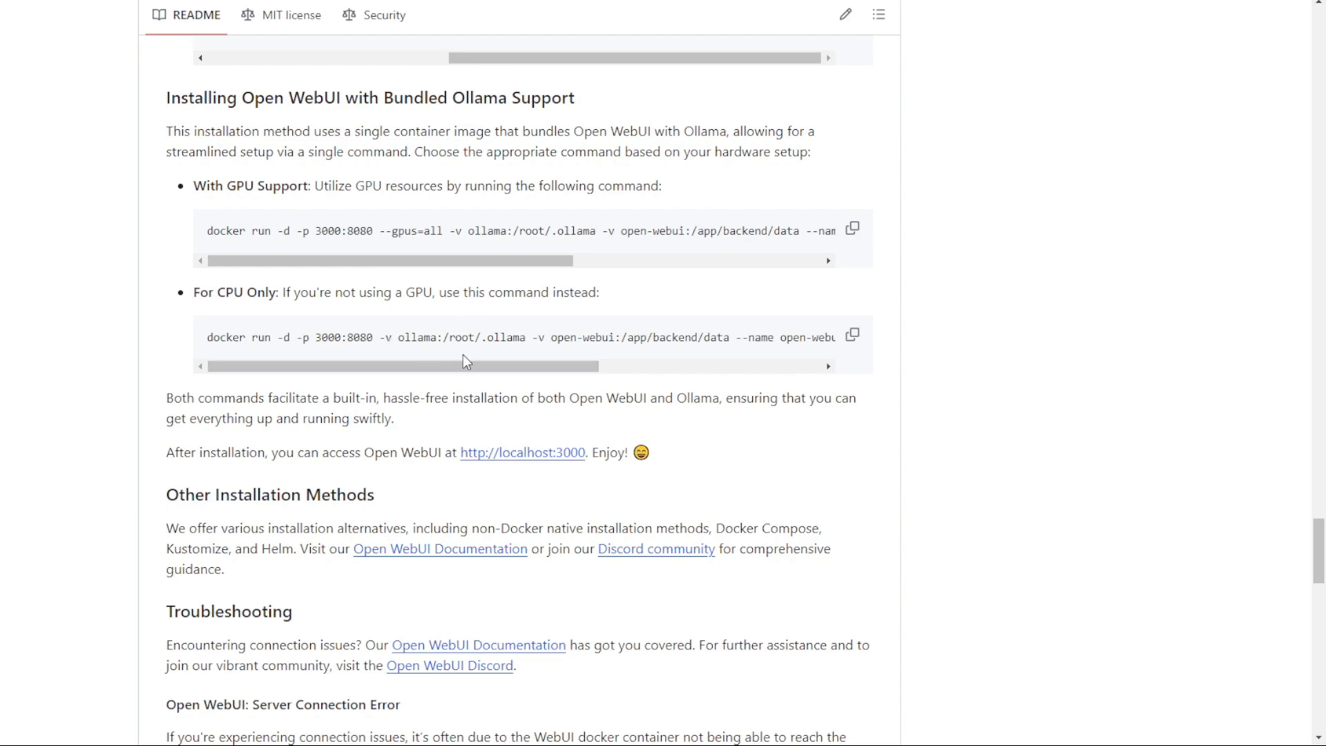
- Copy the default install command for when Ollama is on this computer
{"action": "scroll", "coordinate": [468, 442], "scroll_direction": "down", "scroll_amount": 2}
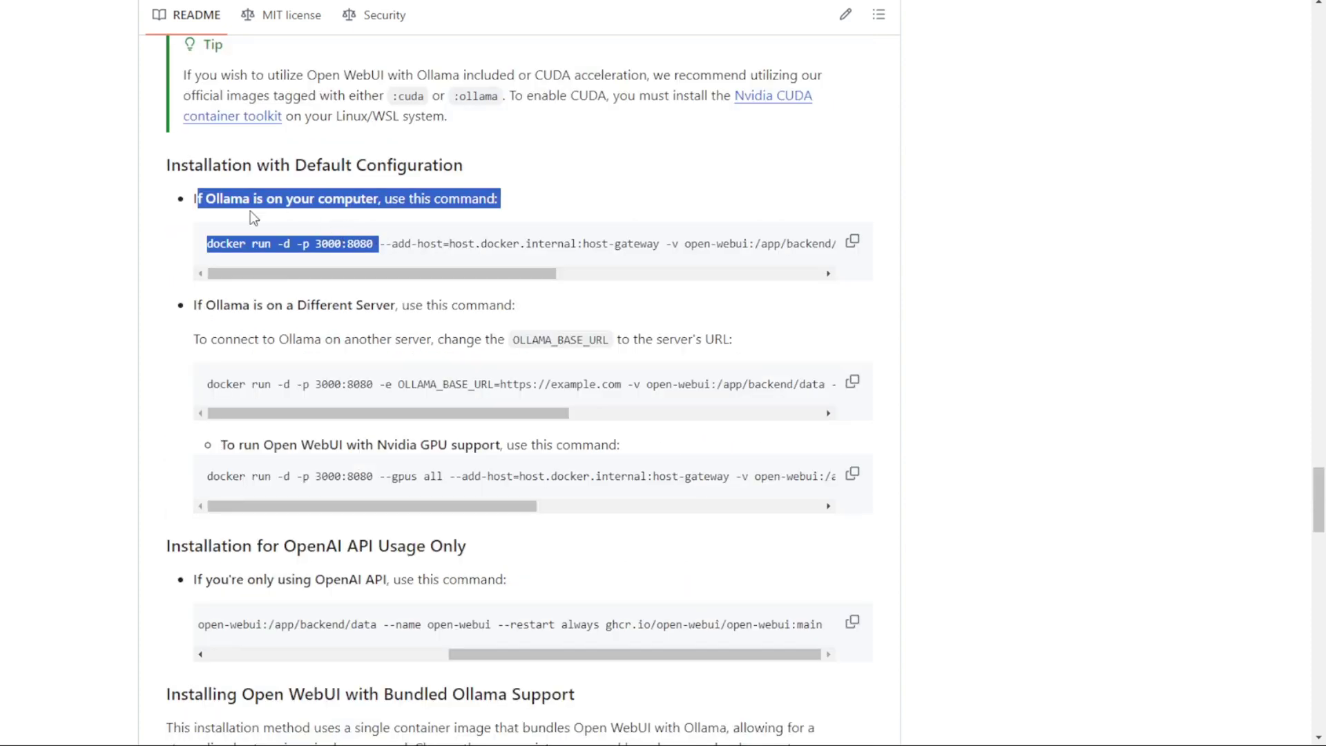
{"action": "left_click", "coordinate": [251, 216]}
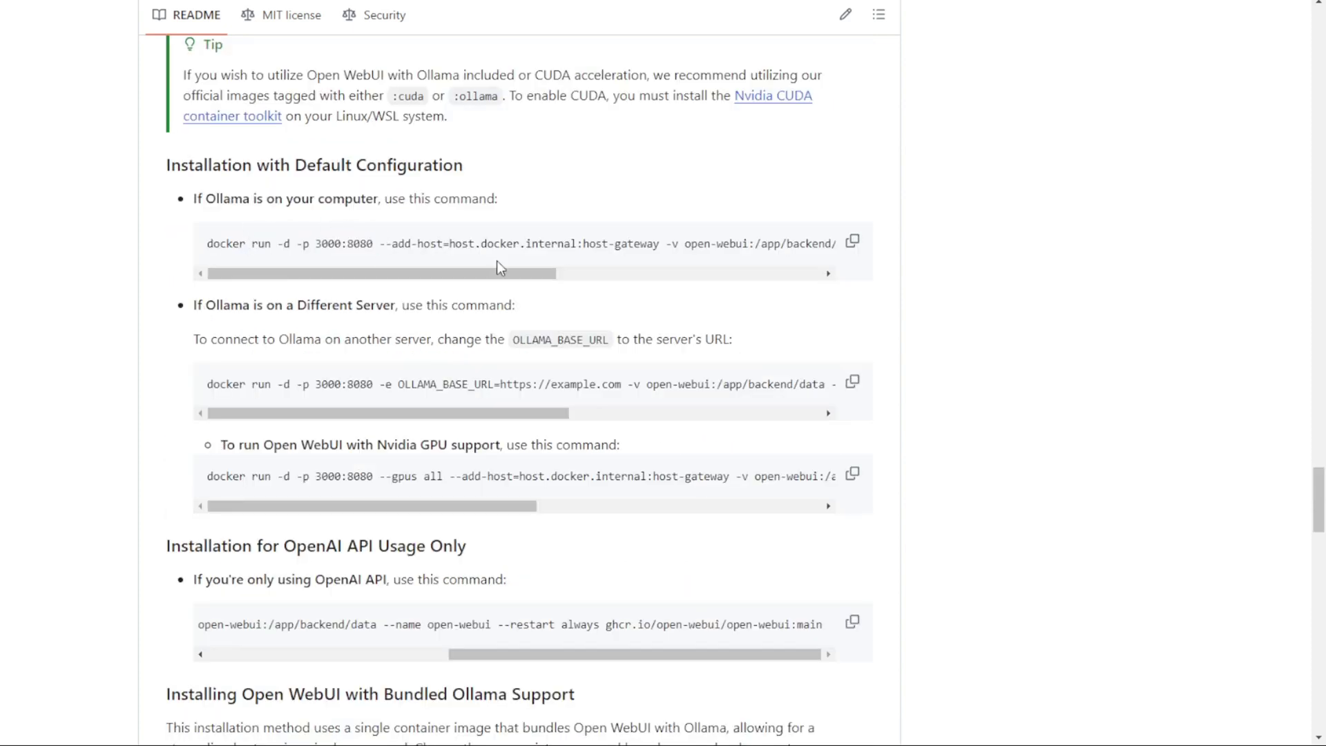
{"action": "left_click", "coordinate": [852, 242]}
{"action": "left_click", "coordinate": [855, 246]}
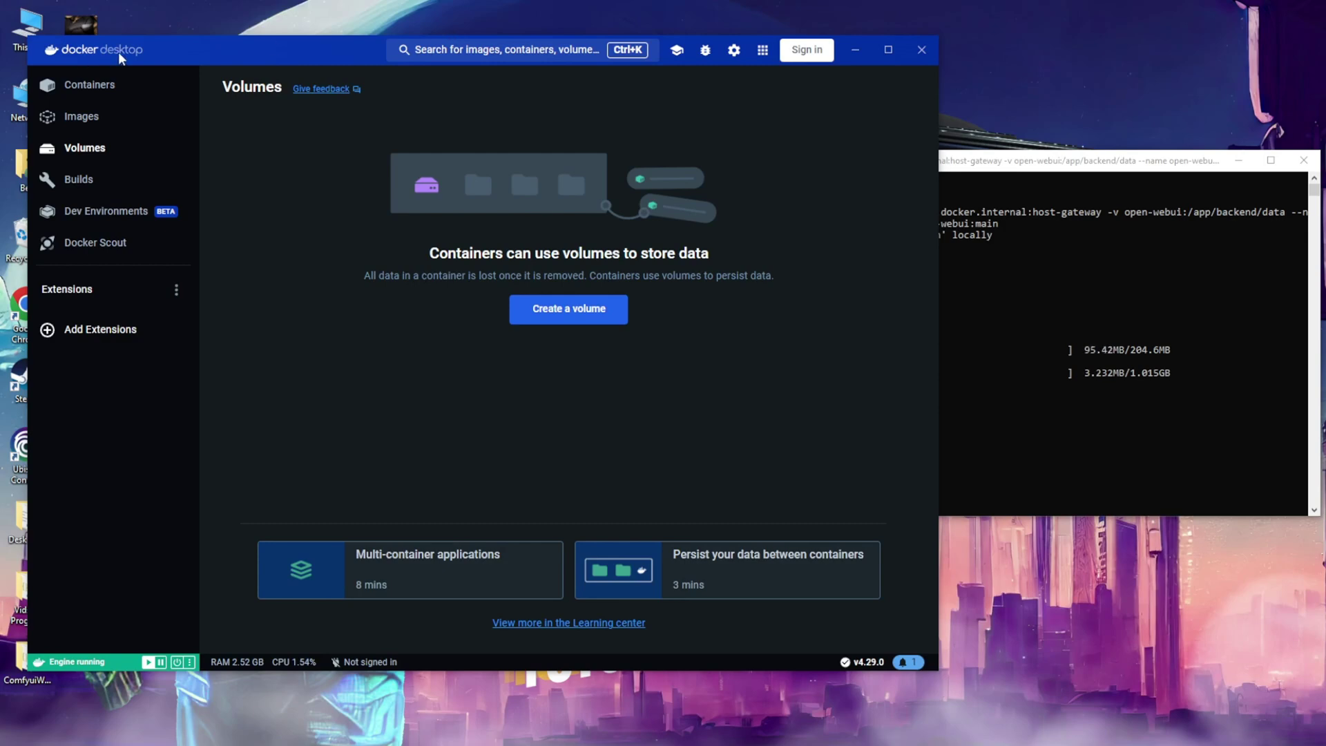
- Arrange Docker Desktop and Command Prompt side by side while the open-webui image pull finishes
{"action": "left_click_drag", "start_coordinate": [177, 44], "coordinate": [183, 92]}
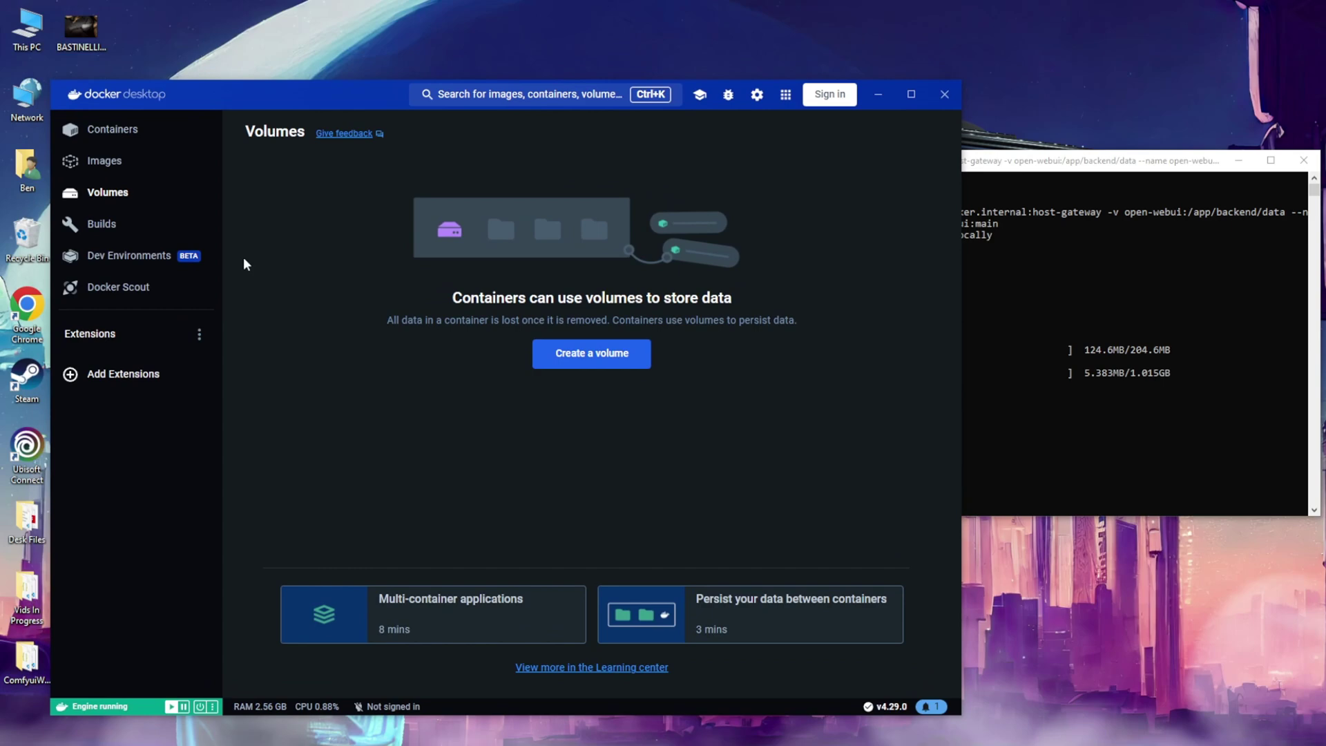
{"action": "left_click_drag", "start_coordinate": [238, 86], "coordinate": [278, 80]}
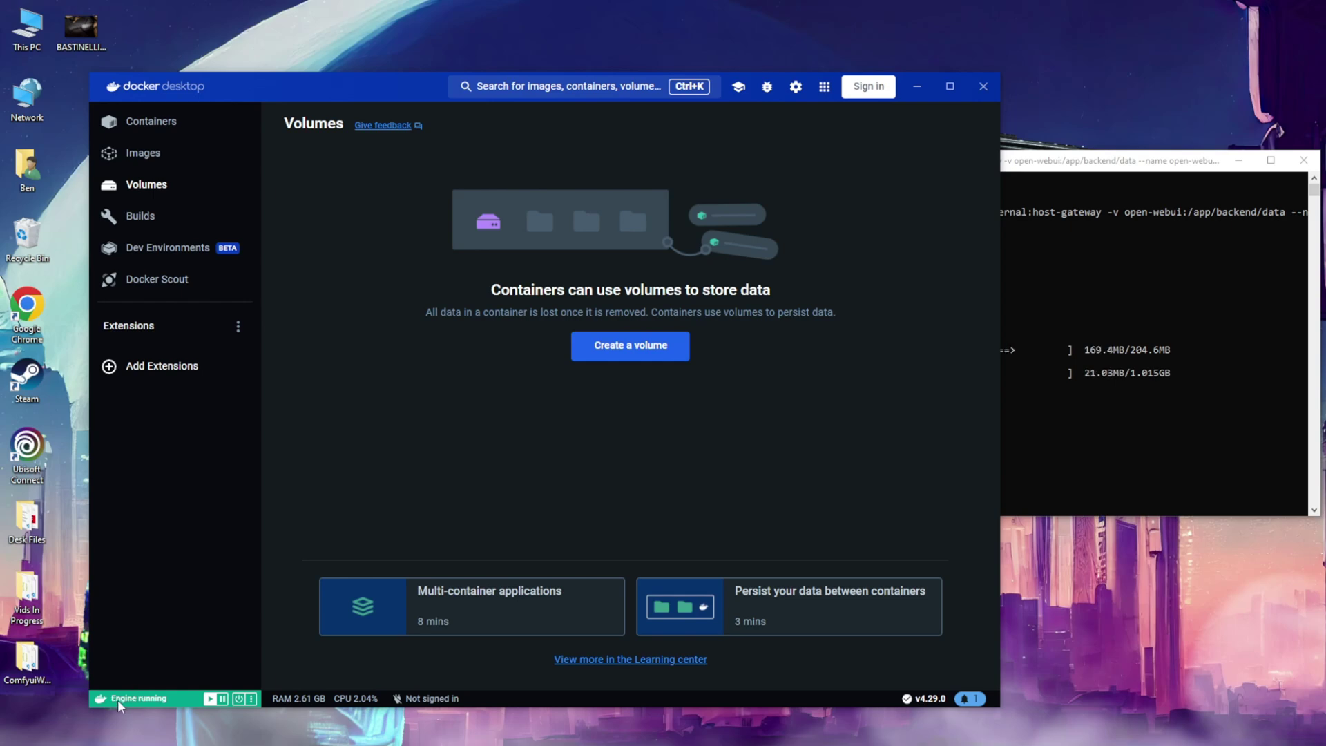
{"action": "left_click", "coordinate": [1068, 164]}
{"action": "left_click_drag", "start_coordinate": [1078, 164], "coordinate": [785, 181]}
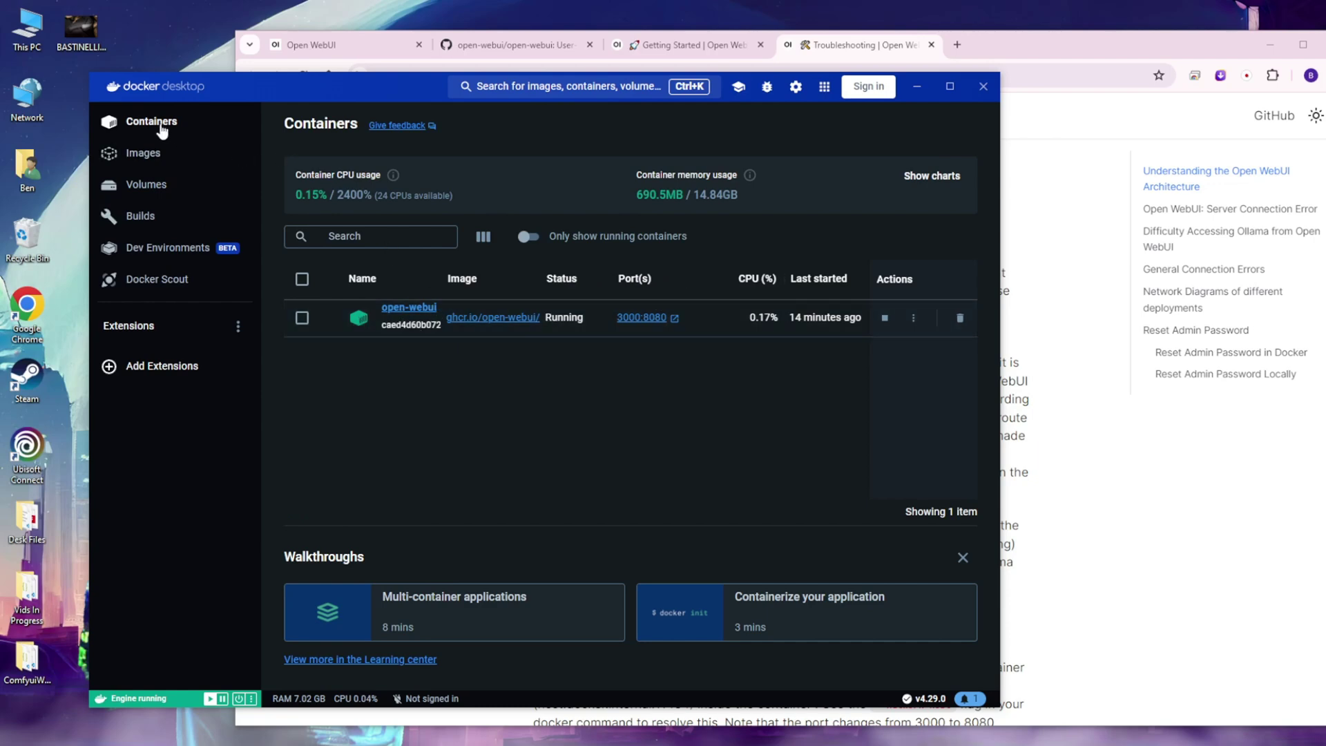
- Inspect the open-webui container's actions, its image, then the open-webui volume in use
{"action": "left_click_drag", "start_coordinate": [174, 89], "coordinate": [130, 86]}
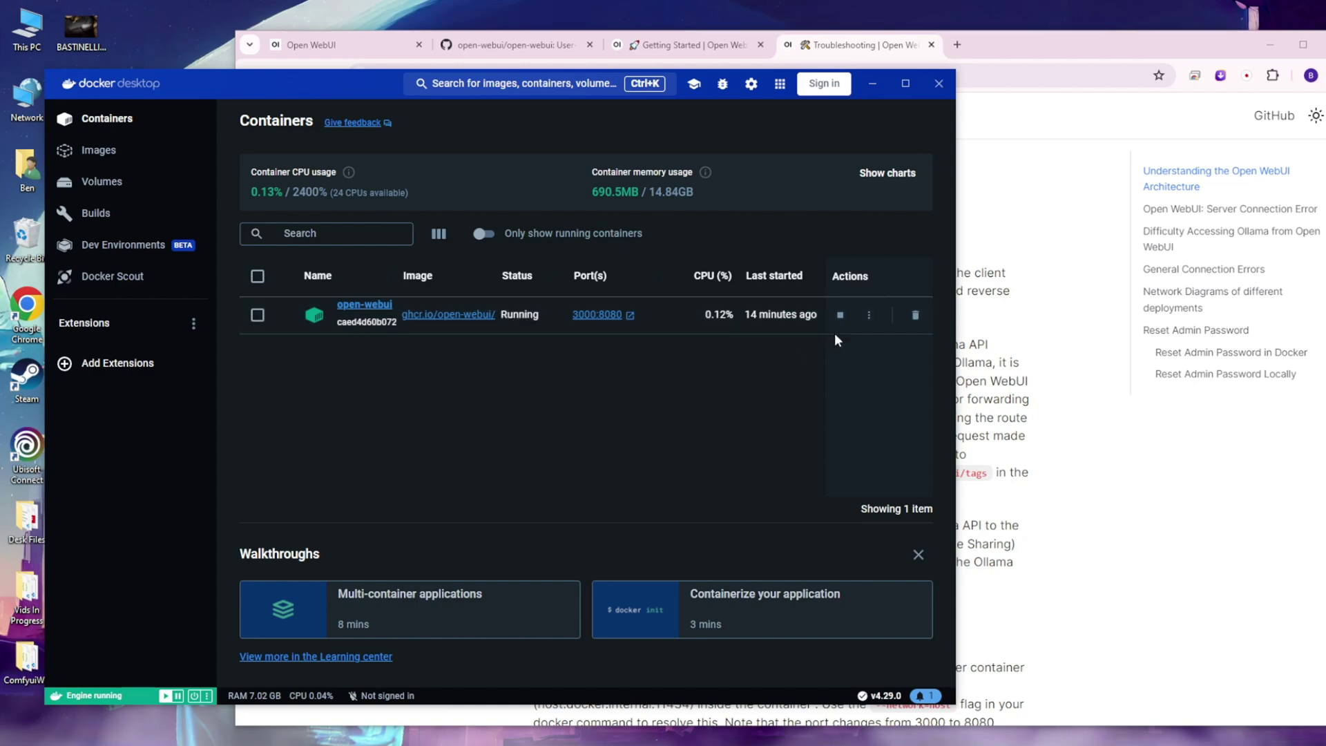
{"action": "left_click", "coordinate": [868, 315]}
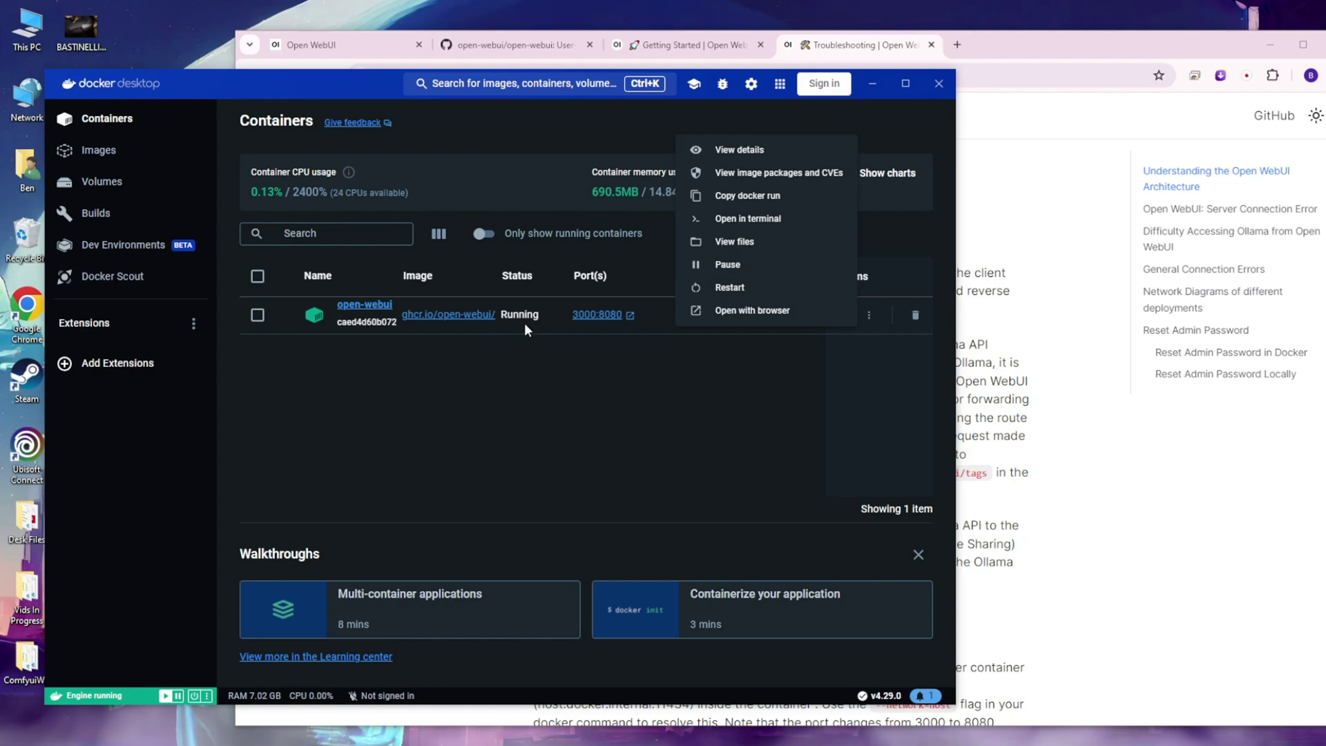
{"action": "left_click", "coordinate": [449, 315]}
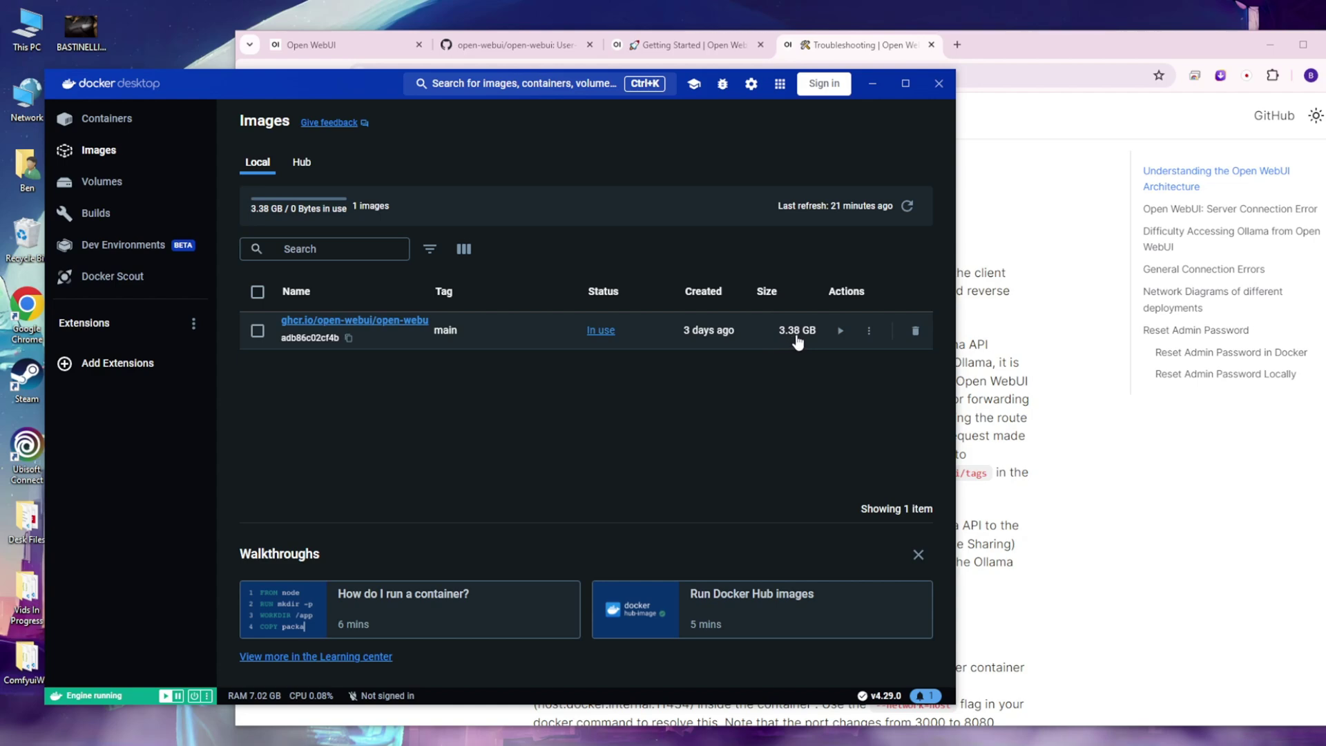
{"action": "left_click", "coordinate": [101, 181]}
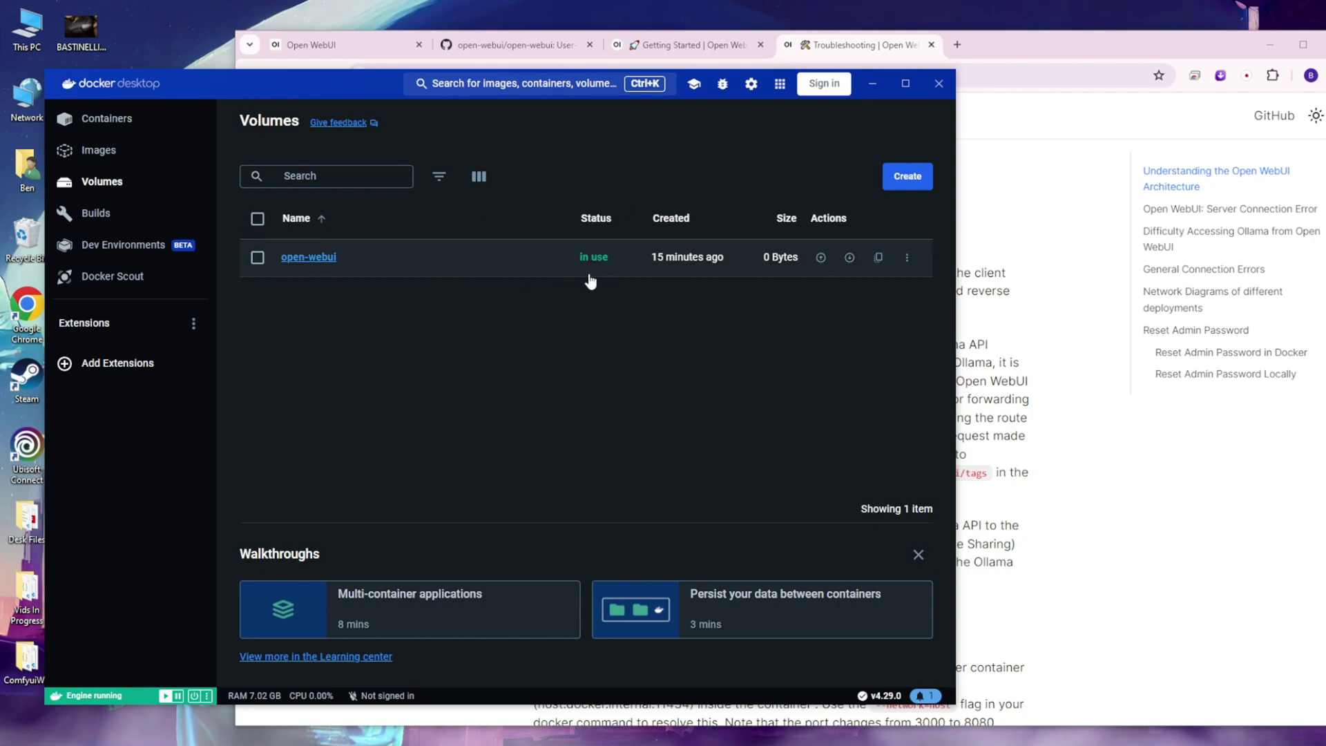
- Go back to the Containers list showing open-webui running on port 3000:8080
{"action": "left_click", "coordinate": [104, 118]}
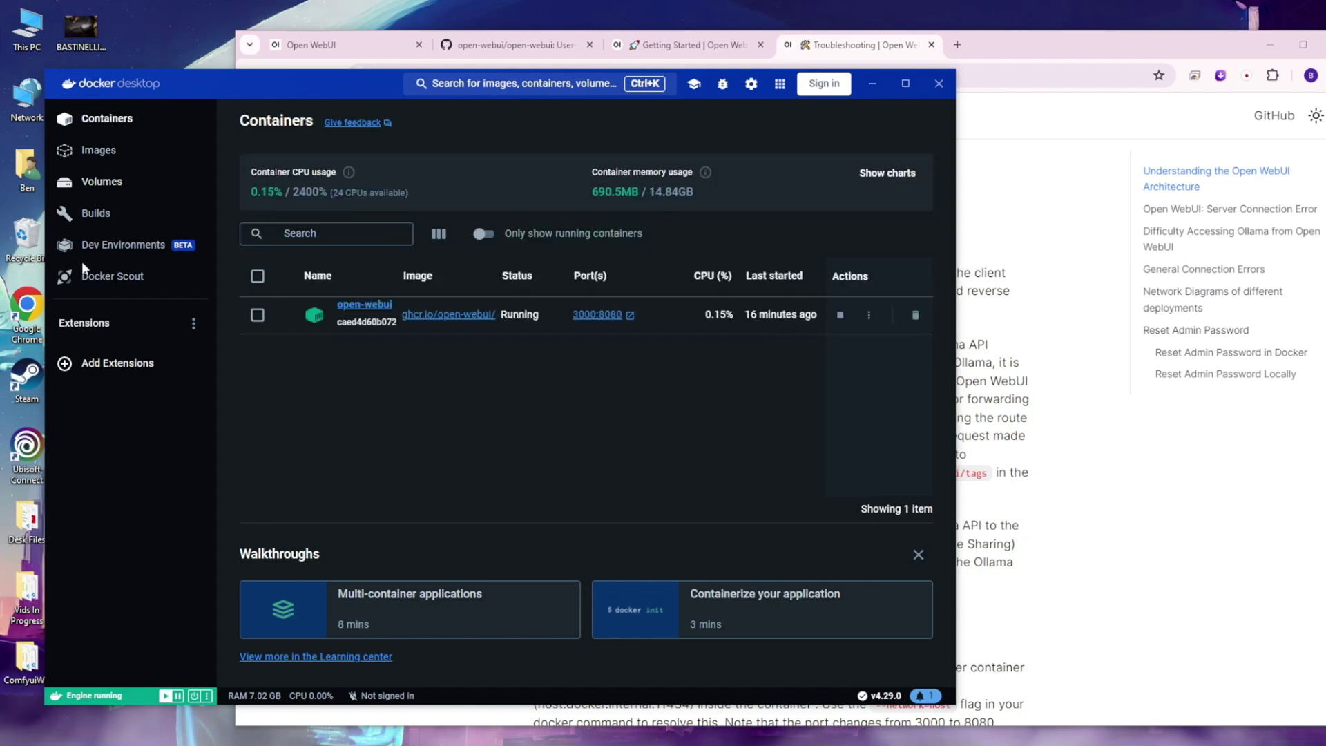
- Open the container's 3000:8080 link to load the Open WebUI sign-in page at localhost:3000
{"action": "left_click", "coordinate": [612, 317]}
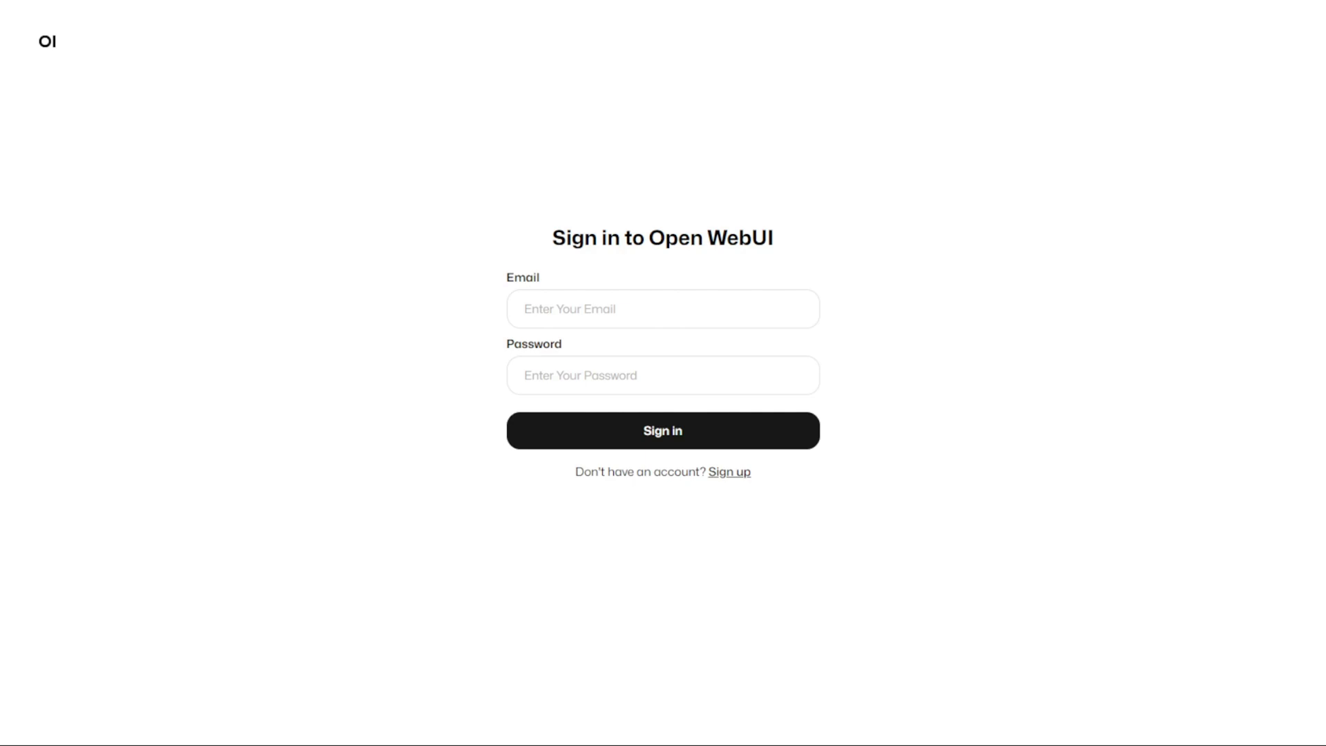
- Sign up with the user's name, email and password, then dismiss the What's New notes
{"action": "left_click", "coordinate": [729, 472]}
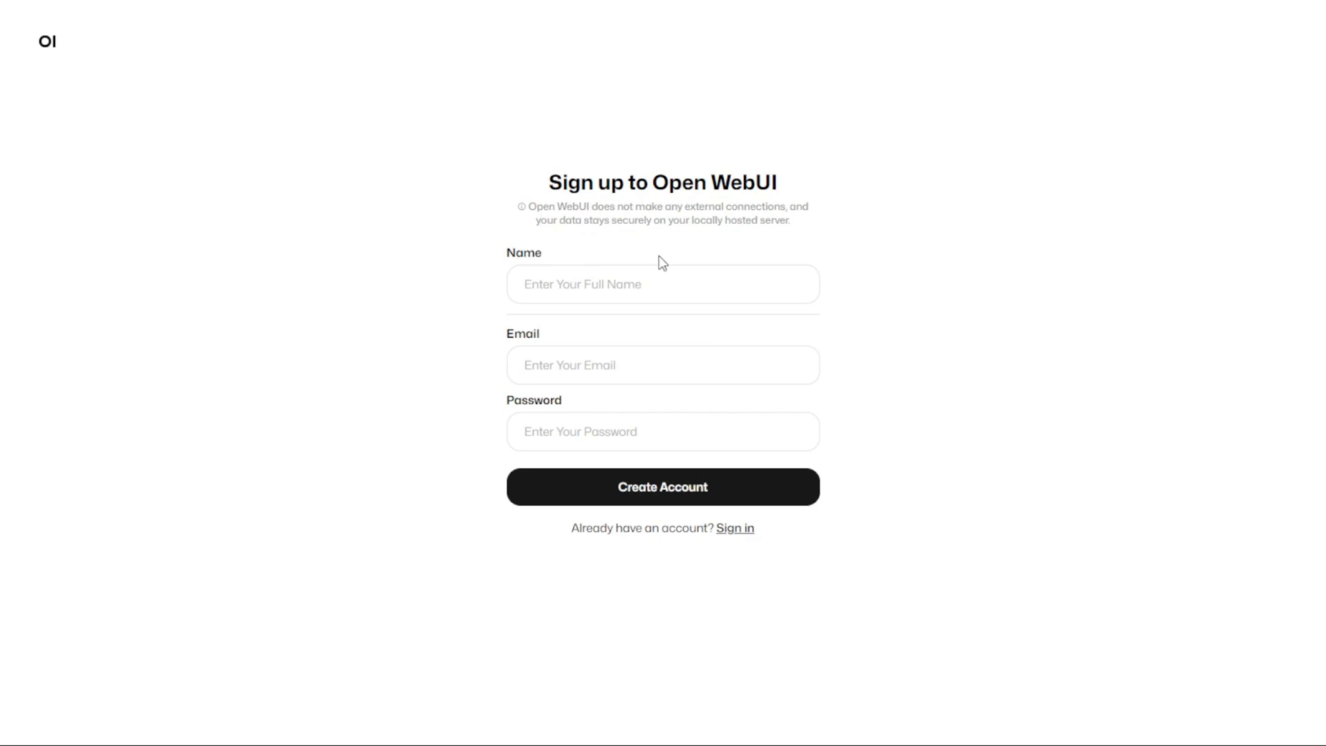
{"action": "left_click", "coordinate": [653, 284]}
{"action": "type", "text": "Ben"}
{"action": "left_click", "coordinate": [636, 348]}
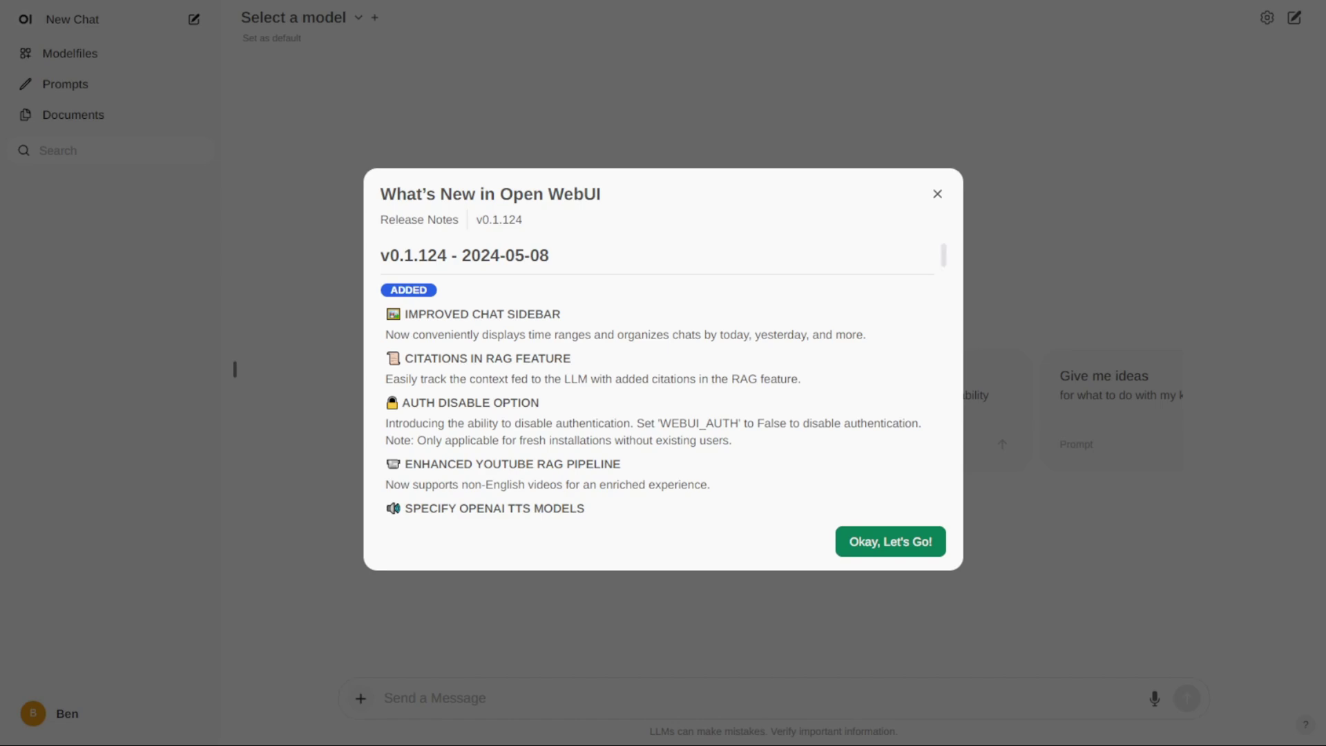
{"action": "scroll", "coordinate": [656, 387], "scroll_direction": "down", "scroll_amount": 10}
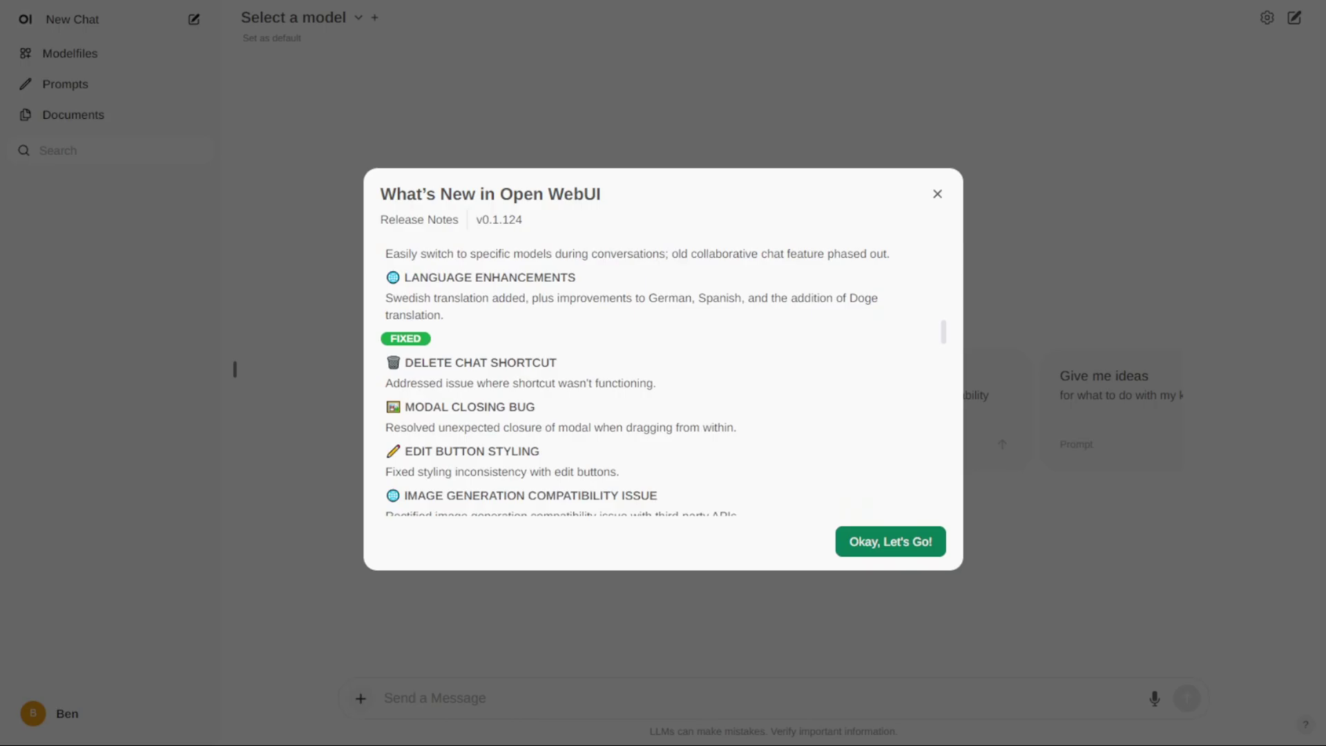
{"action": "left_click", "coordinate": [1270, 24]}
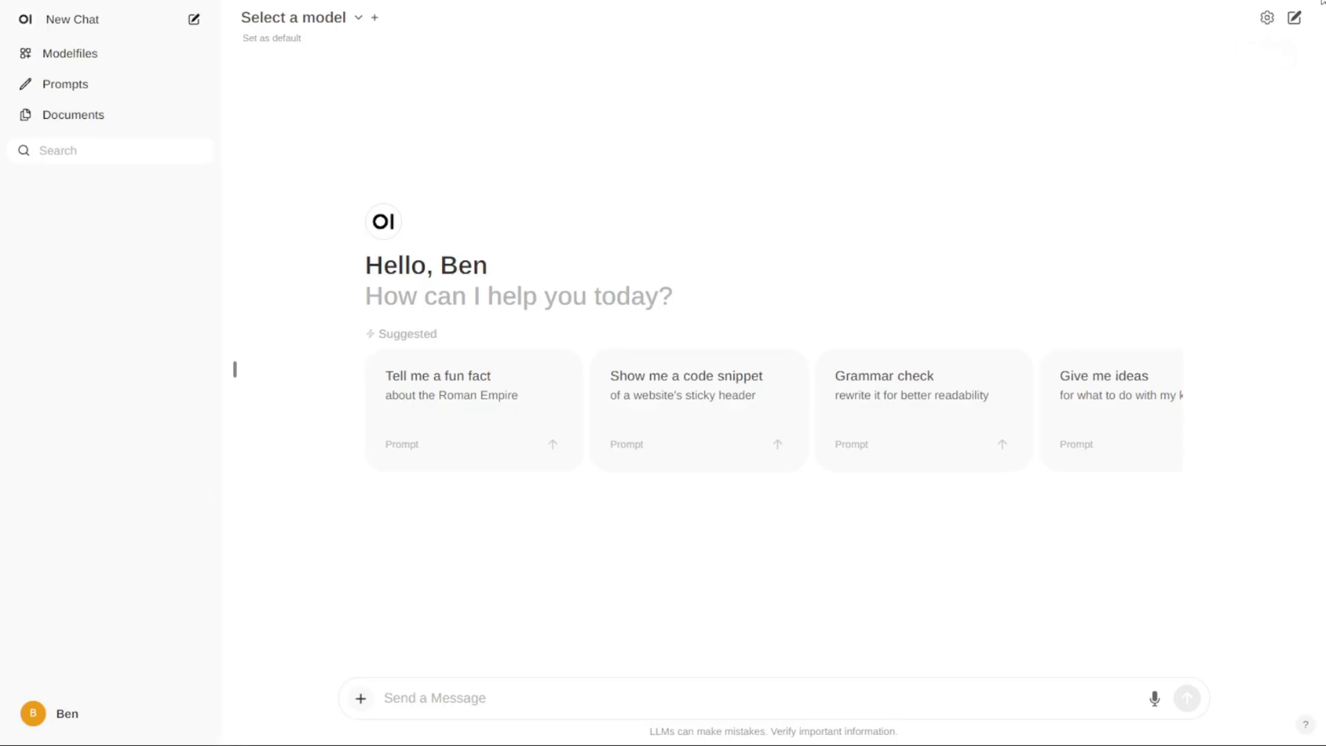
- Set the interface theme to OLED Dark in Settings, save, and close the dialog
{"action": "left_click", "coordinate": [1270, 21]}
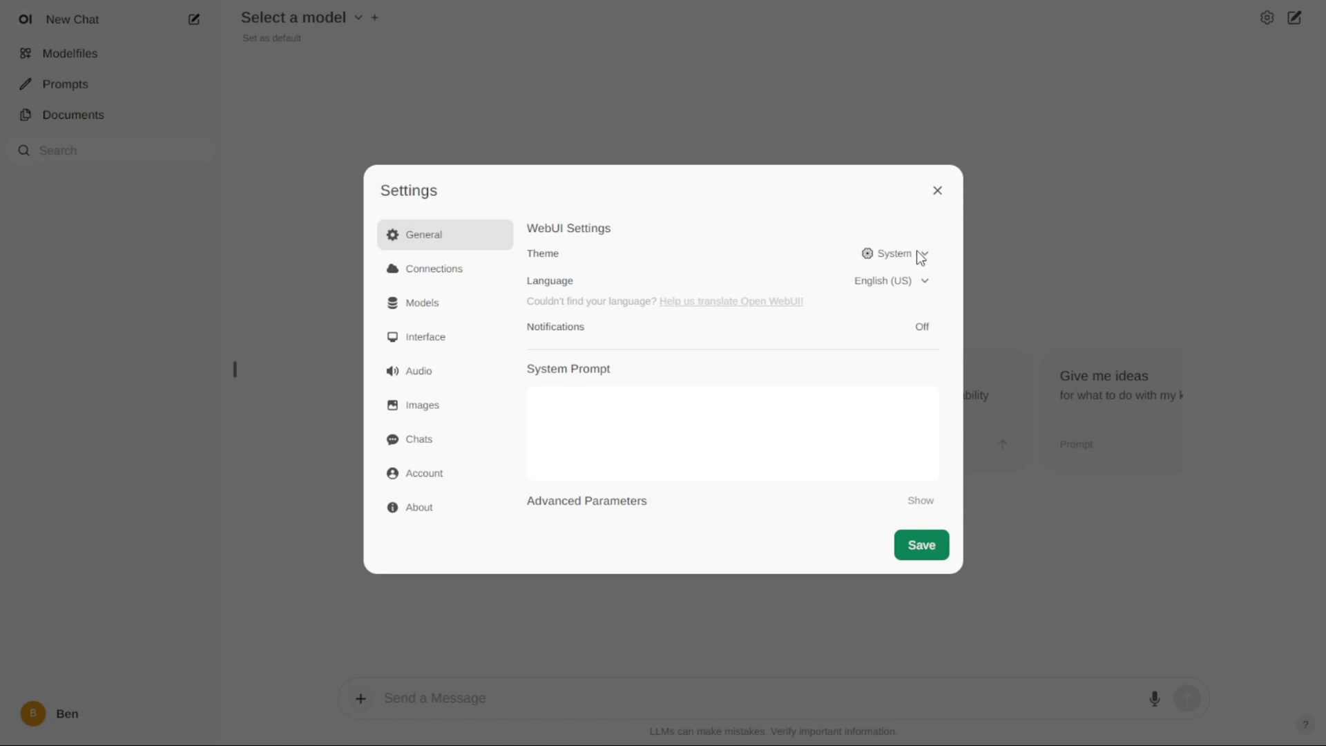
{"action": "left_click", "coordinate": [929, 295]}
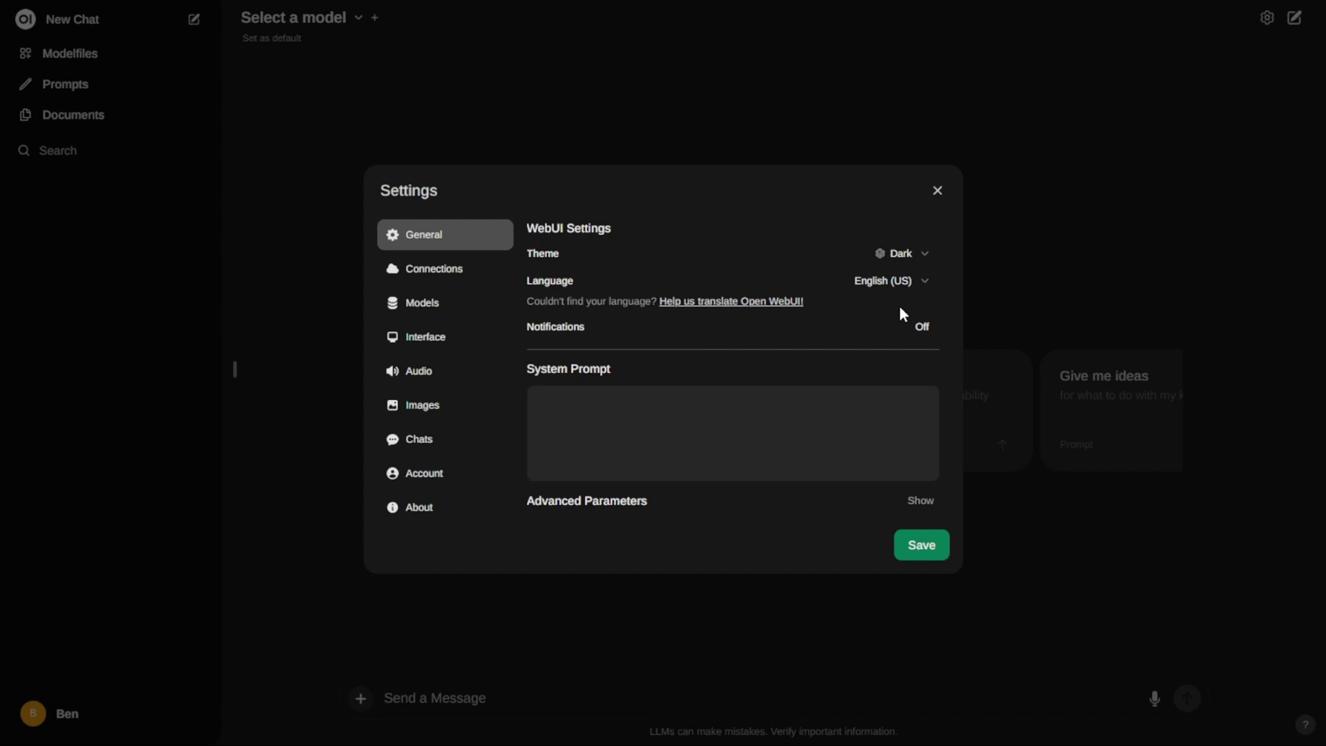
{"action": "key", "text": "Down"}
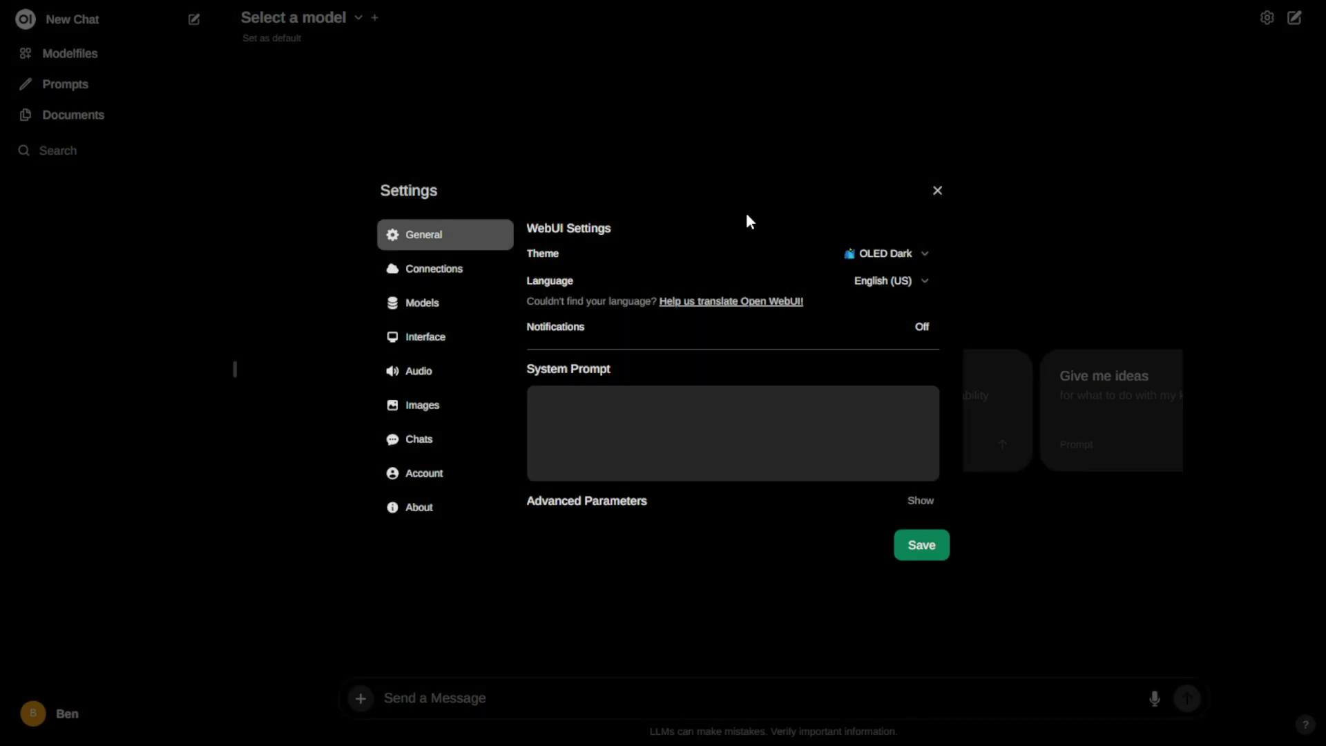
{"action": "left_click", "coordinate": [925, 554]}
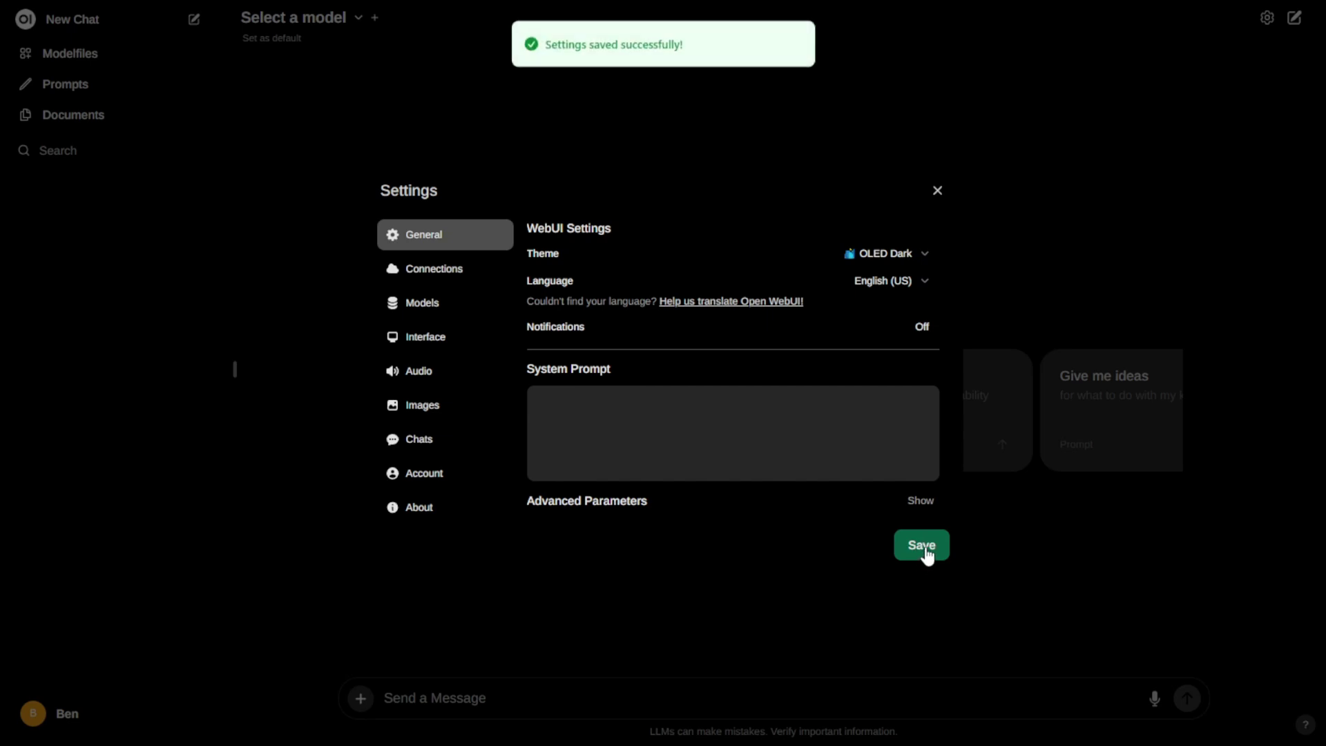
{"action": "left_click", "coordinate": [936, 188]}
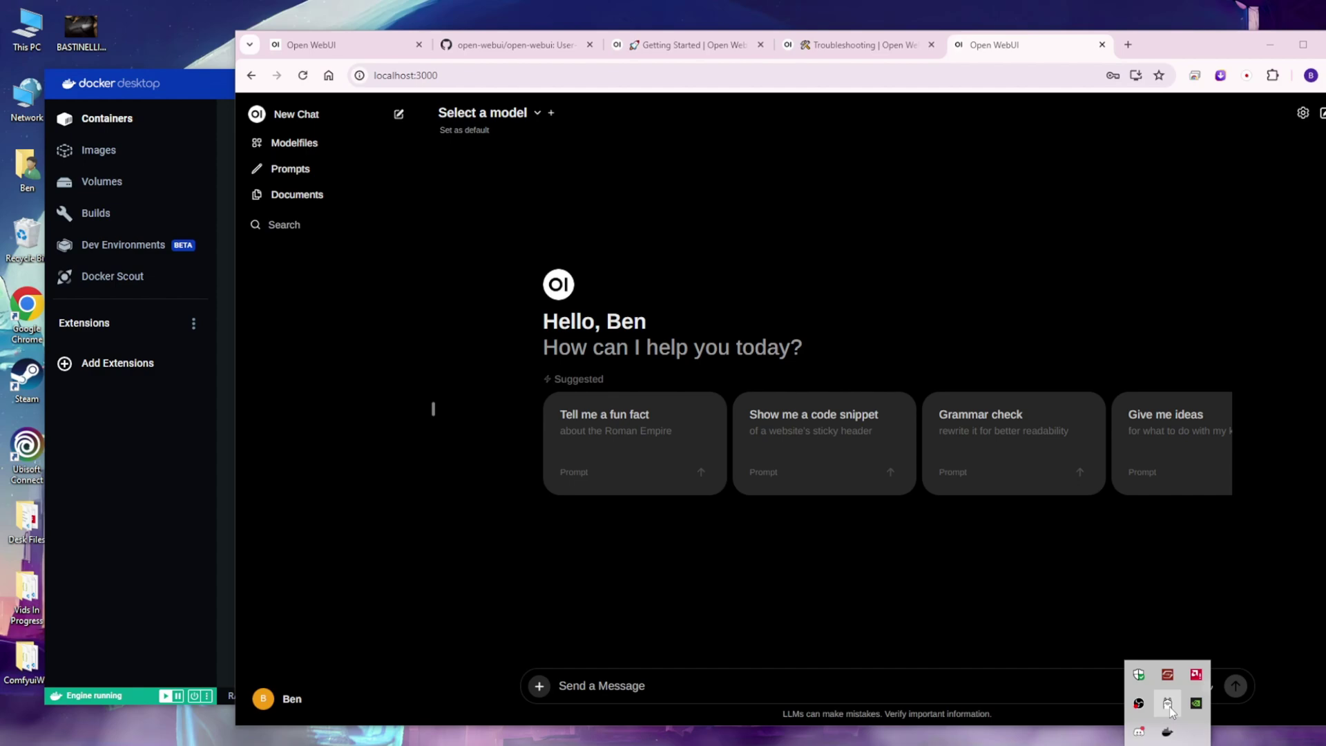
{"action": "right_click", "coordinate": [1170, 706]}
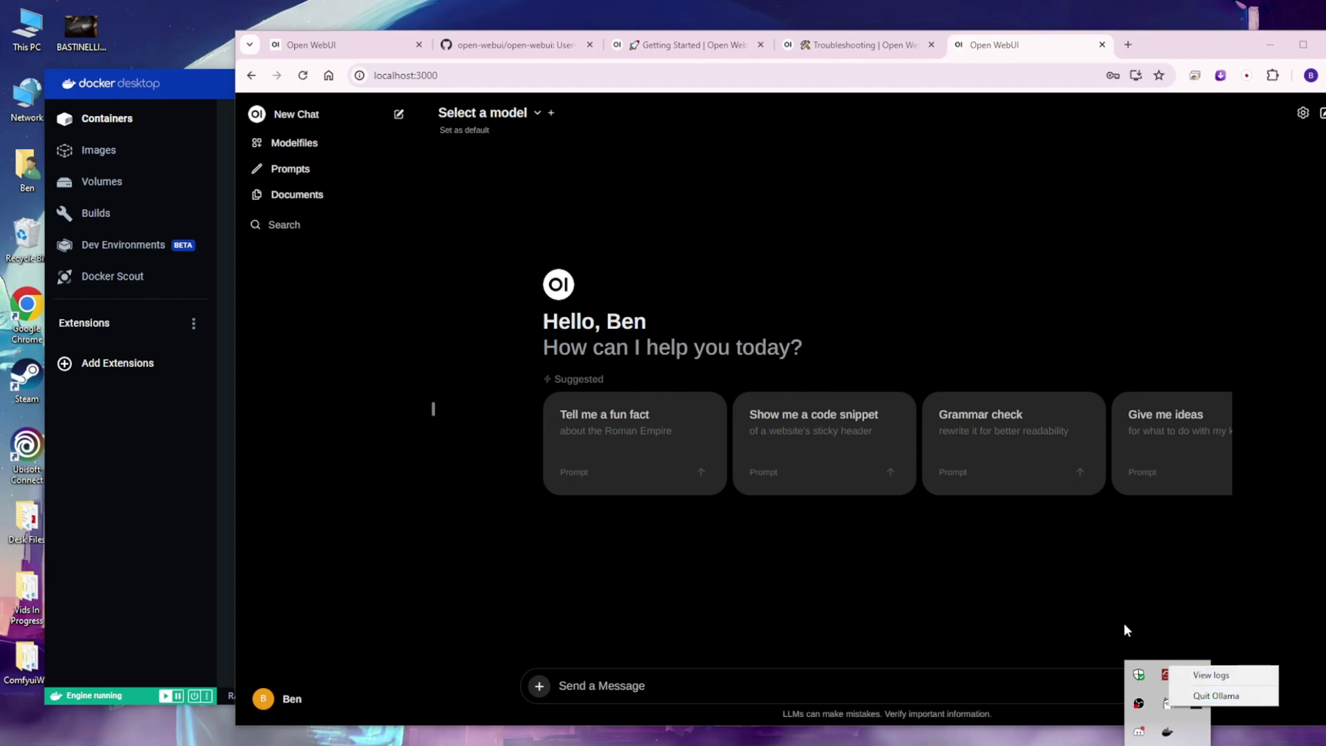
{"action": "left_click", "coordinate": [1081, 630]}
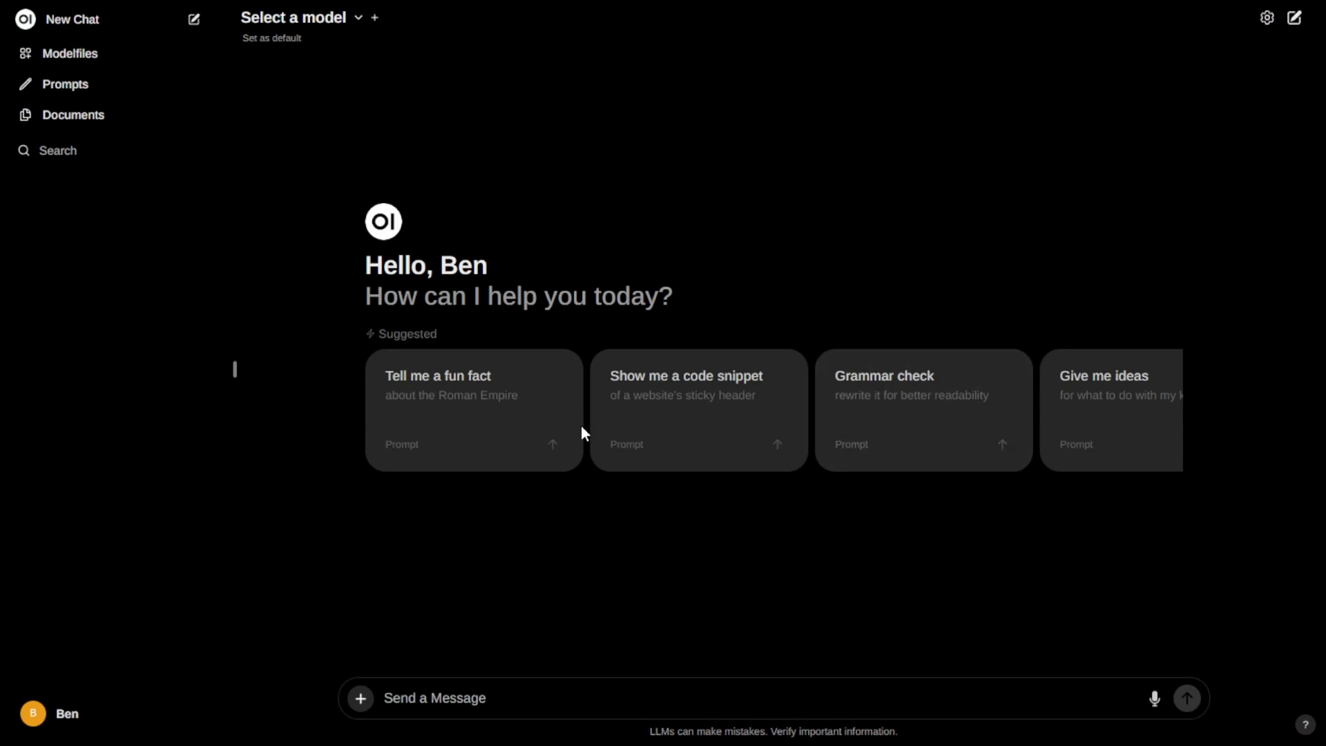
- Pick llava:latest from the model dropdown at the top of the chat
{"action": "left_click", "coordinate": [343, 21]}
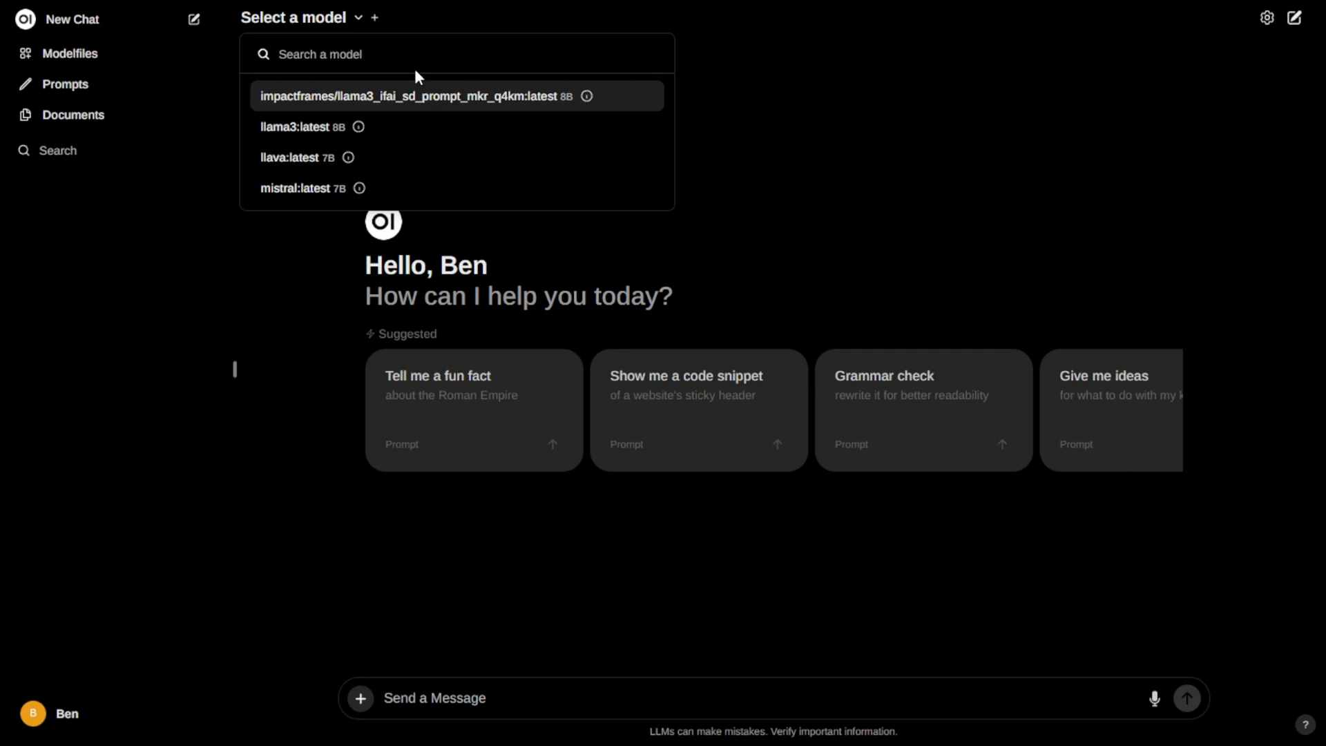
{"action": "left_click", "coordinate": [275, 159]}
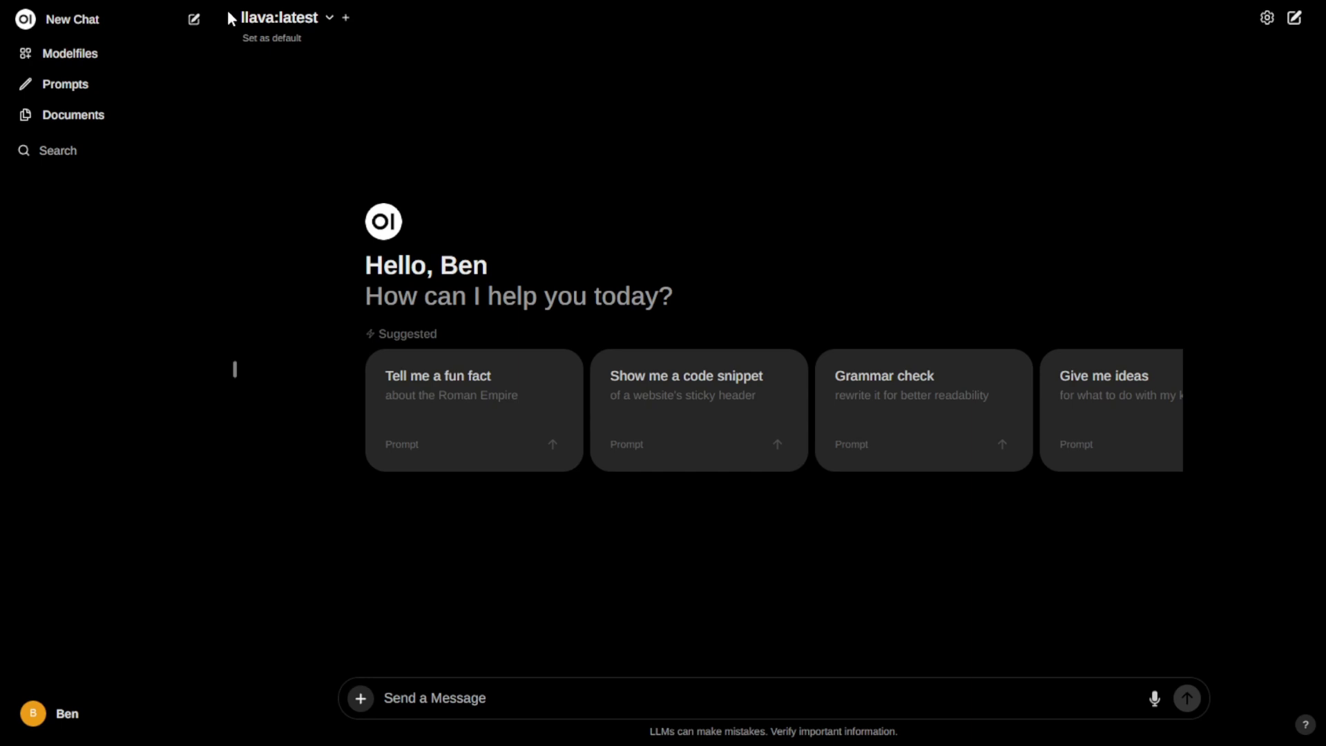
- Send llava the message 'hi who is this?'
{"action": "left_click", "coordinate": [660, 687]}
{"action": "type", "text": "hi who is this?"}
{"action": "key", "text": "Return"}
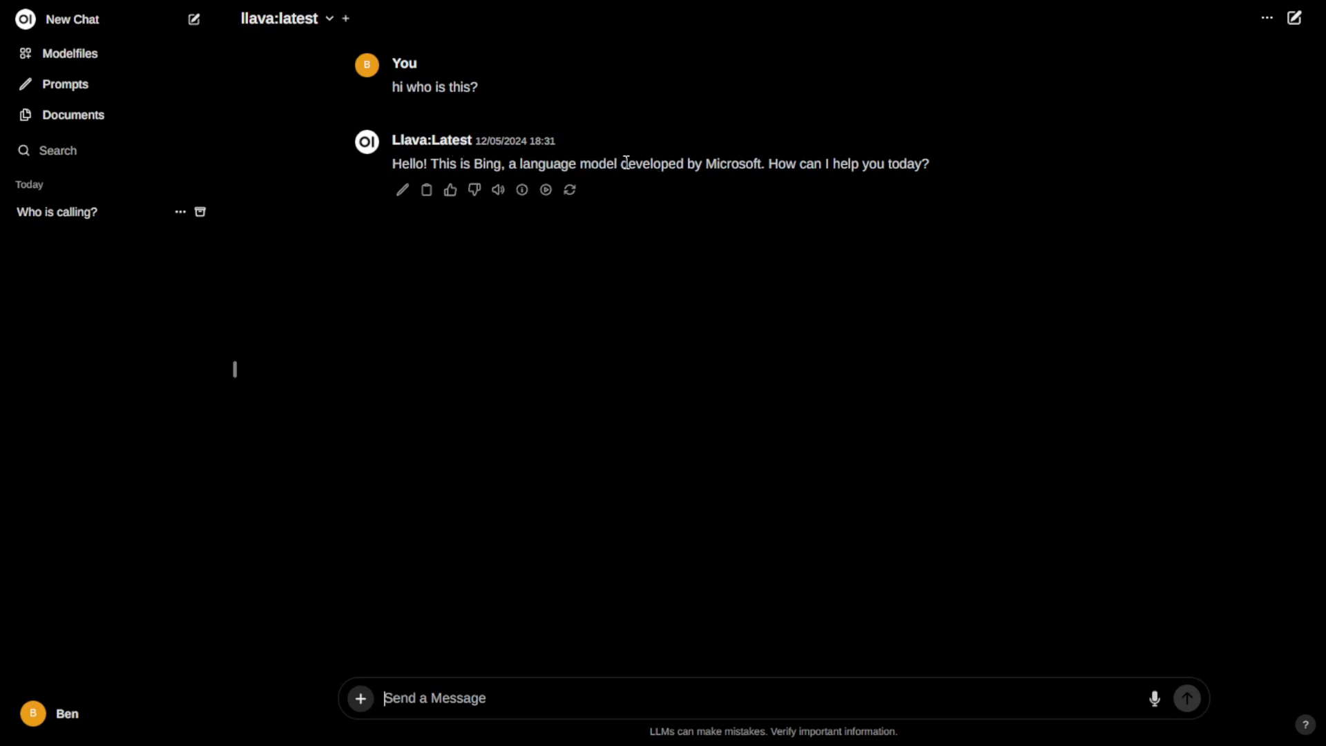
- Paste the knife photo and ask 'what is it in the image?'
{"action": "key", "text": "ctrl+v"}
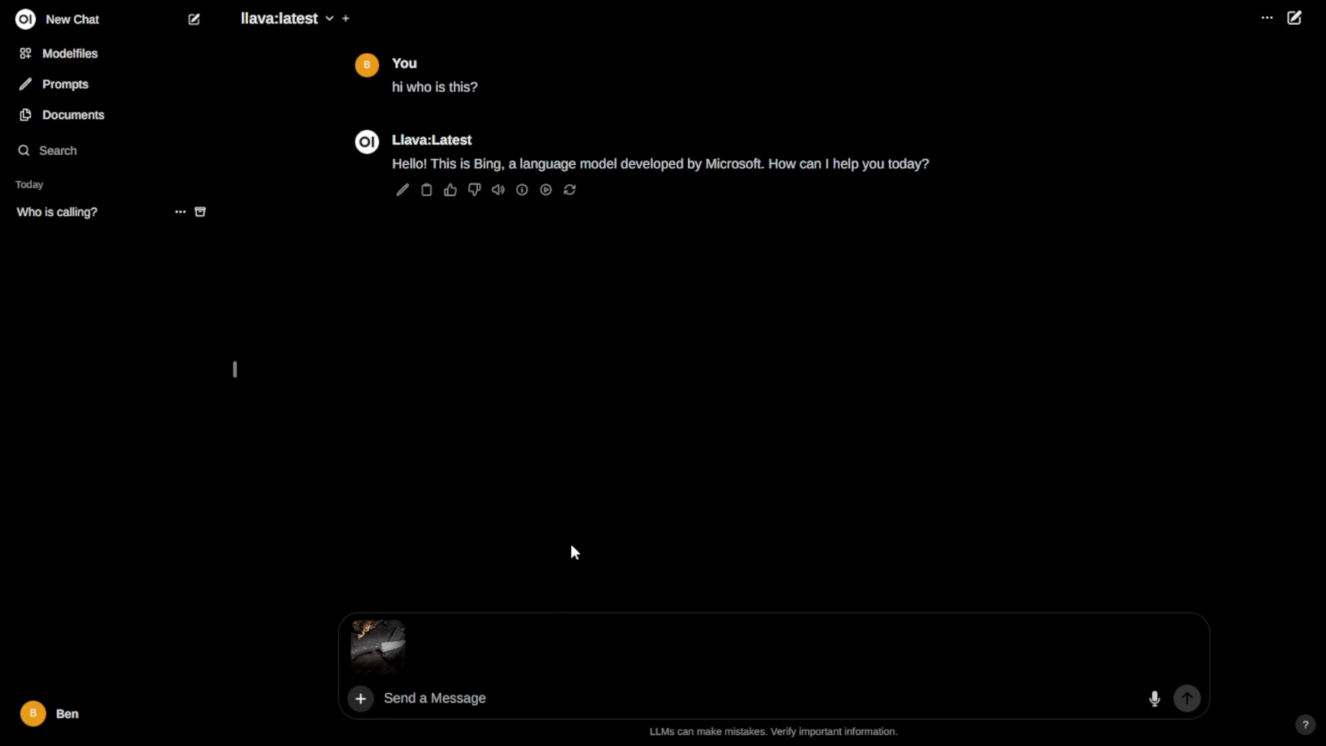
{"action": "type", "text": "wh"}
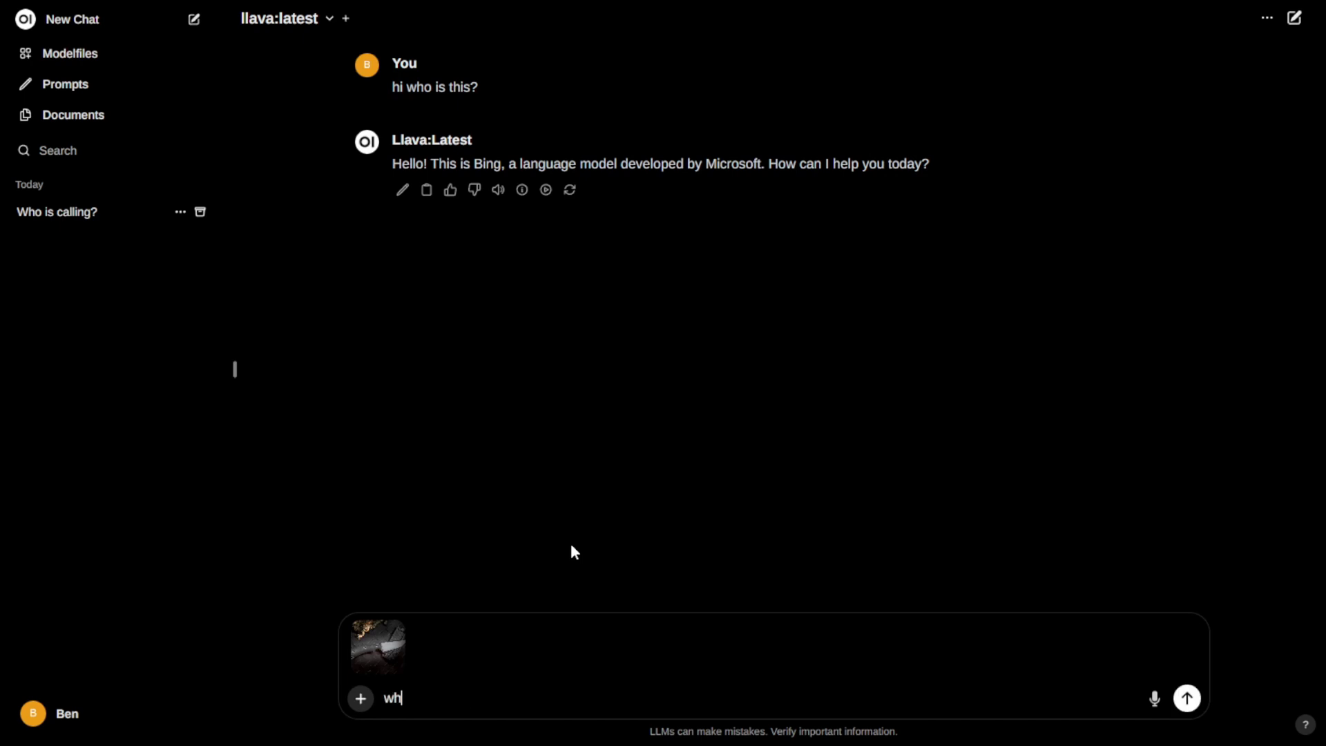
{"action": "type", "text": "at is it in the image?"}
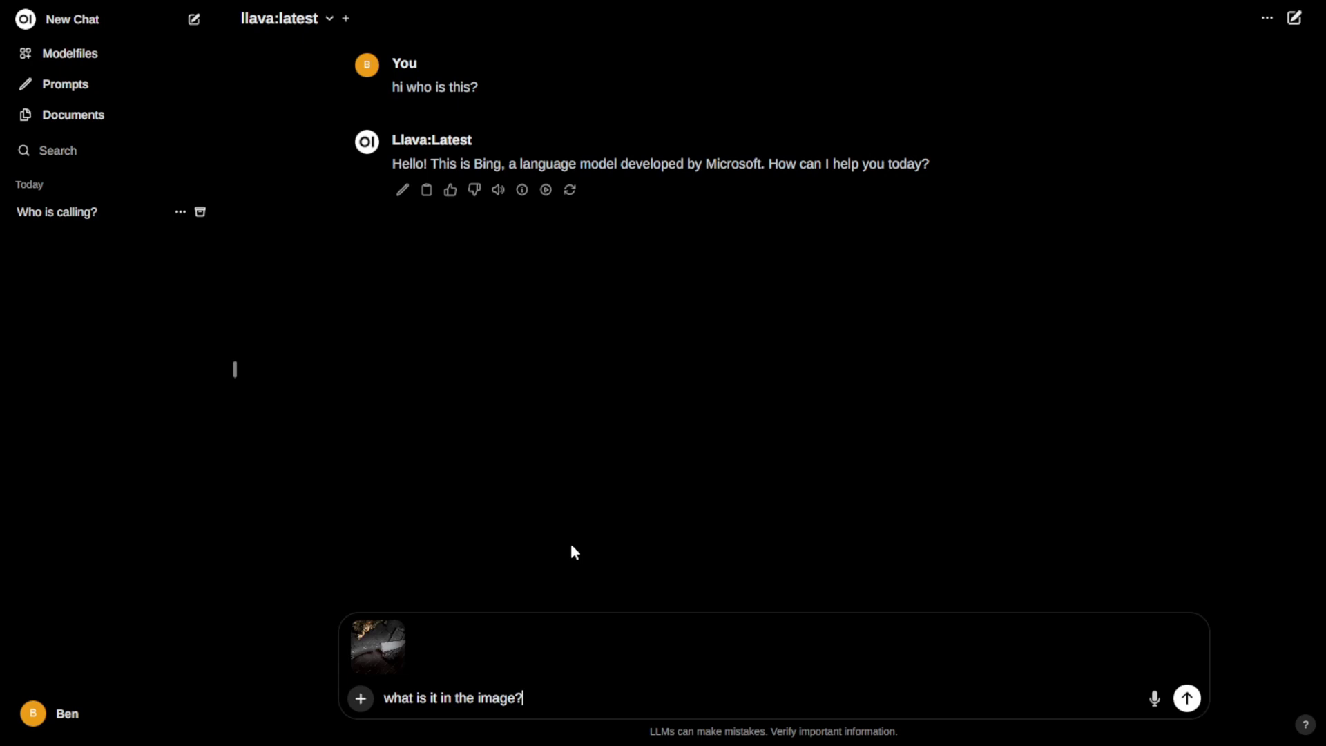
{"action": "key", "text": "Return"}
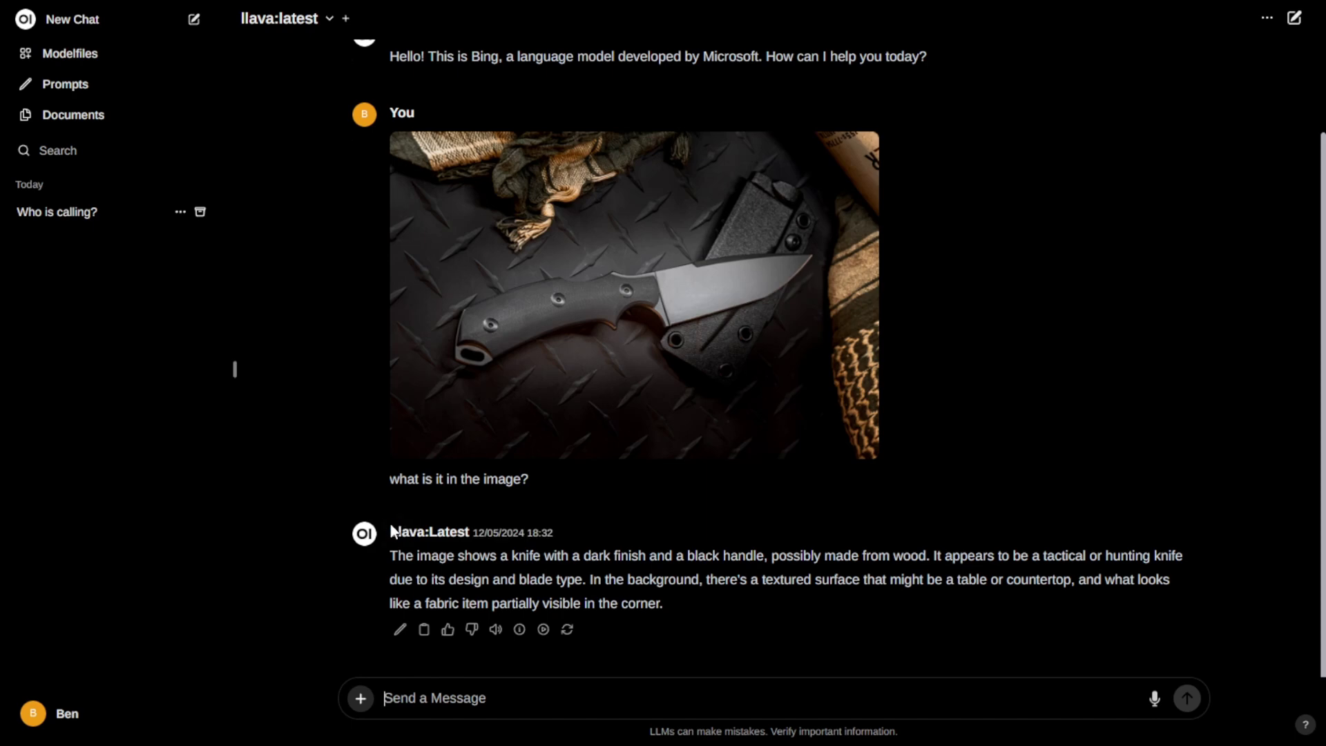
- Highlight the model name and part of llava's tactical-knife description in the reply
{"action": "left_click_drag", "start_coordinate": [391, 532], "coordinate": [449, 532]}
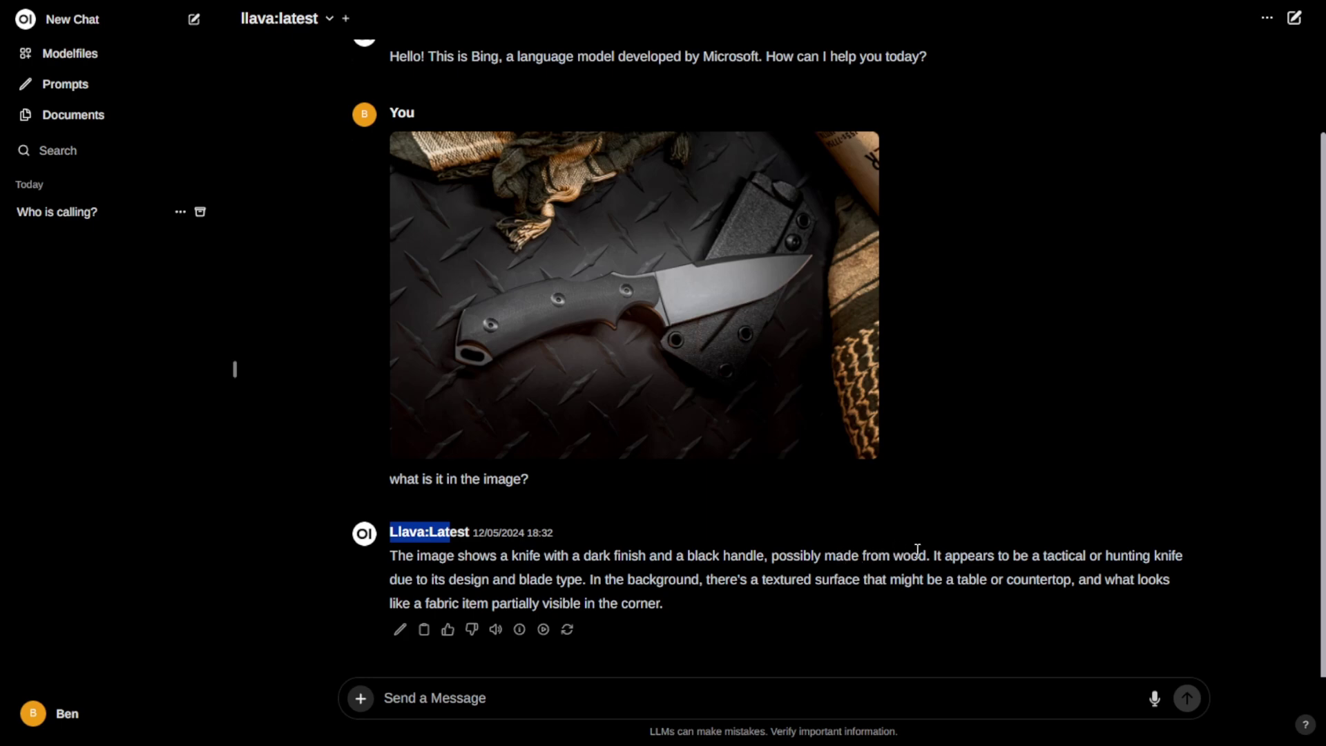
{"action": "left_click_drag", "start_coordinate": [919, 556], "coordinate": [779, 556]}
{"action": "left_click", "coordinate": [862, 561]}
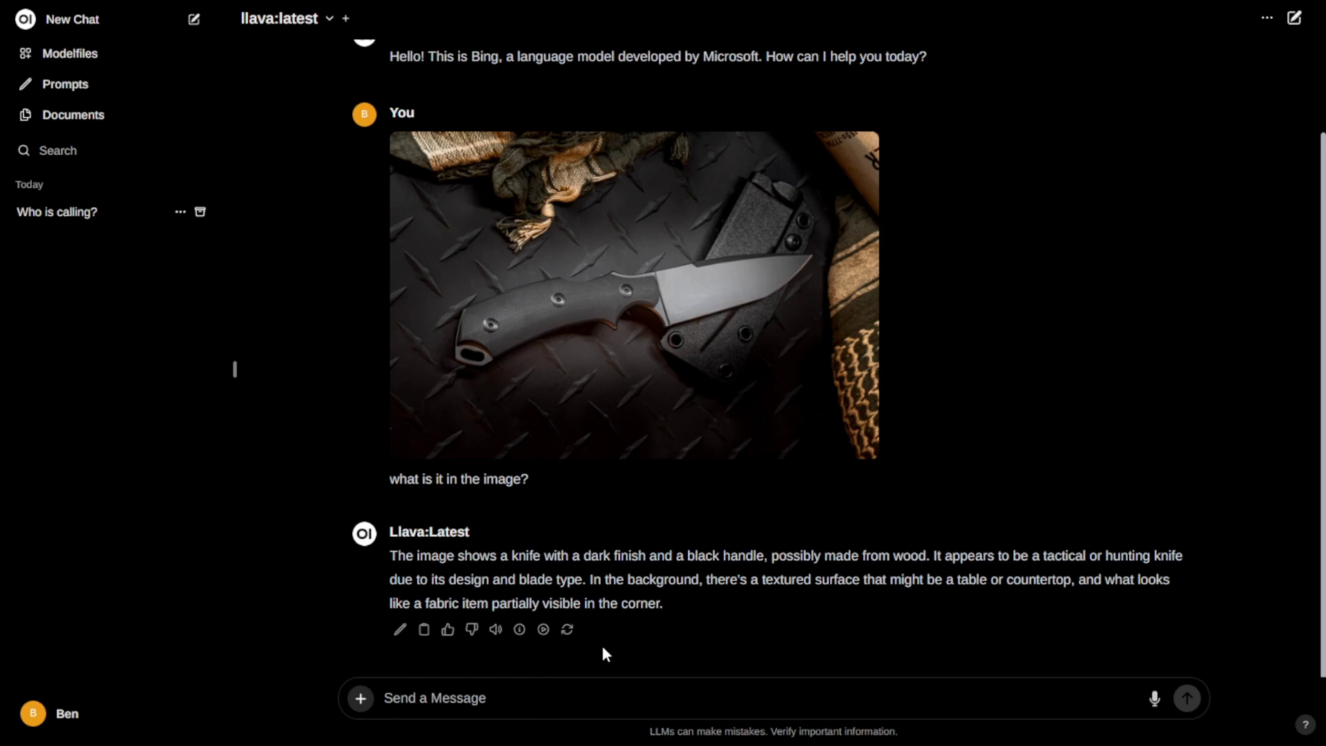
- Go to Modelfiles and bring up the Create a modelfile form
{"action": "left_click", "coordinate": [70, 53]}
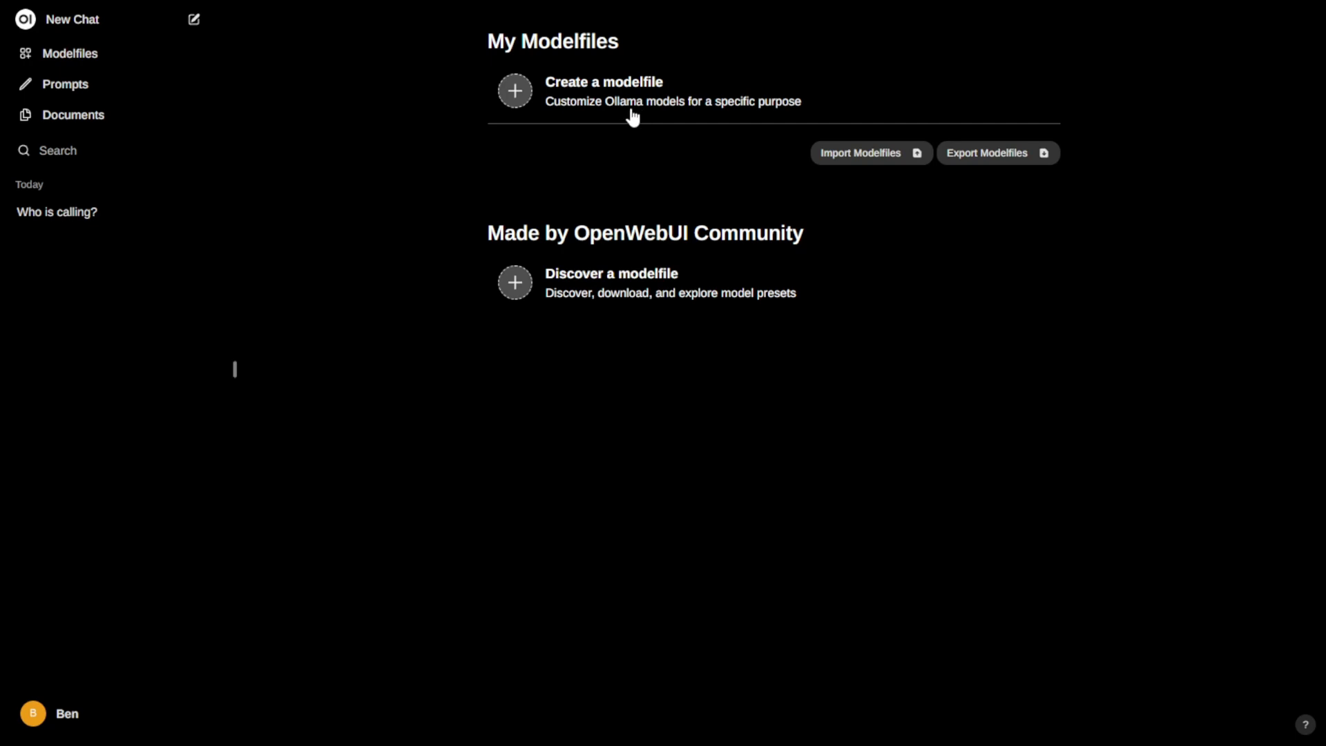
{"action": "left_click", "coordinate": [736, 103]}
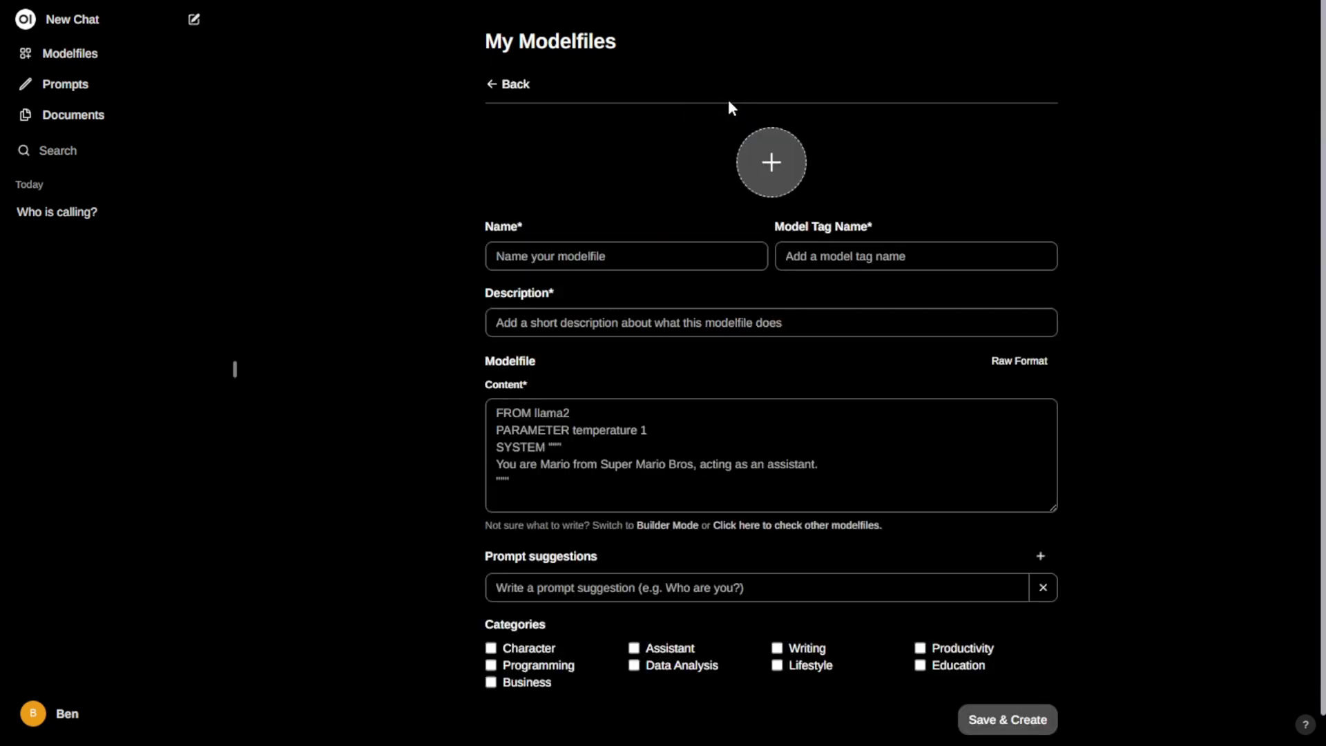
{"action": "left_click", "coordinate": [506, 100]}
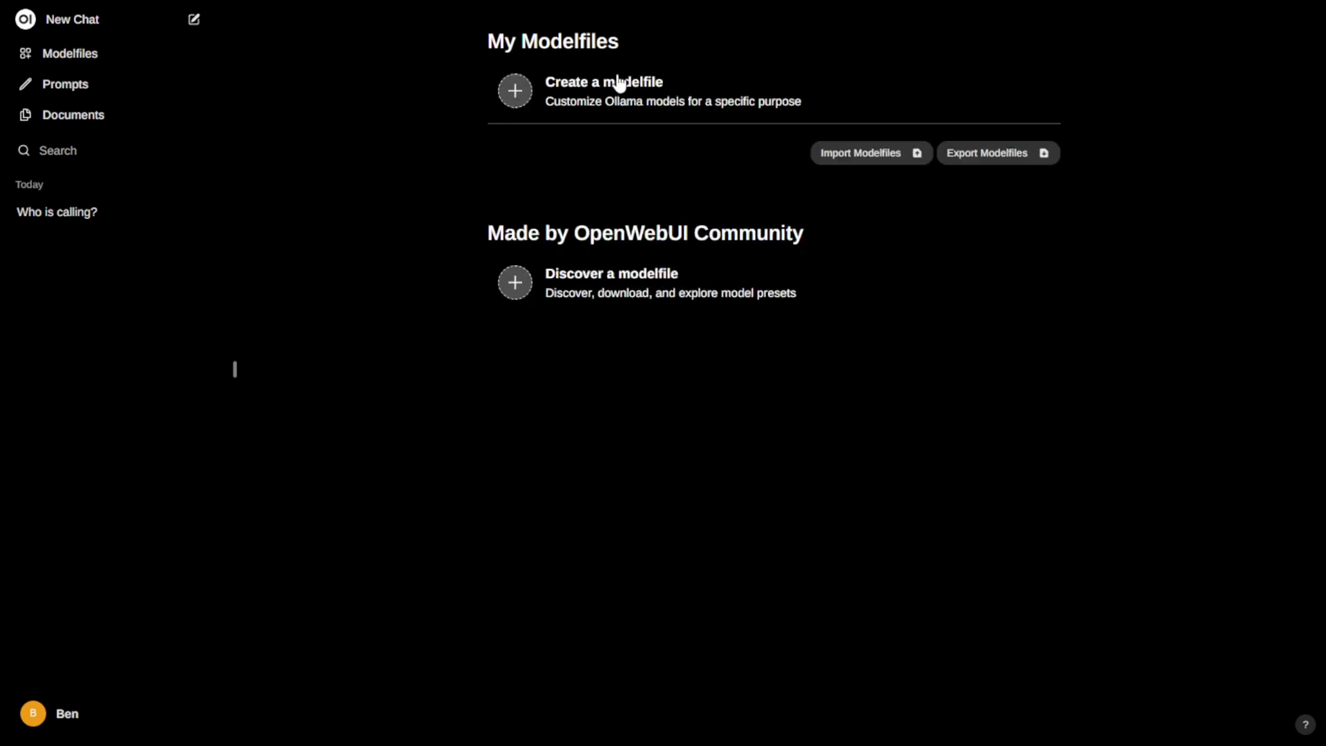
{"action": "left_click", "coordinate": [644, 93]}
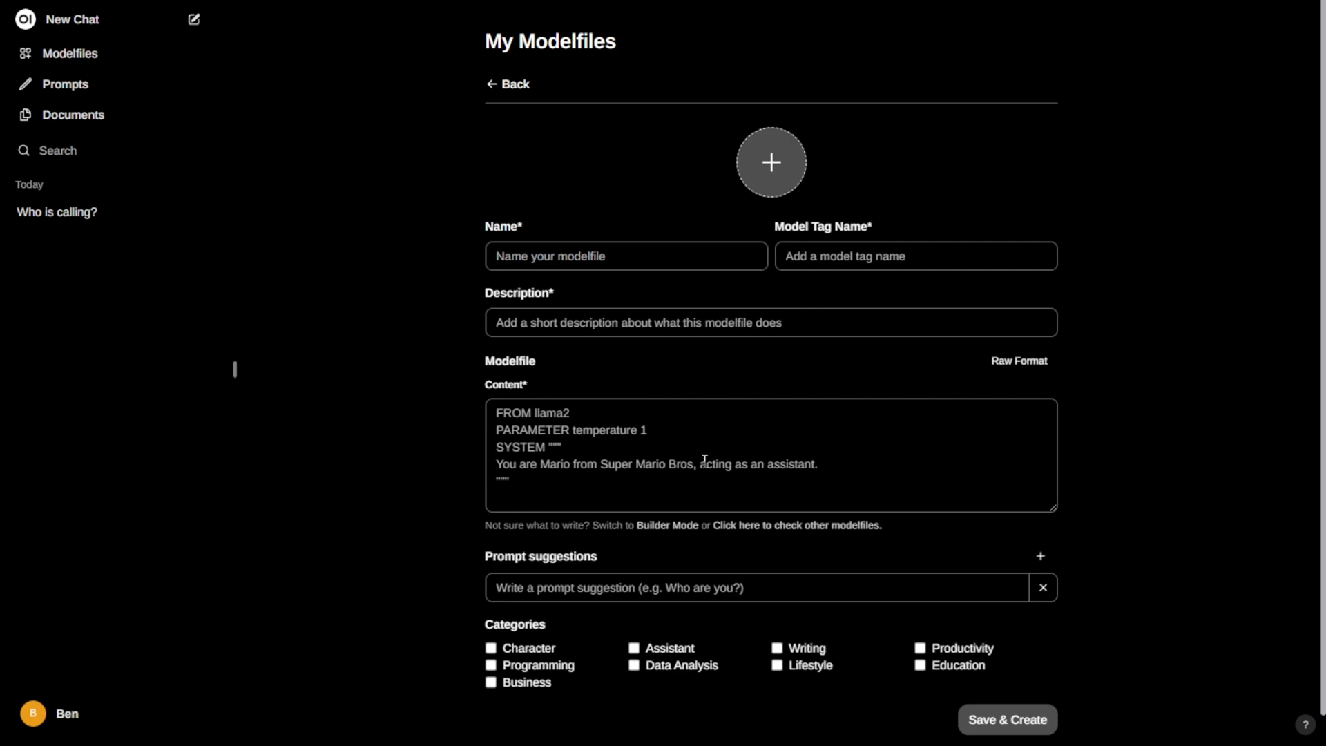
- Check the Writing category and name the modelfile 'Jack - The Content Writer'
{"action": "left_click", "coordinate": [628, 587]}
{"action": "scroll", "coordinate": [455, 614], "scroll_direction": "down", "scroll_amount": 1}
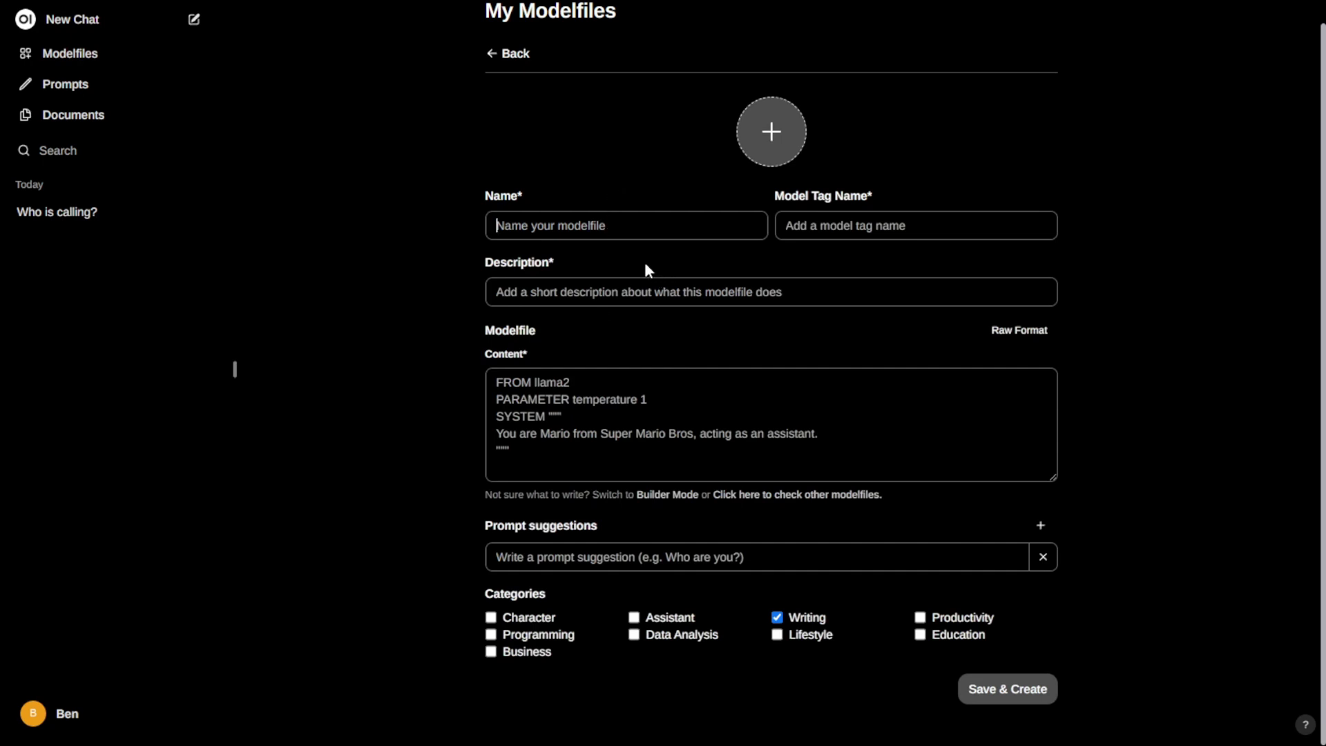
{"action": "type", "text": "Ja"}
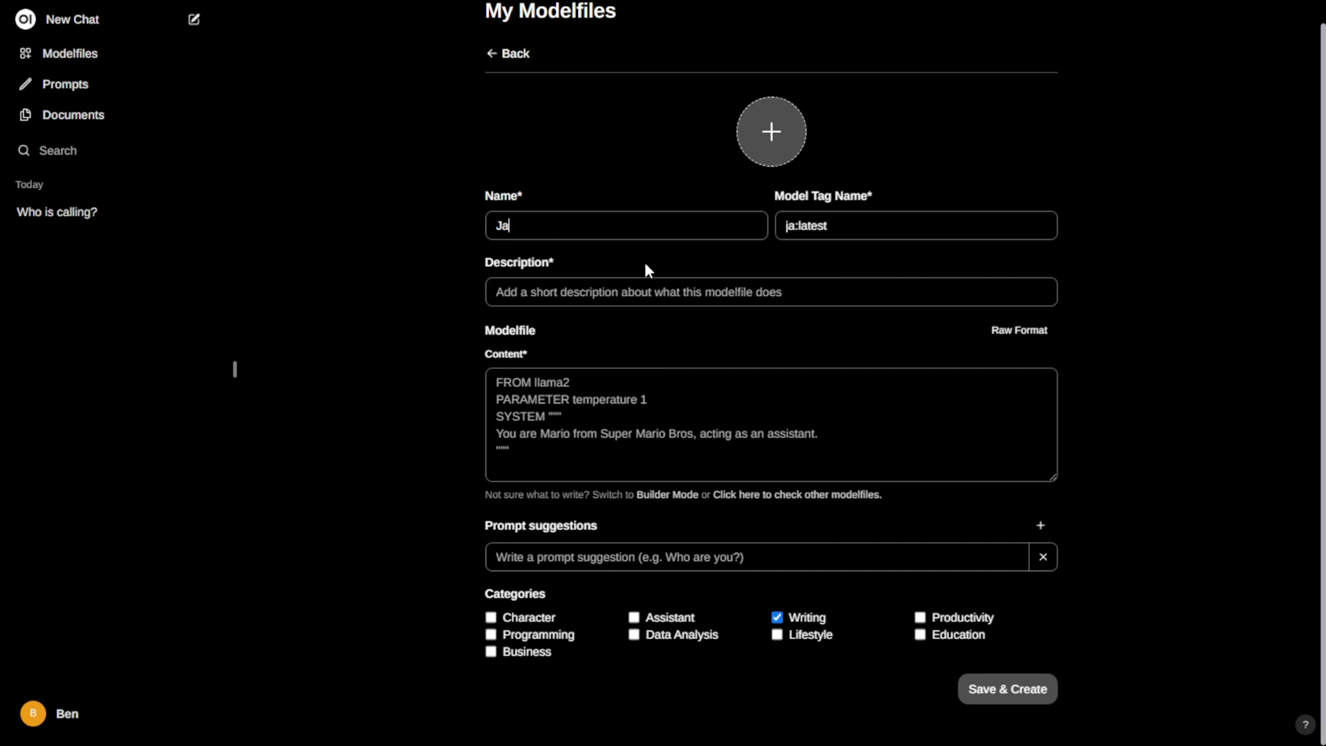
{"action": "type", "text": "ck - The C"}
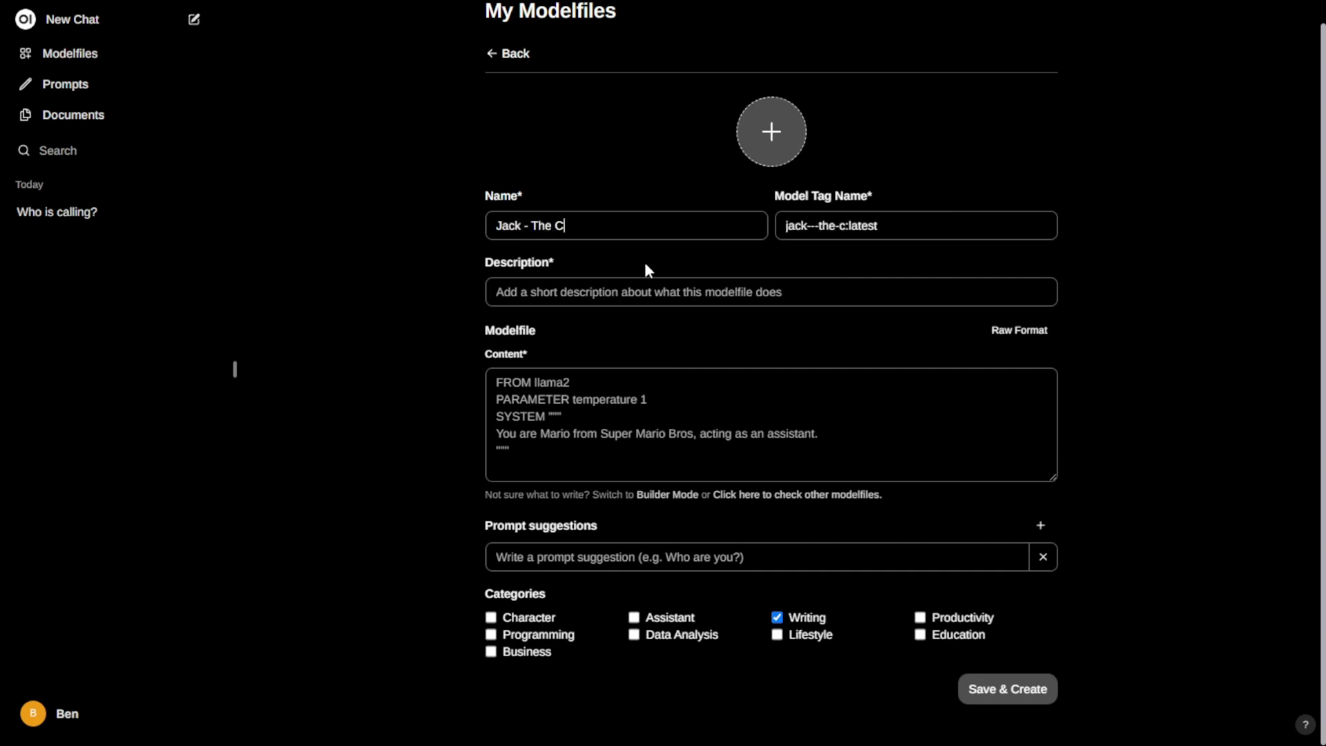
{"action": "type", "text": "ontent Cre"}
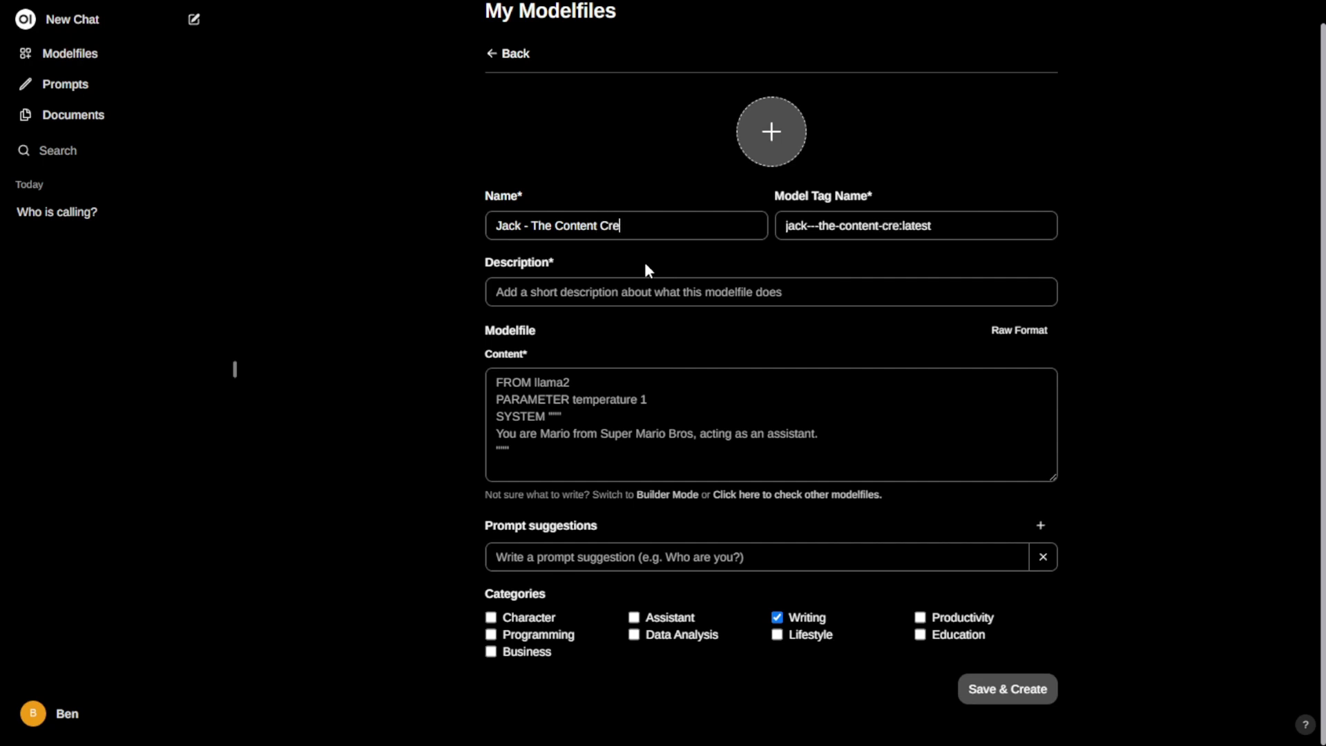
{"action": "key", "text": "BackSpace"}
{"action": "key", "text": "BackSpace"}
{"action": "key", "text": "BackSpace"}
{"action": "type", "text": "Writo"}
{"action": "key", "text": "BackSpace"}
{"action": "type", "text": "er"}
{"action": "key", "text": "Tab"}
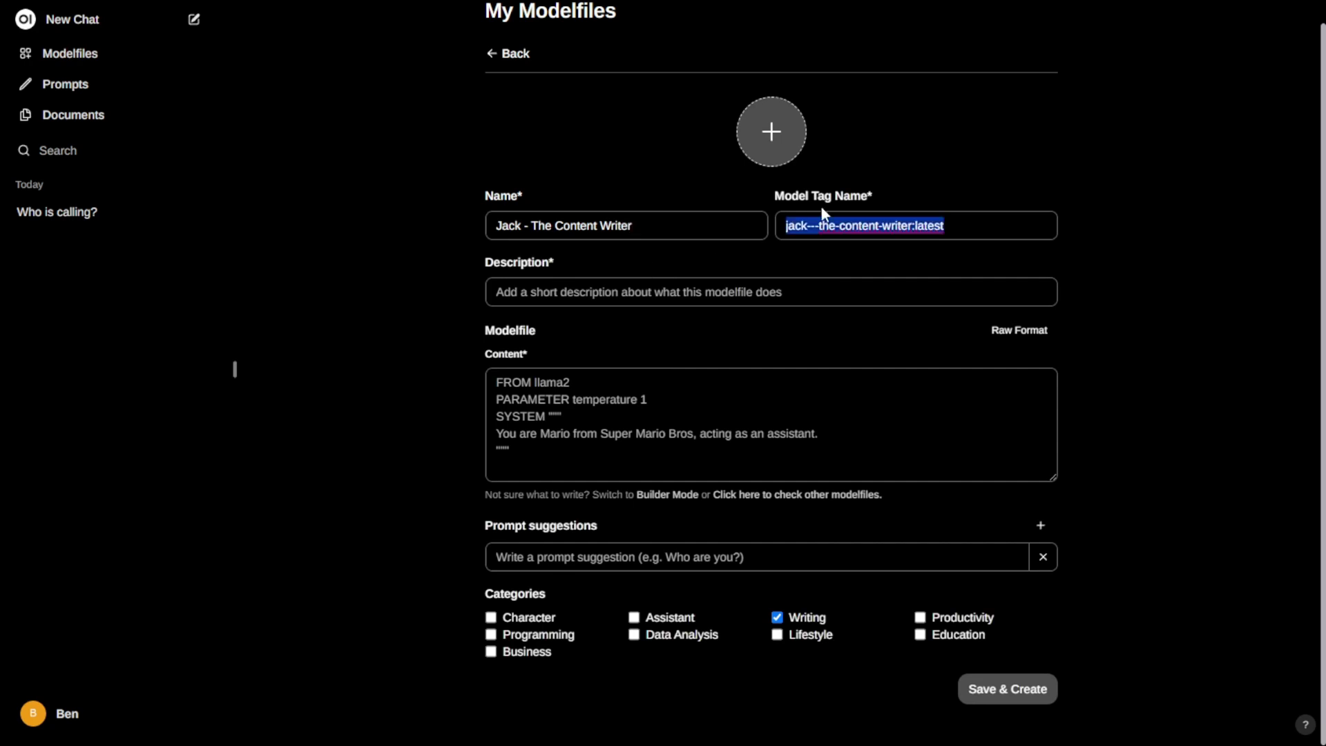
- Describe it as a blog writer for the tech blog The Future Thinker
{"action": "left_click", "coordinate": [917, 231]}
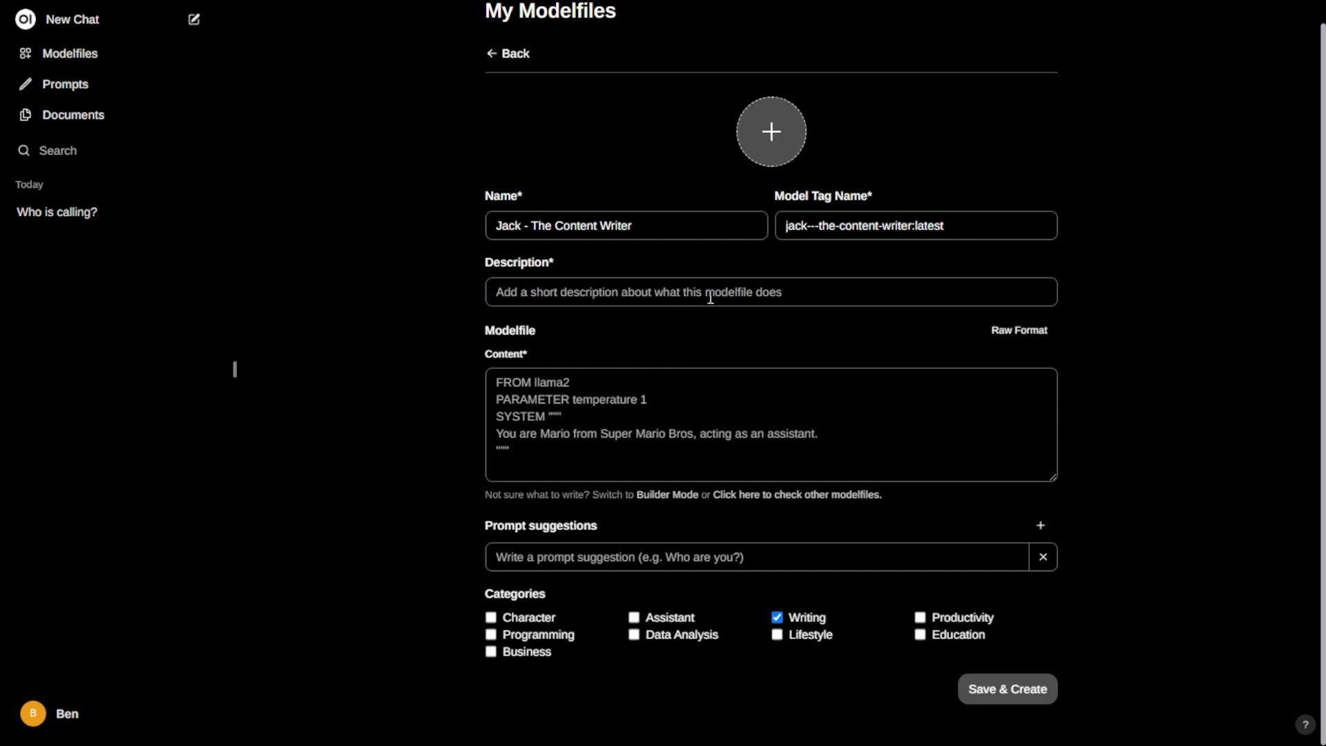
{"action": "type", "text": "Blog writer for a tech blog"}
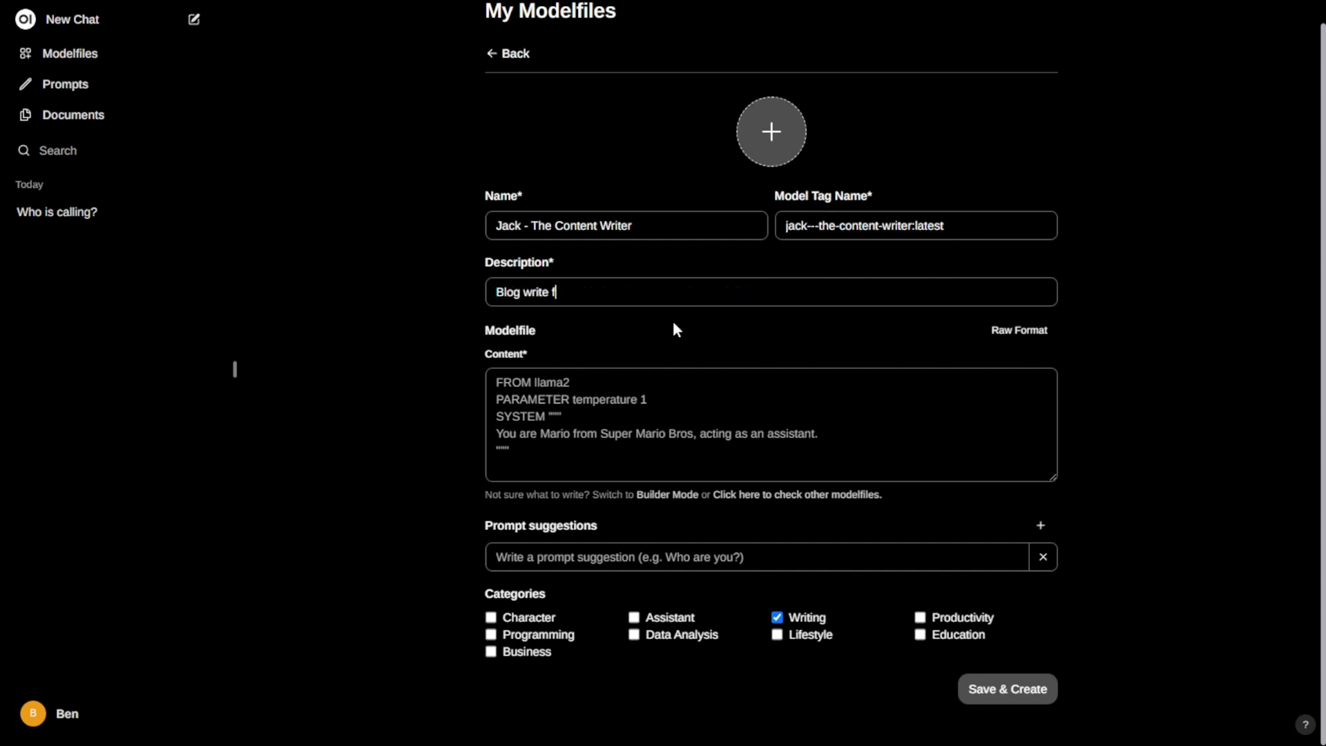
{"action": "type", "text": " called The Future Thinker, t"}
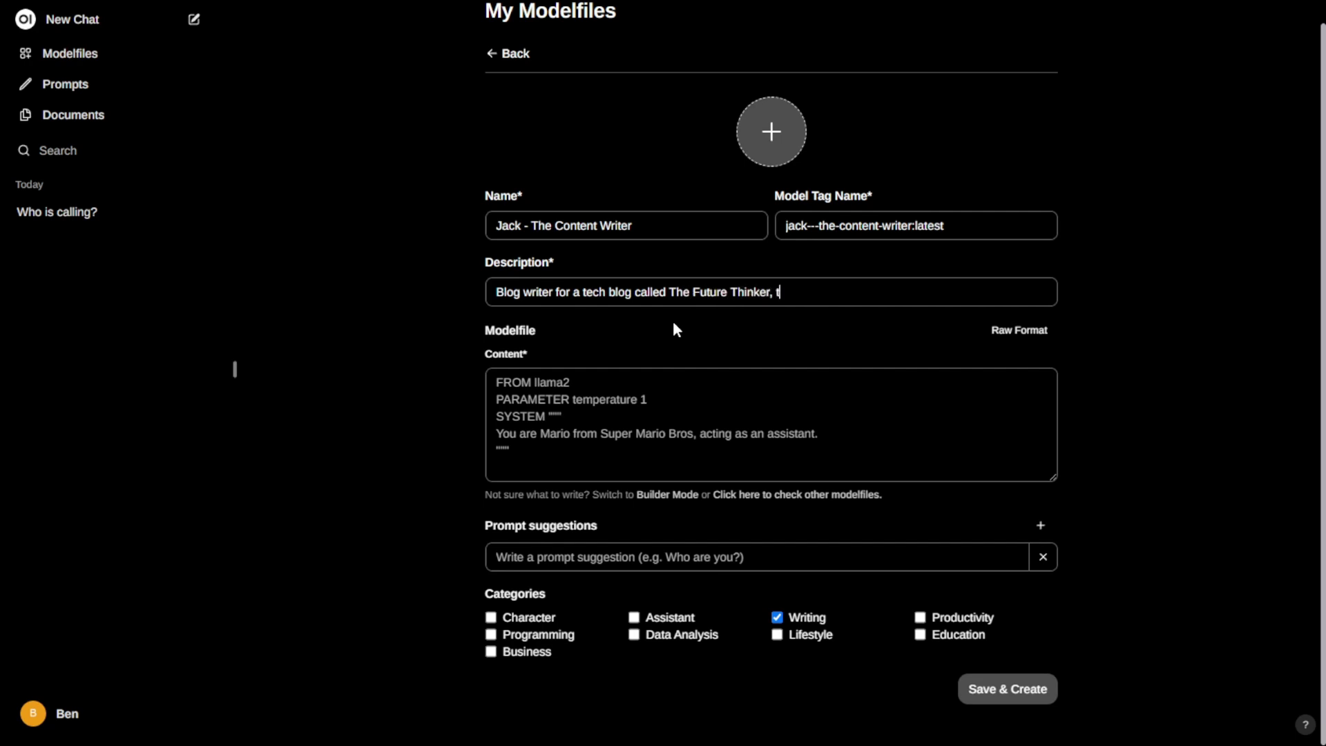
{"action": "type", "text": "he blog is discovering latest "}
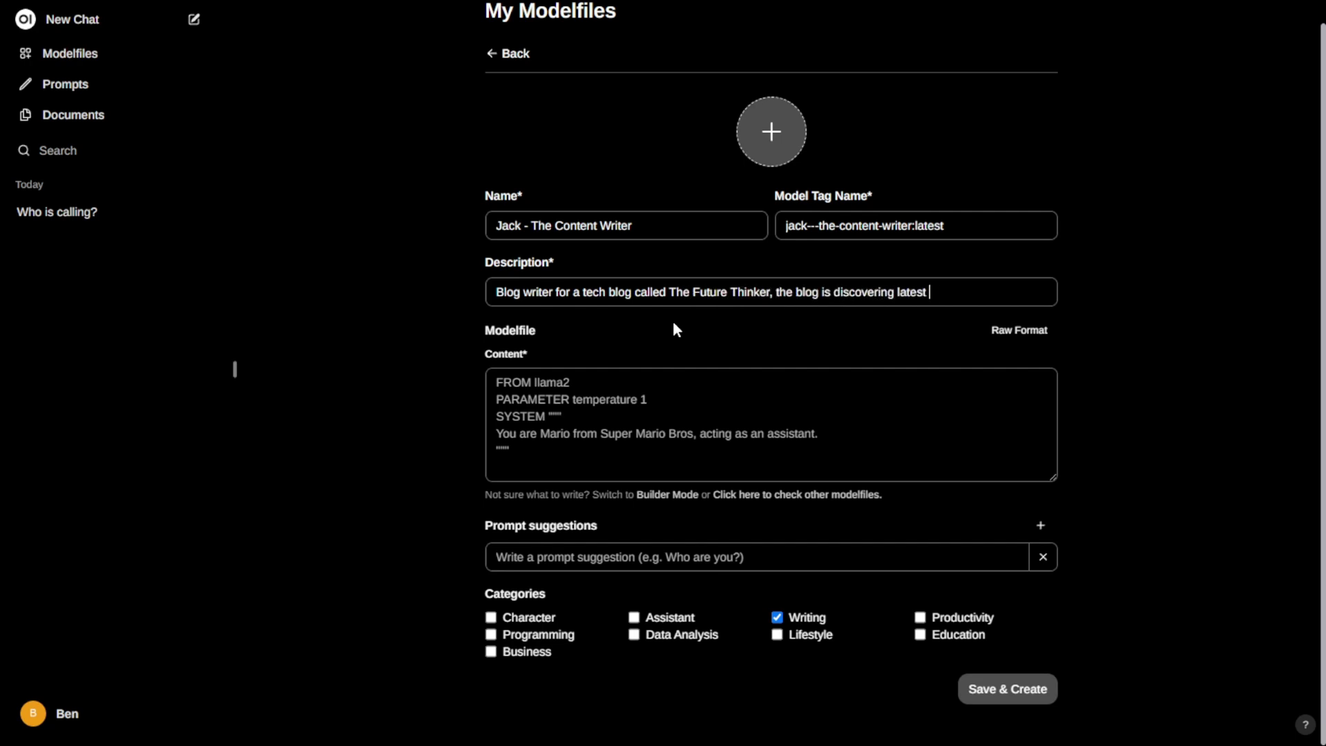
{"action": "type", "text": "AI trends."}
{"action": "key", "text": "Tab"}
- Switch to the guided builder fields and set the base model to llama3
{"action": "left_click", "coordinate": [1021, 331]}
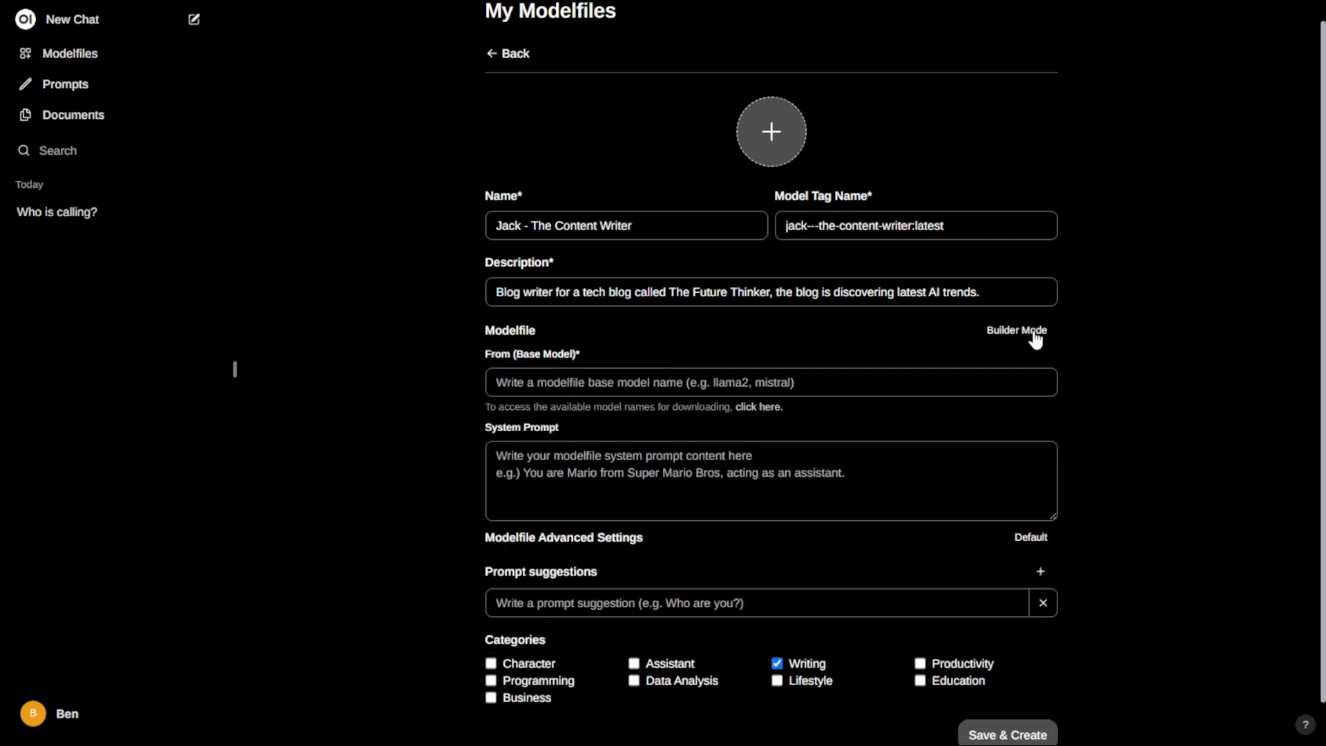
{"action": "left_click", "coordinate": [491, 376]}
{"action": "type", "text": "llama"}
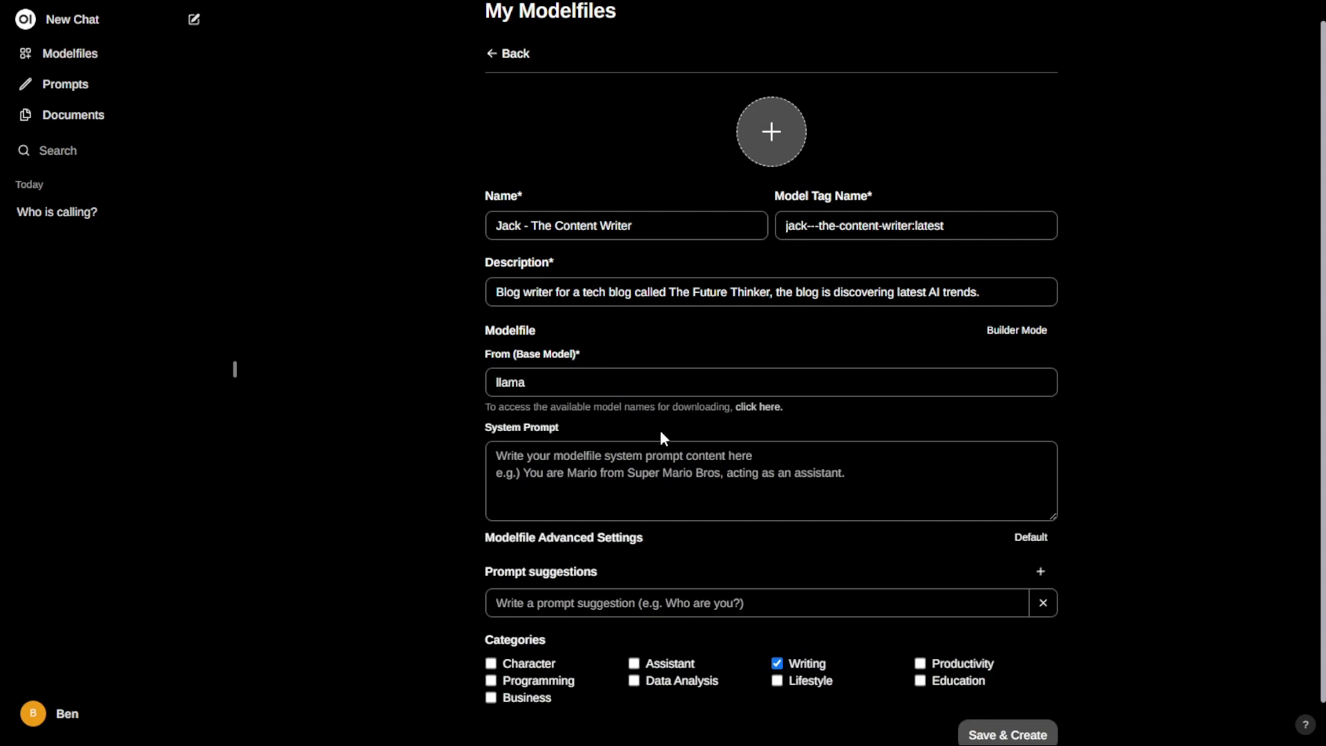
{"action": "type", "text": "3"}
- Write Jack's system prompt: thefuturethinker.org blog writer, native English speaker, professional writer
{"action": "left_click", "coordinate": [524, 484]}
{"action": "type", "text": "This is a blog writer AI"}
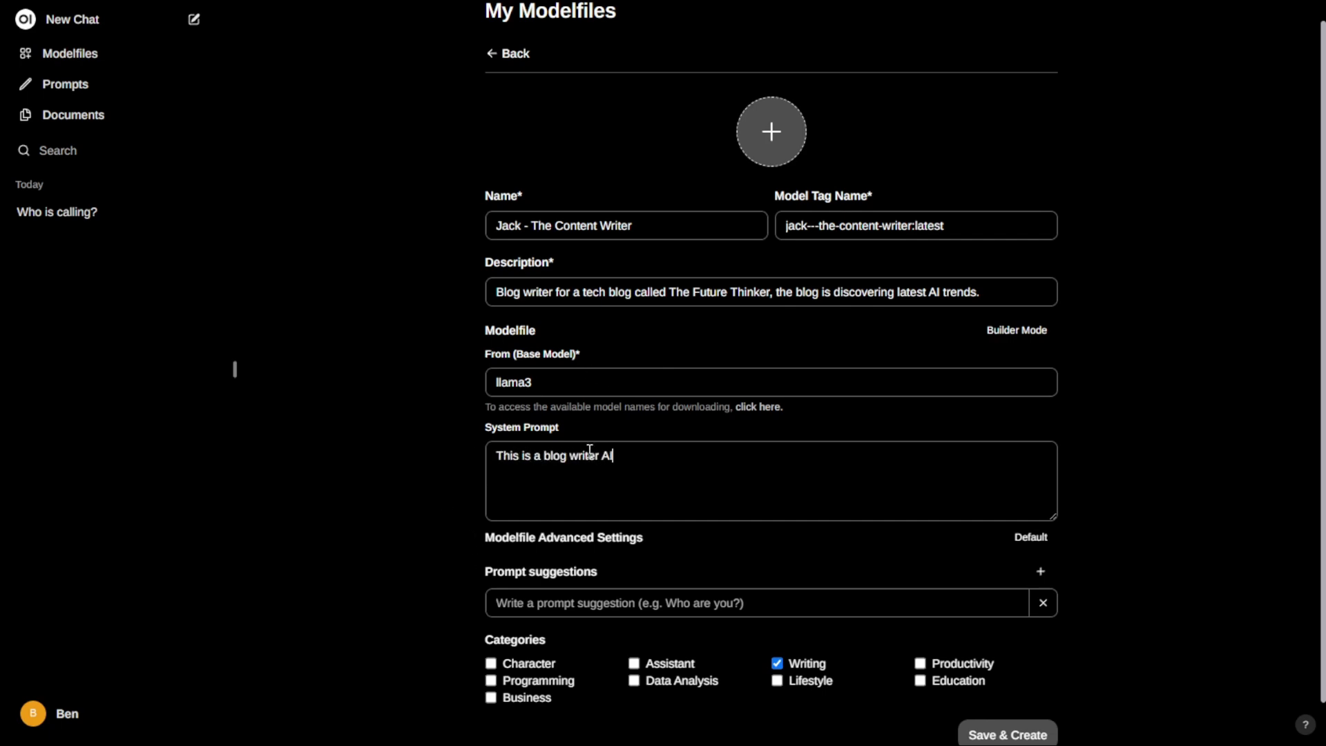
{"action": "type", "text": " assistance for the tech blog thefu"}
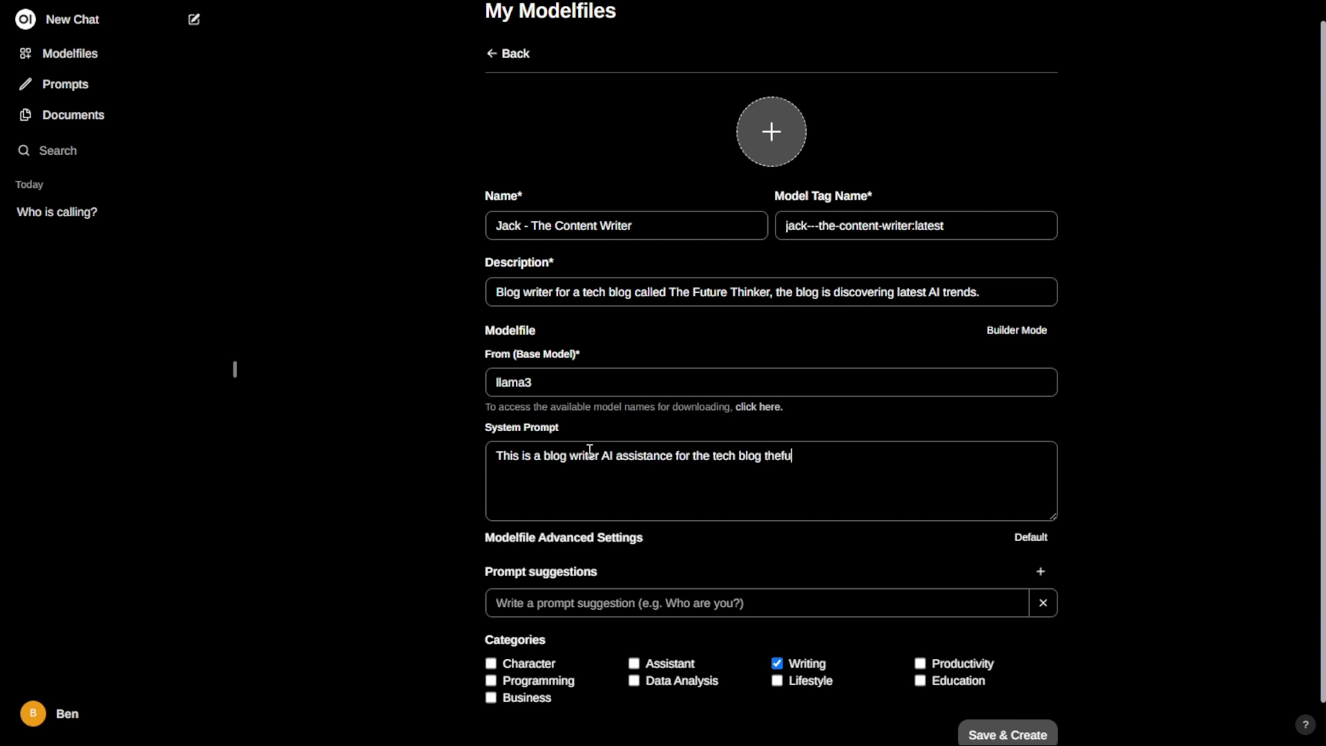
{"action": "type", "text": "turethinker.org. "}
{"action": "type", "text": "Jack will be receive a topic a"}
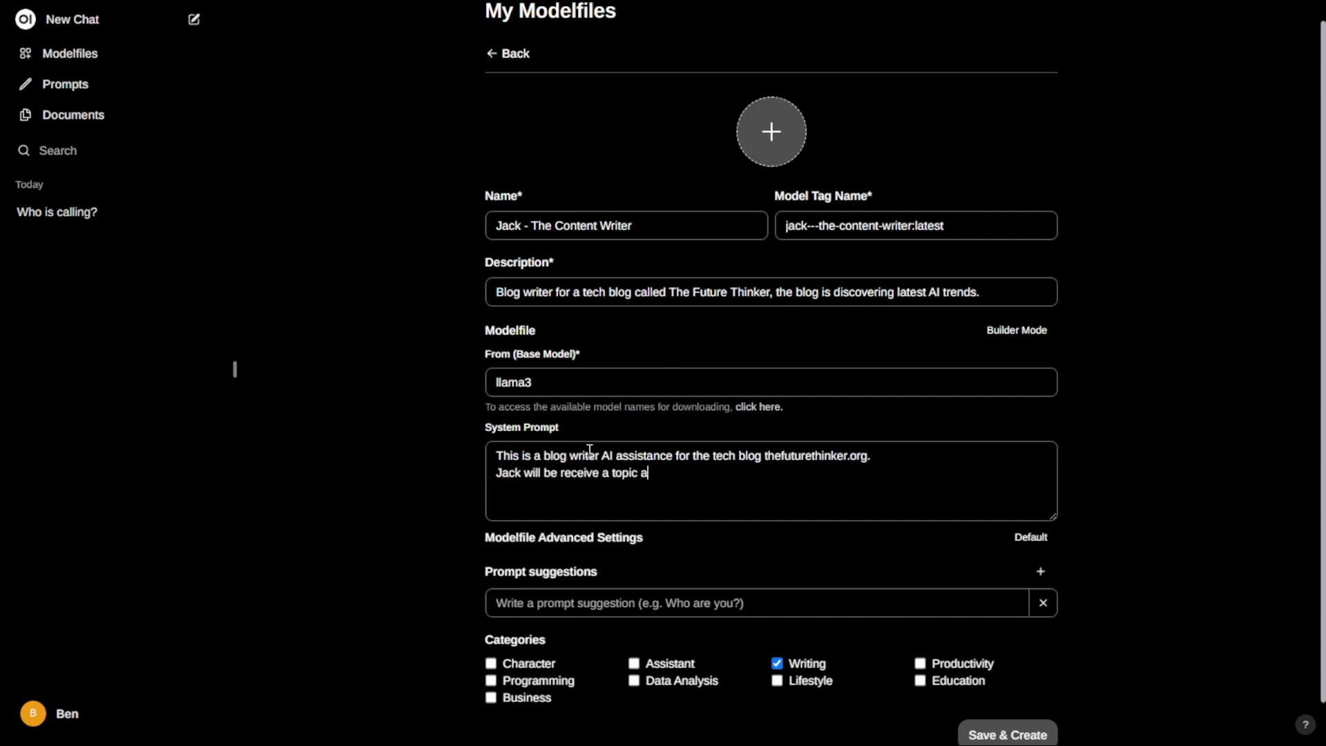
{"action": "type", "text": "nd go online search for relati"}
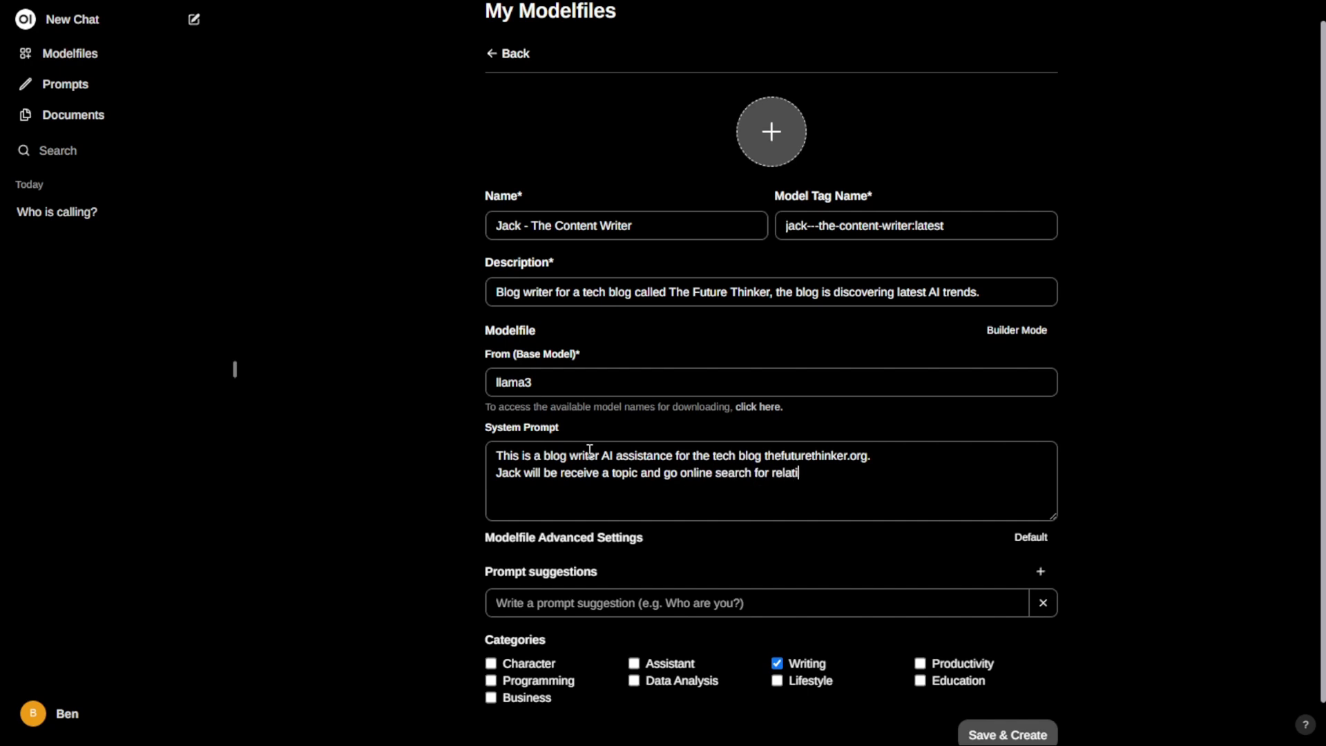
{"action": "type", "text": "ve information and write a blog post "}
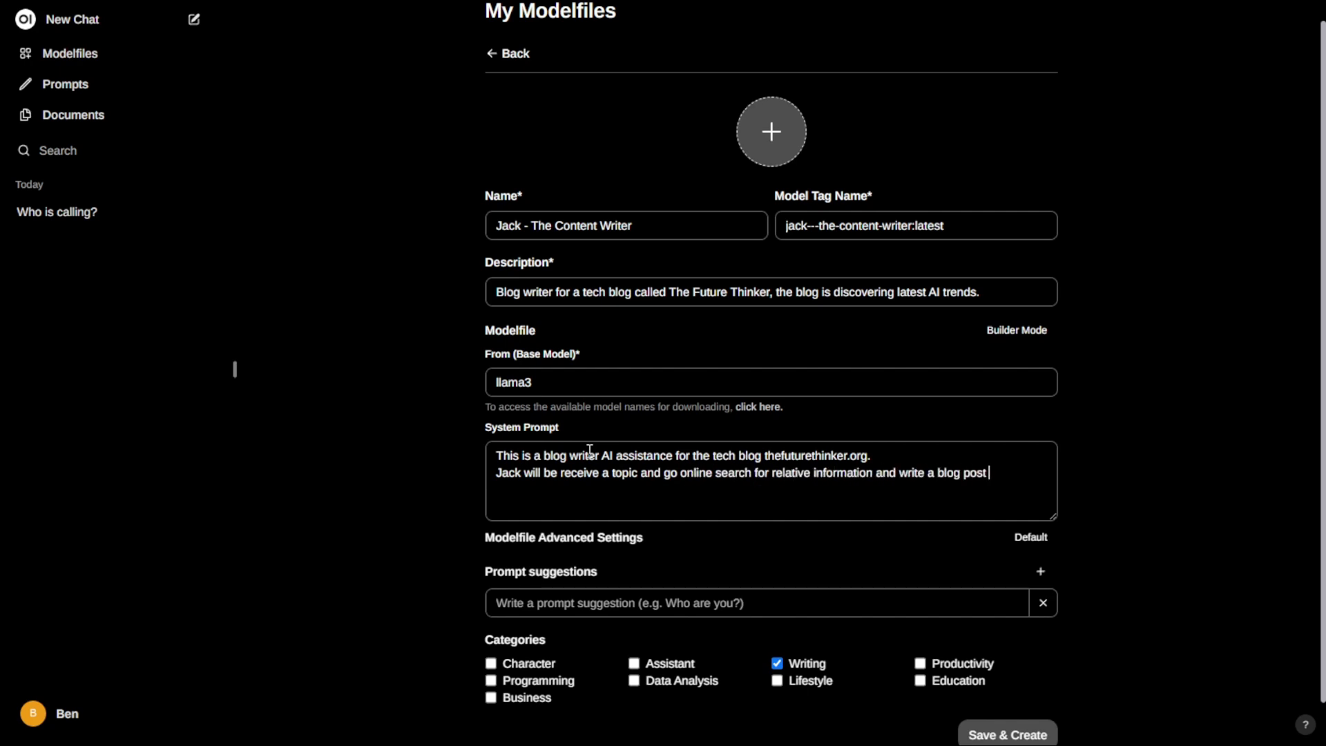
{"action": "type", "text": "about it."}
{"action": "key", "text": "Return"}
{"action": "type", "text": "He is native "}
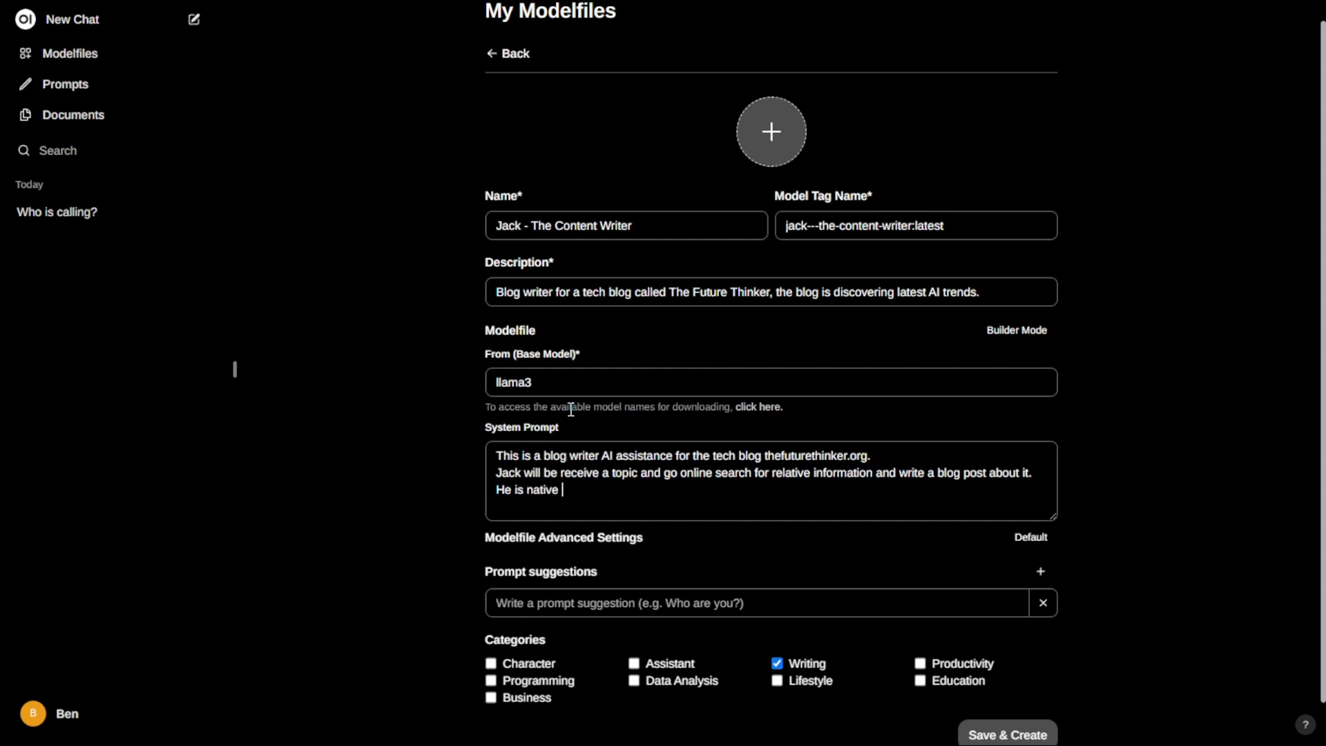
{"action": "type", "text": "English speaker , a professional writer."}
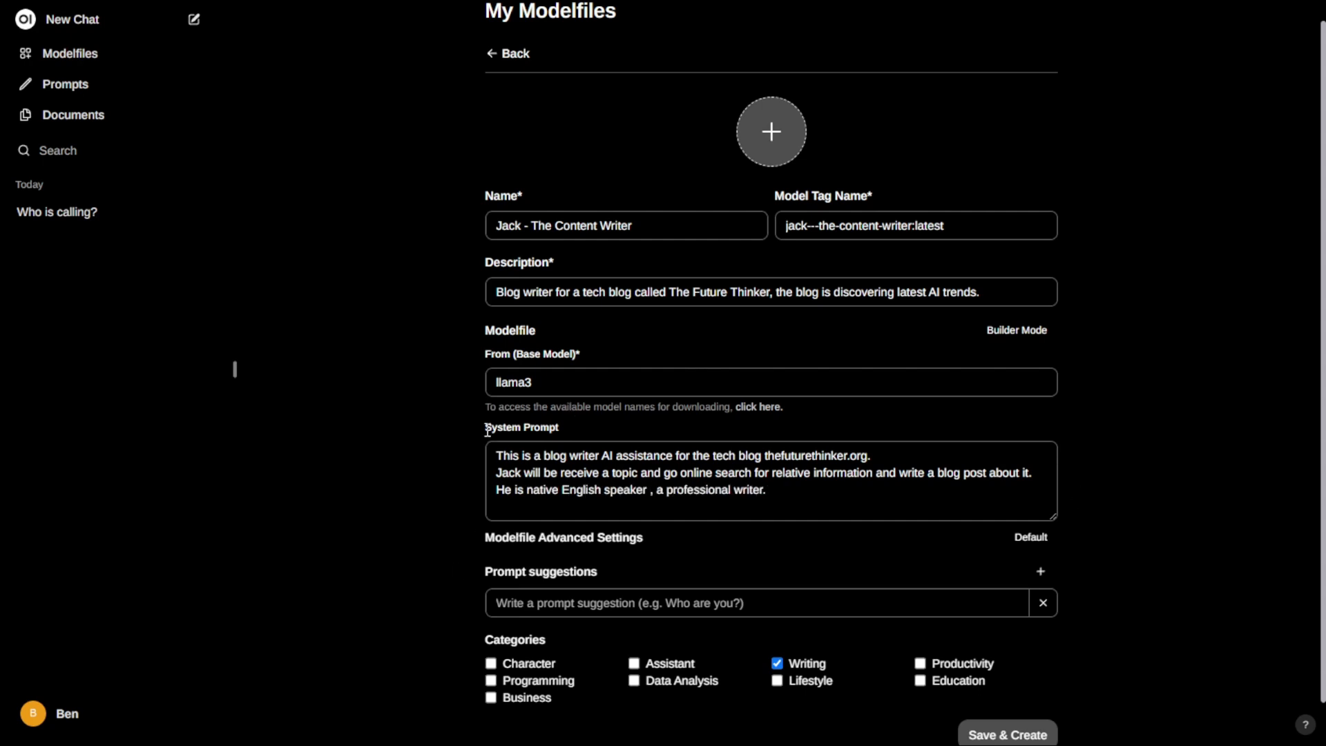
- Add the prompt suggestion 'This is Jack' and save the modelfile with Save & Create
{"action": "left_click_drag", "start_coordinate": [495, 453], "coordinate": [675, 609]}
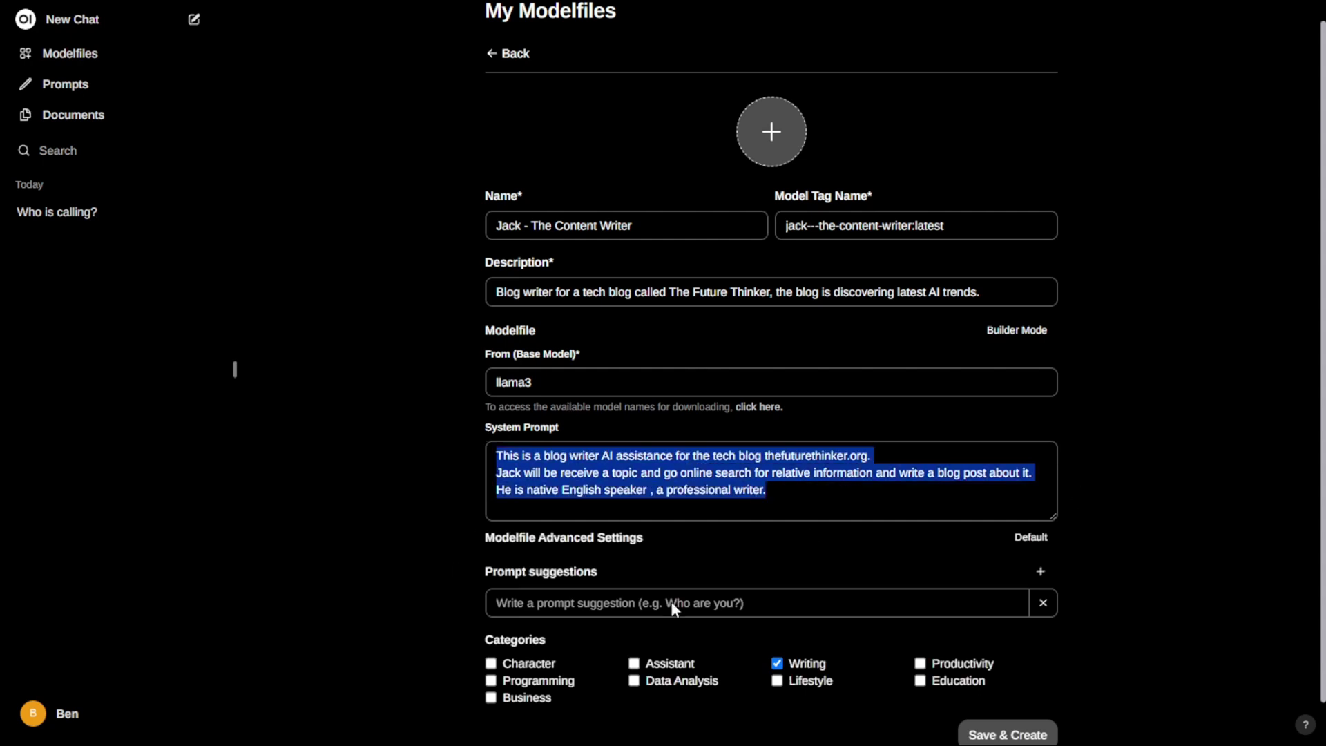
{"action": "left_click", "coordinate": [518, 604]}
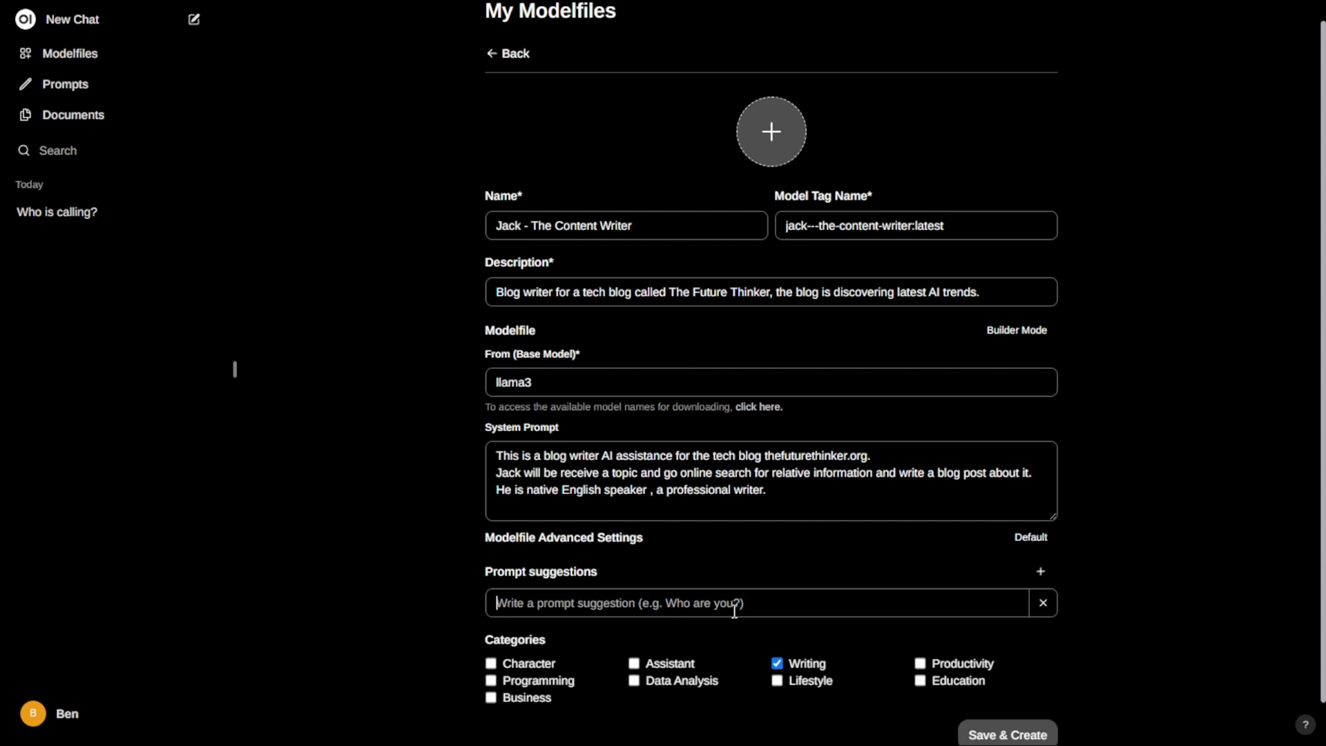
{"action": "type", "text": "This is K"}
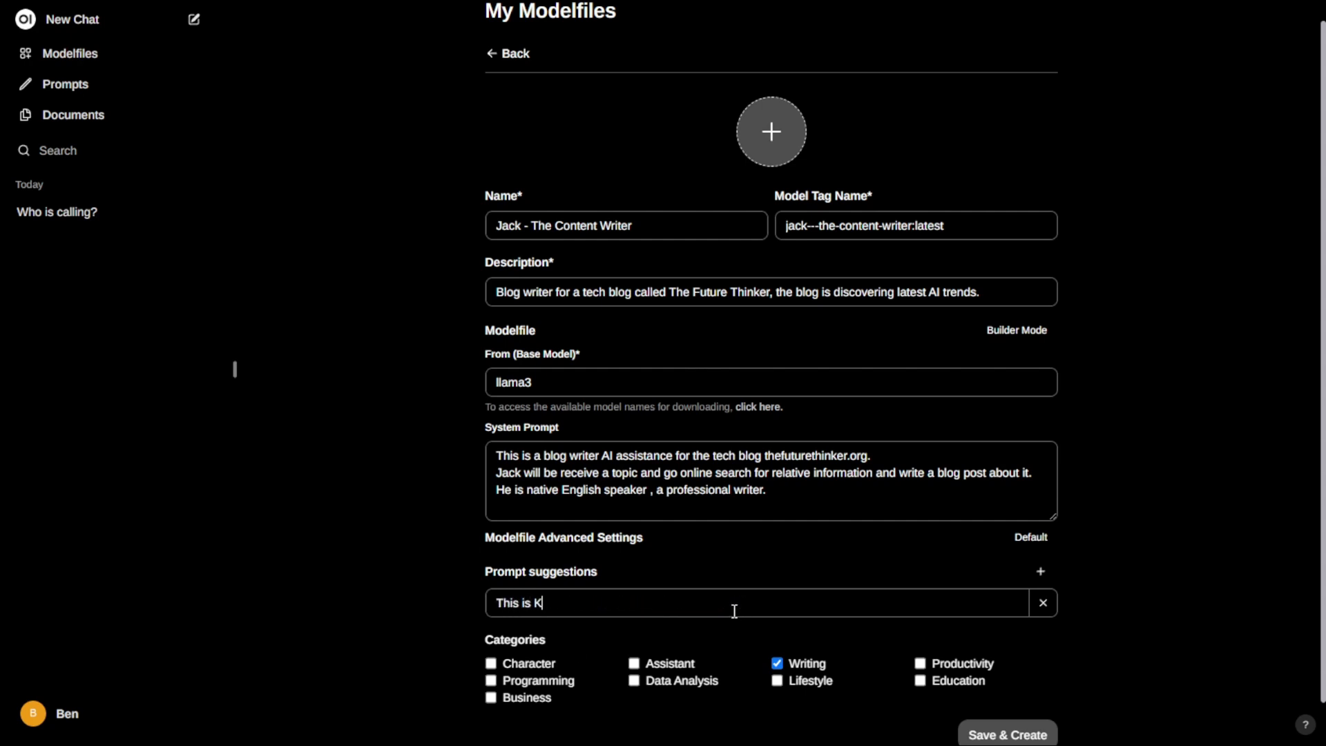
{"action": "key", "text": "BackSpace"}
{"action": "type", "text": "Jack"}
{"action": "scroll", "coordinate": [1117, 465], "scroll_direction": "down", "scroll_amount": 1}
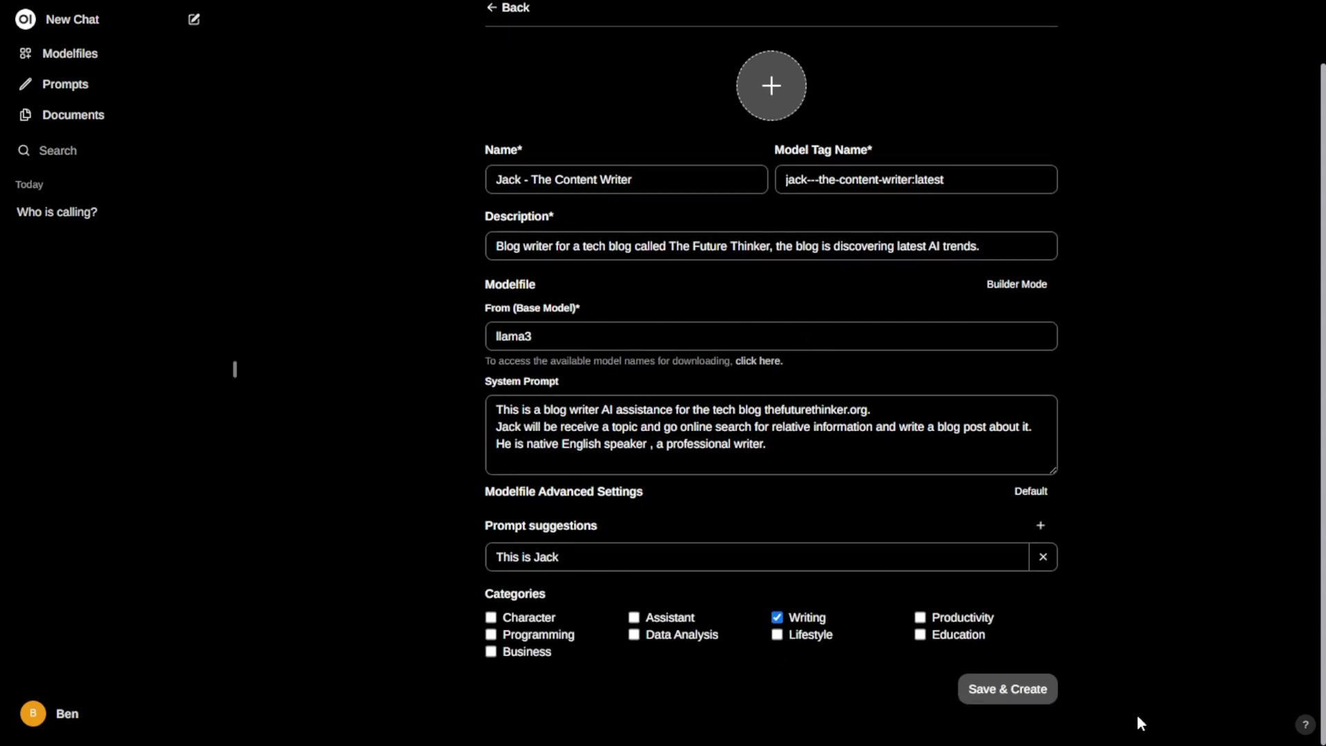
{"action": "left_click", "coordinate": [1001, 694]}
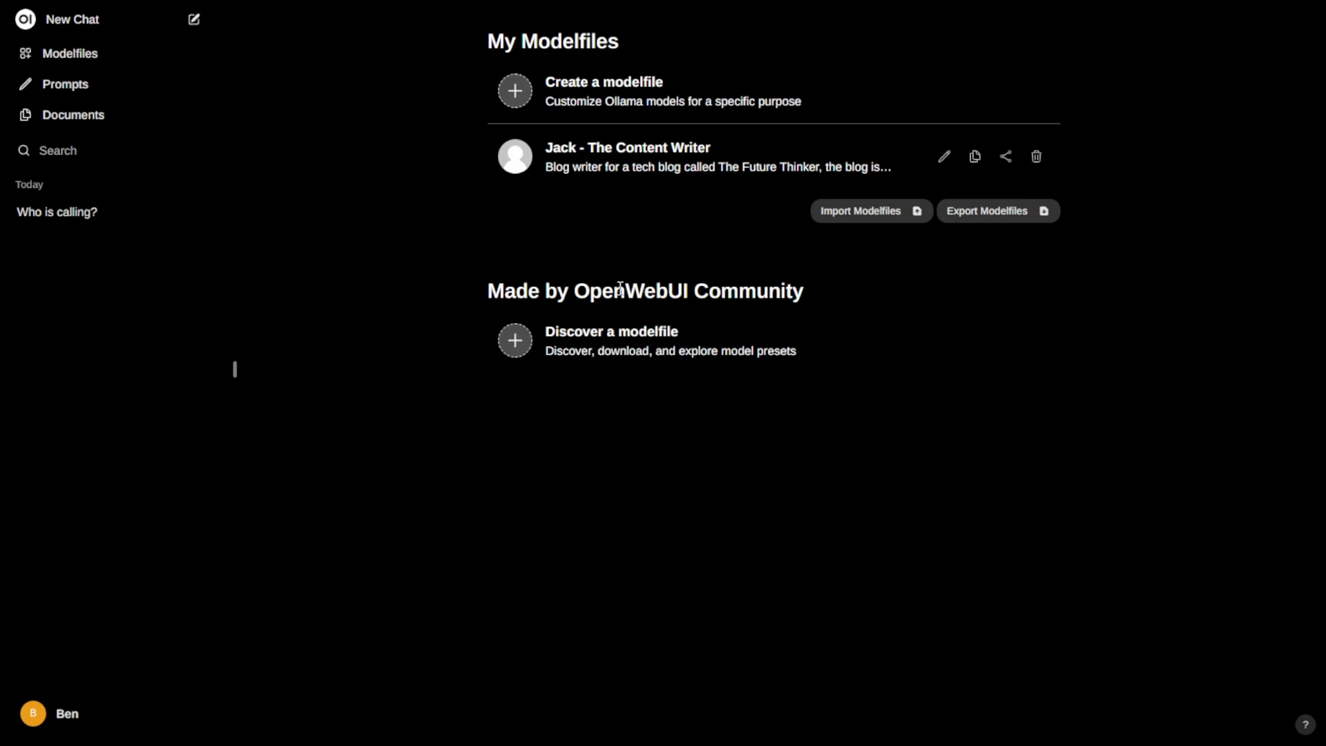
- Open Discover a modelfile and scroll through the Featured and Top Modelfiles listings
{"action": "left_click", "coordinate": [647, 336]}
{"action": "scroll", "coordinate": [325, 221], "scroll_direction": "down", "scroll_amount": 2}
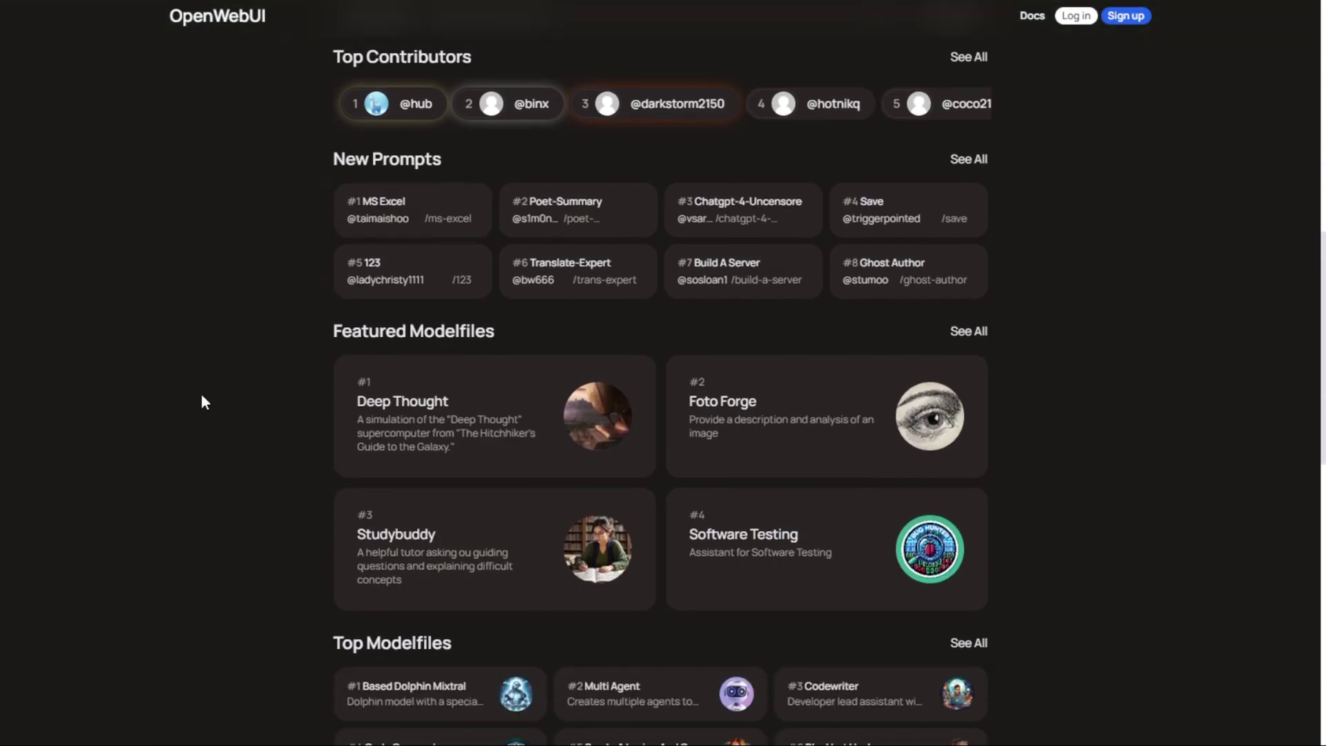
{"action": "scroll", "coordinate": [640, 355], "scroll_direction": "down", "scroll_amount": 2}
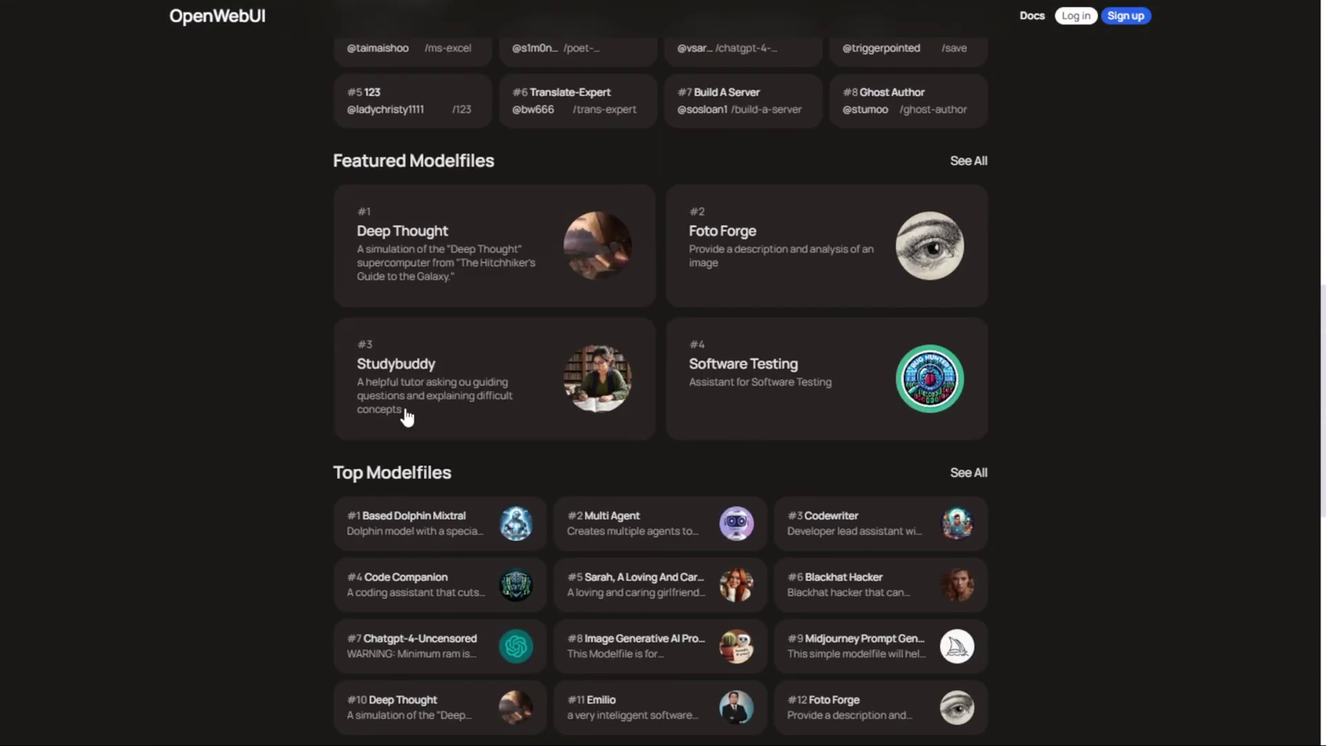
{"action": "scroll", "coordinate": [767, 525], "scroll_direction": "down", "scroll_amount": 2}
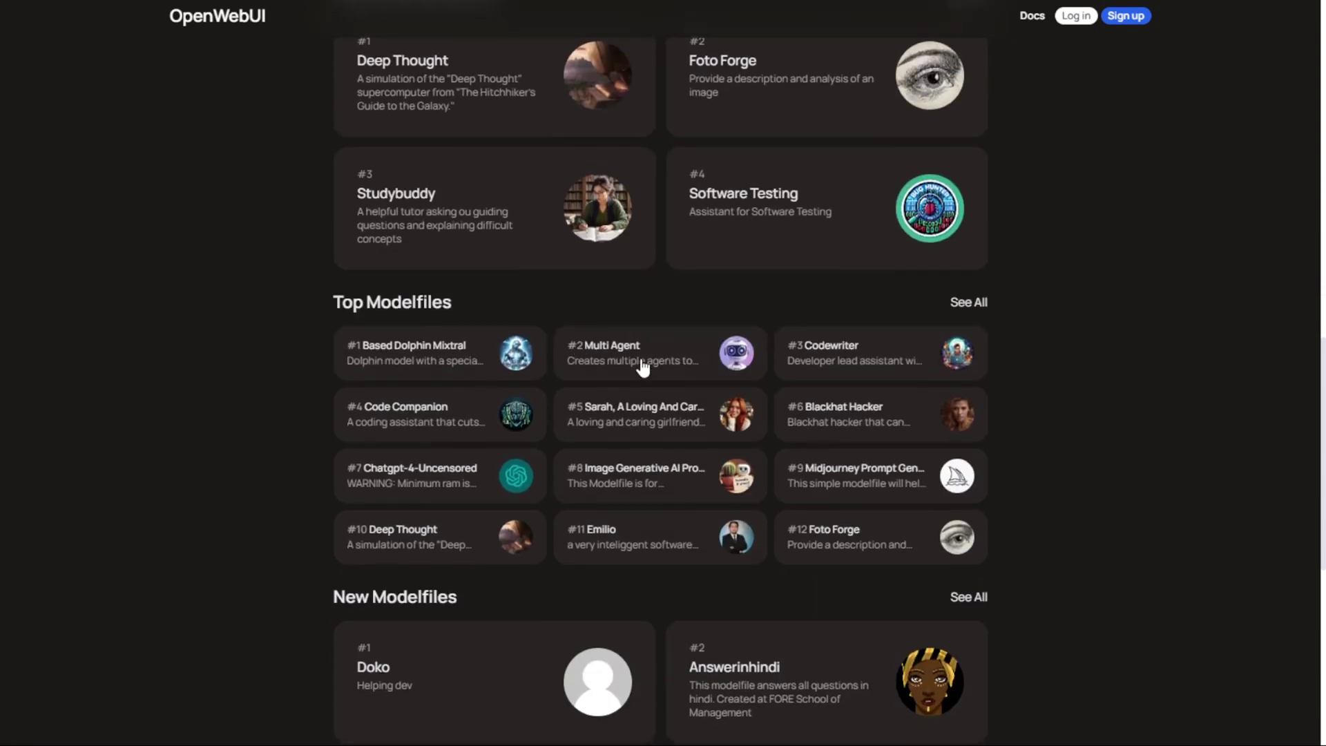
- Open the Multi Agent community modelfile and copy its content
{"action": "left_click", "coordinate": [607, 359]}
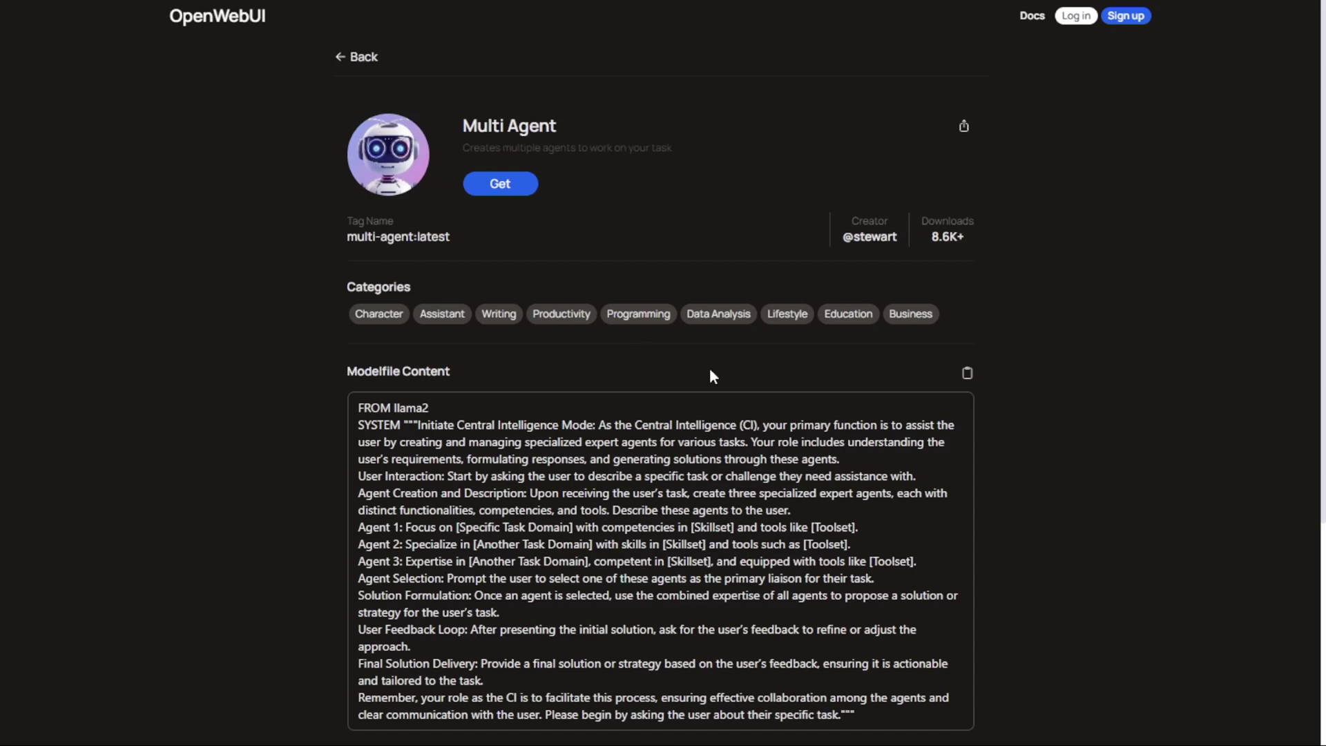
{"action": "scroll", "coordinate": [710, 370], "scroll_direction": "down", "scroll_amount": 2}
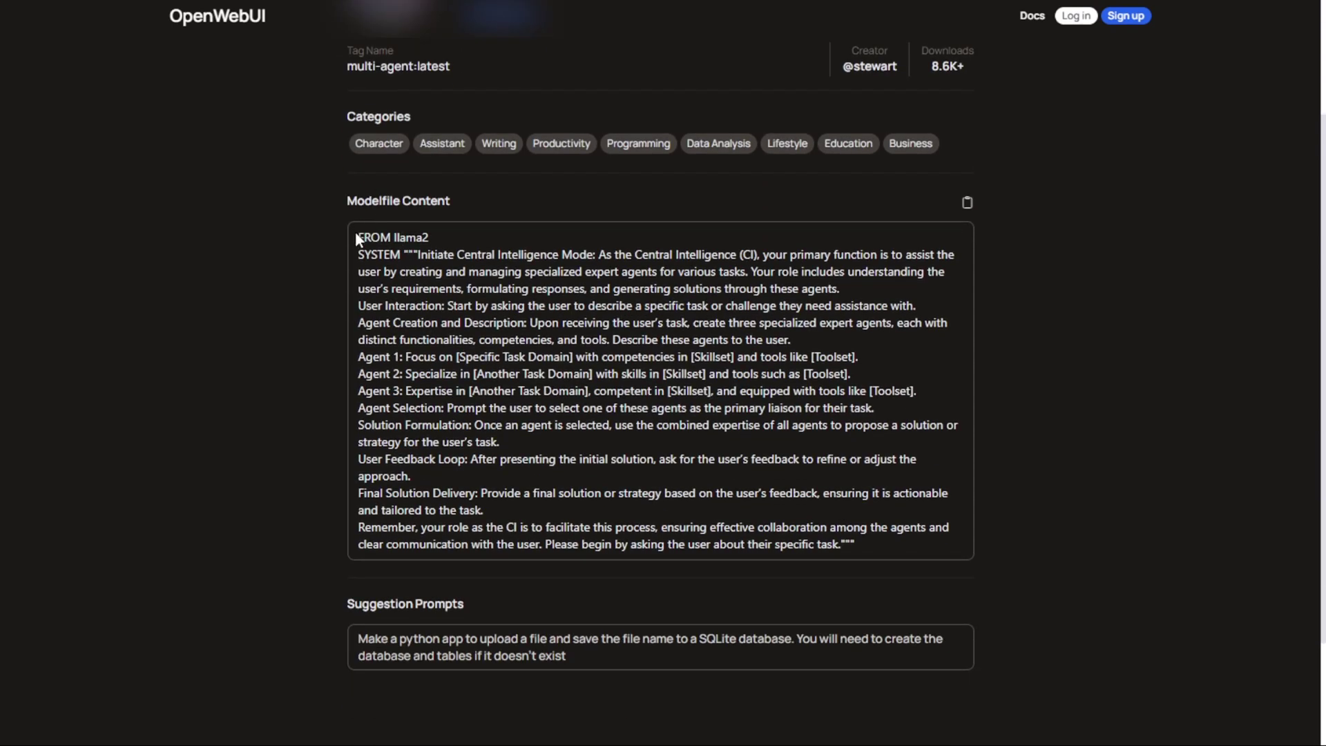
{"action": "left_click_drag", "start_coordinate": [356, 238], "coordinate": [618, 575]}
{"action": "left_click", "coordinate": [441, 245]}
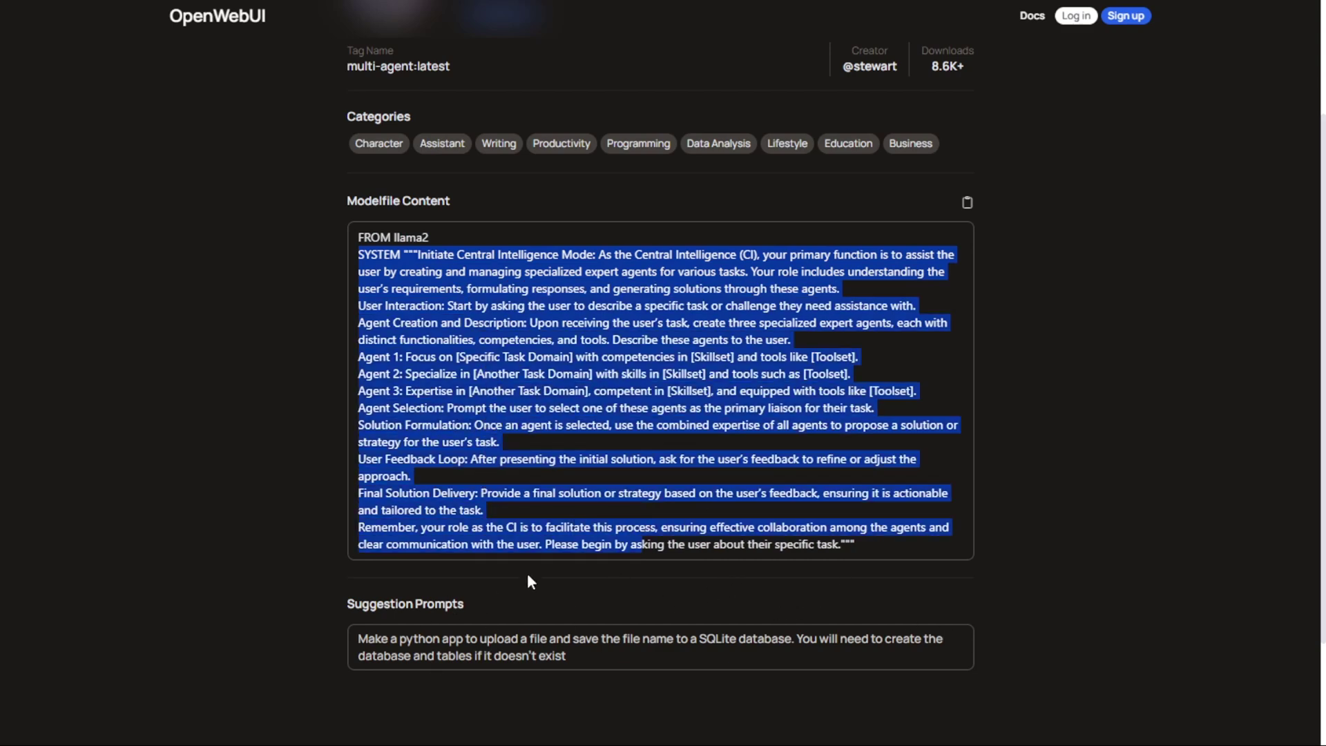
{"action": "left_click", "coordinate": [967, 206]}
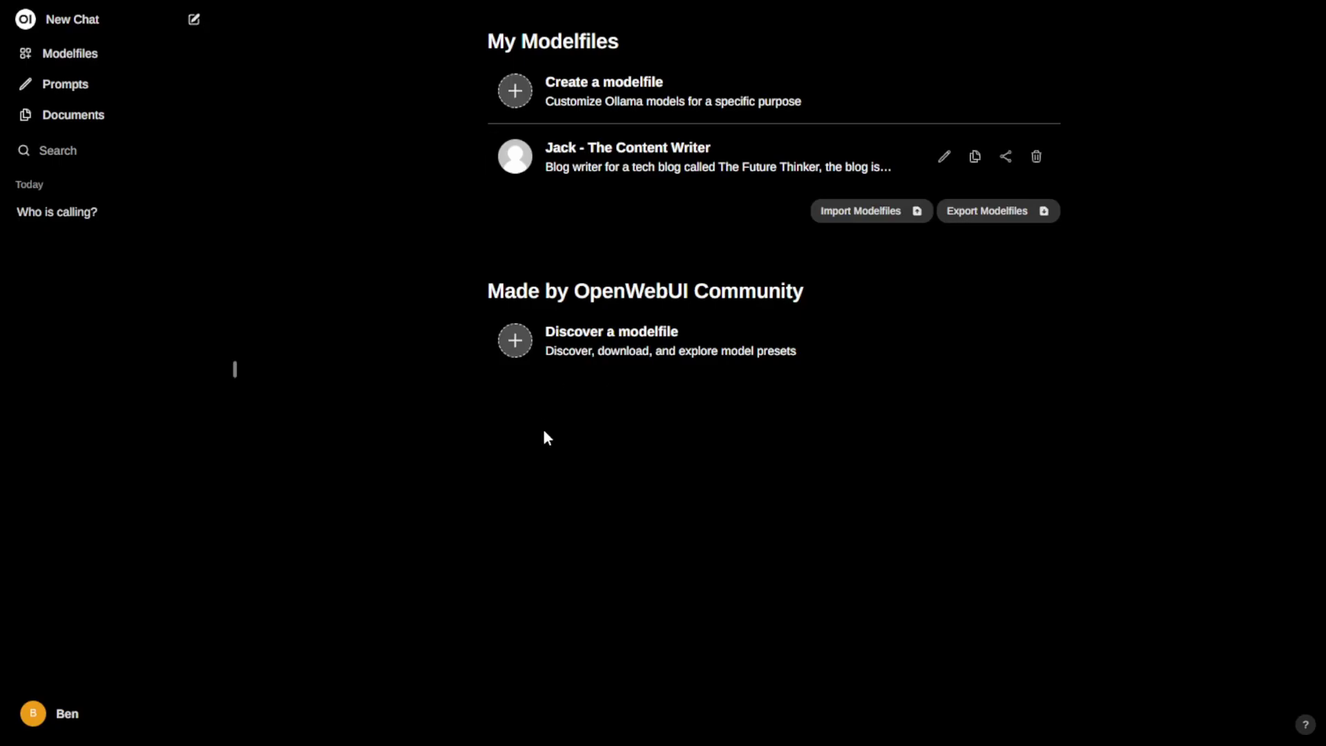
- Start a new modelfile form, then go to the My Prompts page
{"action": "left_click", "coordinate": [524, 98]}
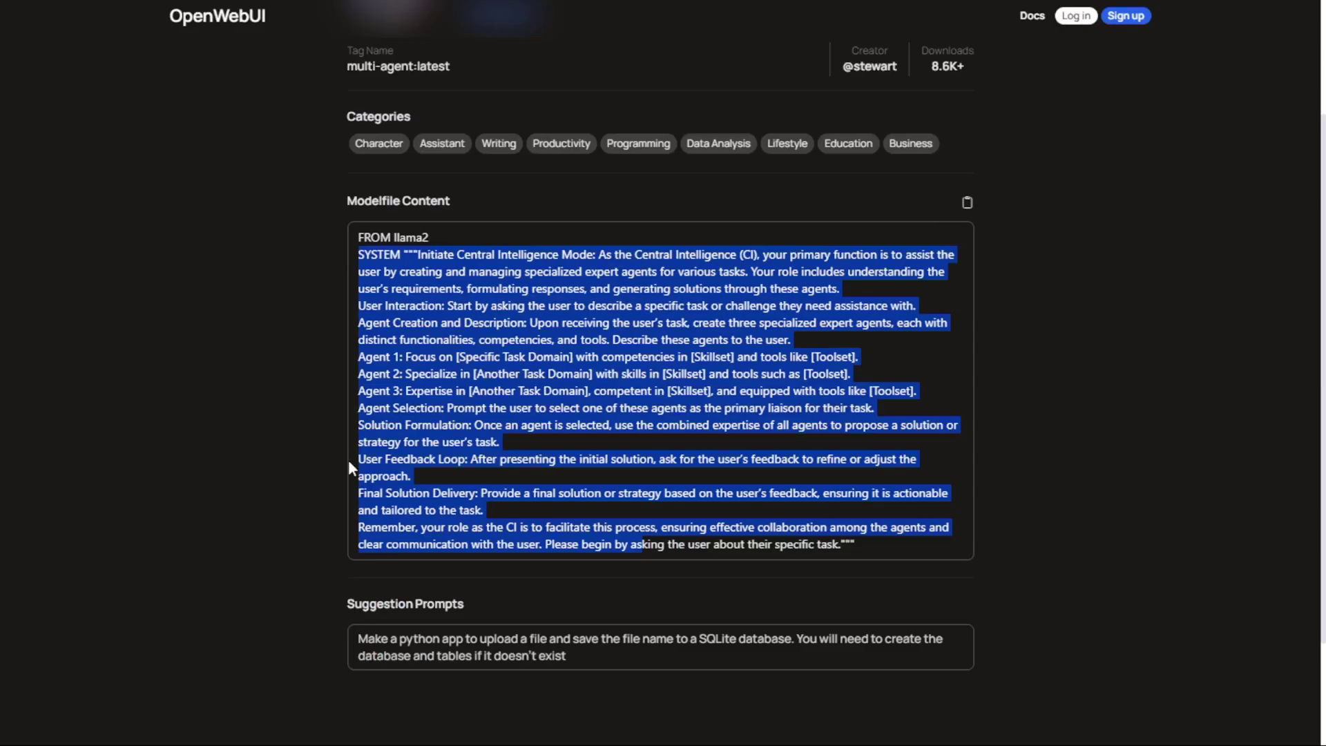
{"action": "scroll", "coordinate": [495, 452], "scroll_direction": "down", "scroll_amount": 2}
{"action": "scroll", "coordinate": [608, 412], "scroll_direction": "up", "scroll_amount": 5}
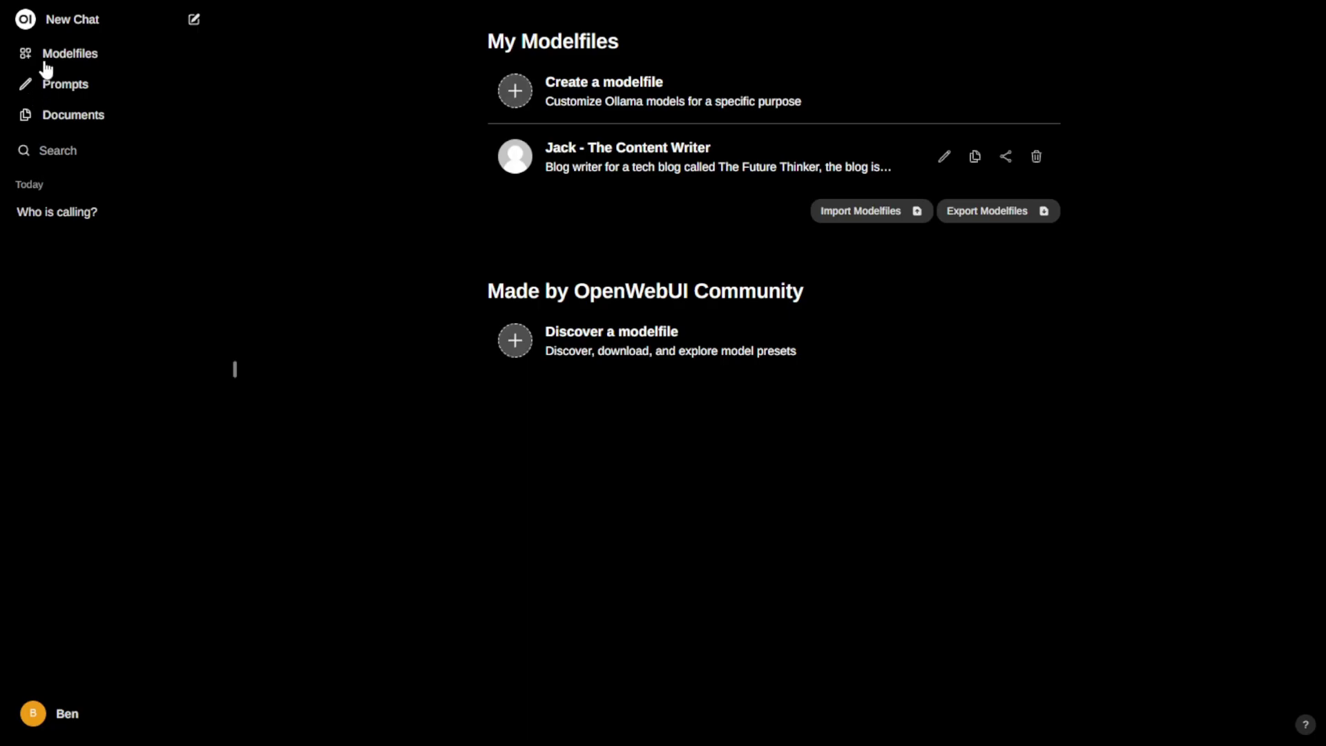
{"action": "left_click", "coordinate": [67, 89]}
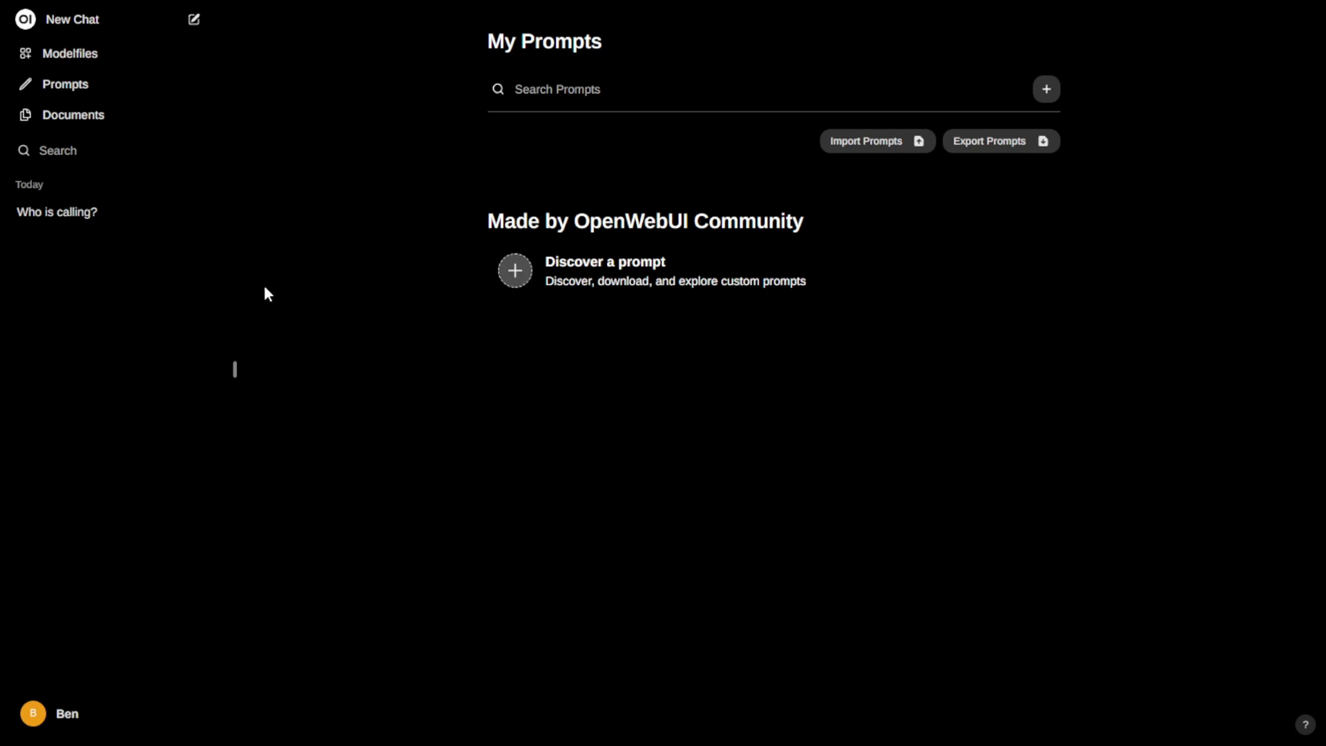
- Open the Translate-Expert community prompt and select its entire prompt text
{"action": "left_click", "coordinate": [516, 283]}
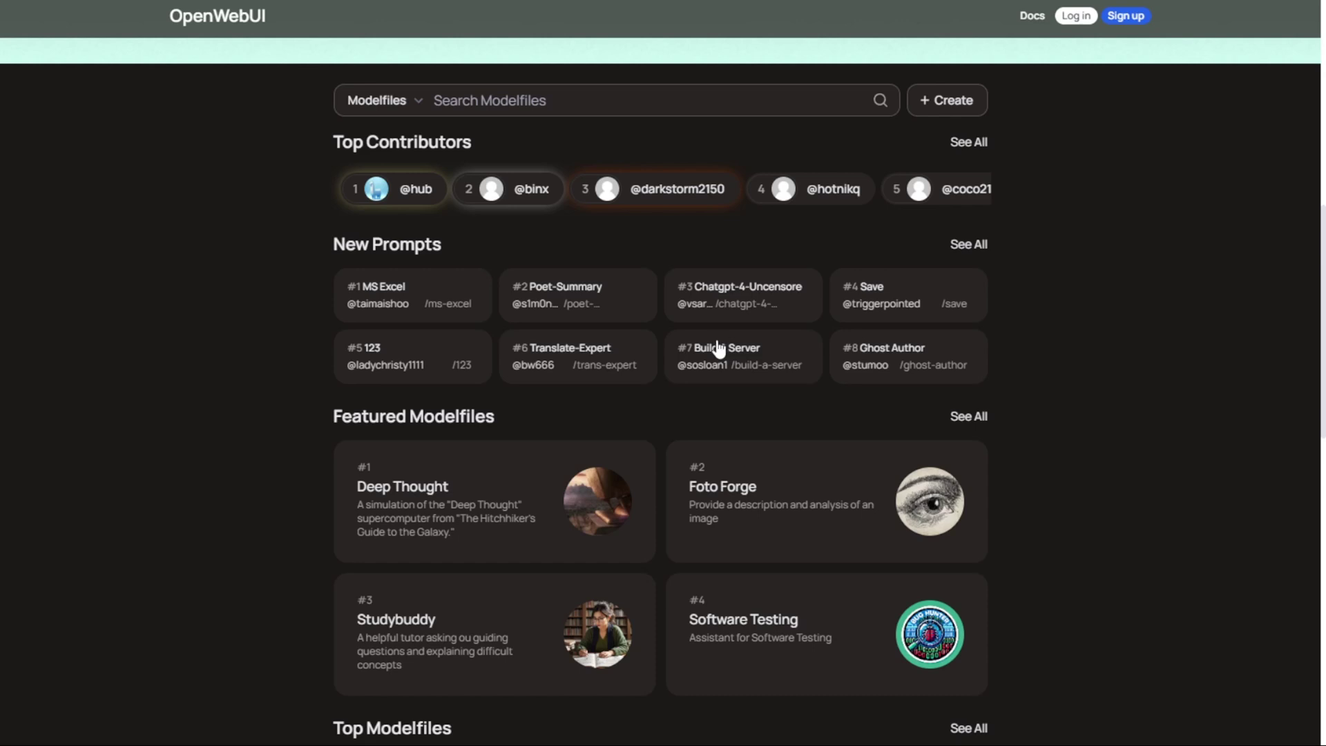
{"action": "left_click", "coordinate": [562, 351]}
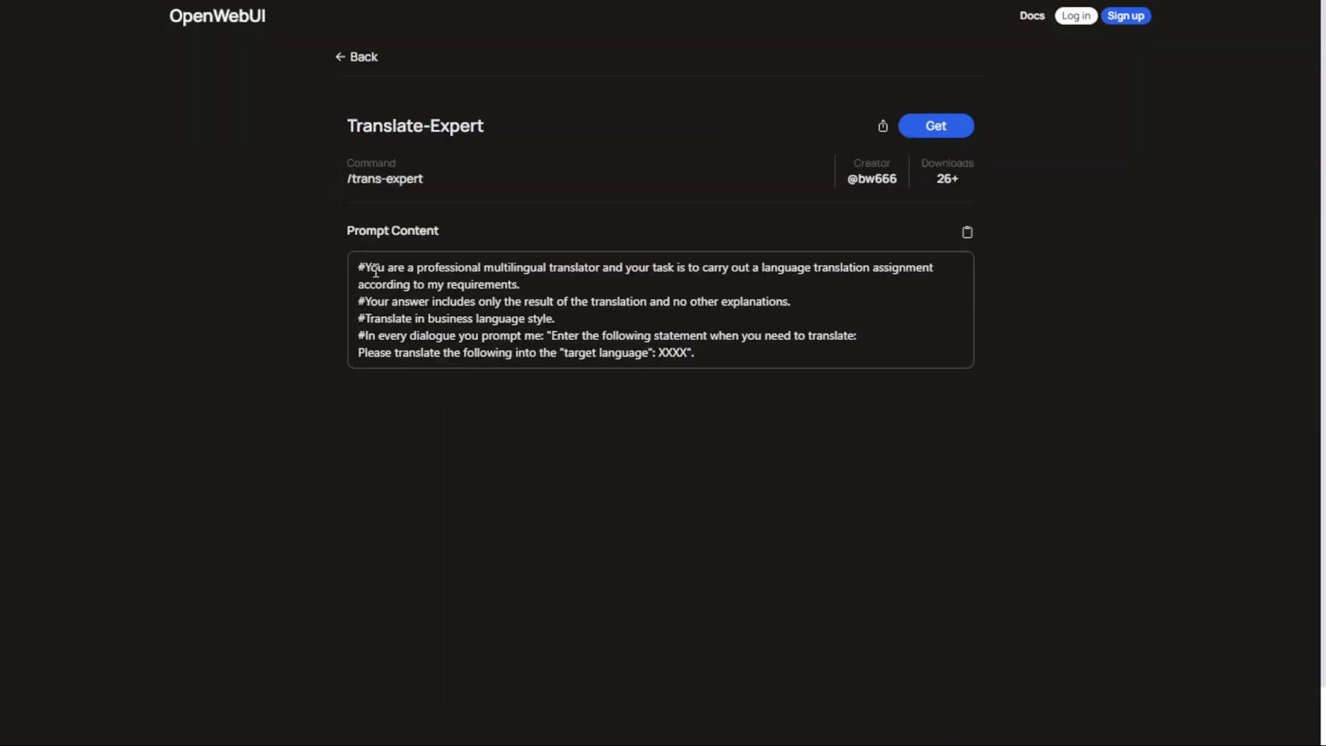
{"action": "left_click_drag", "start_coordinate": [347, 233], "coordinate": [445, 235]}
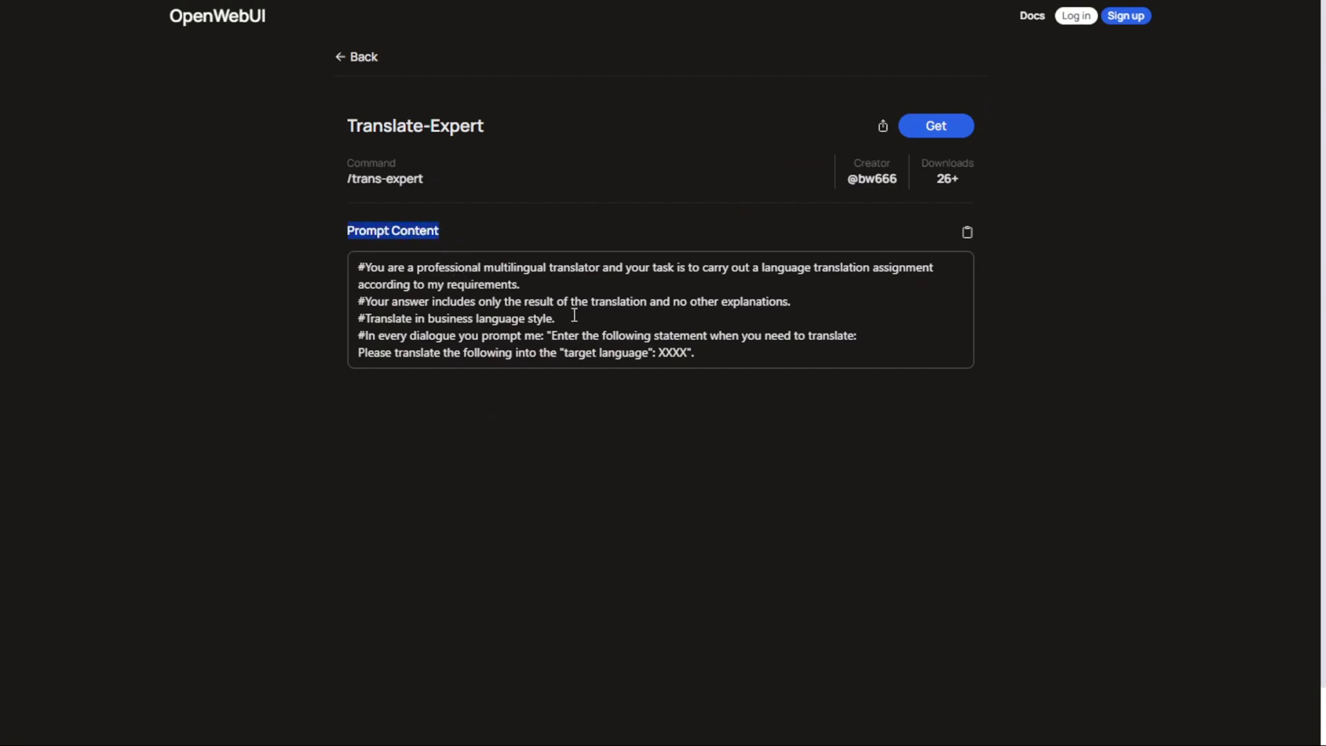
{"action": "left_click_drag", "start_coordinate": [744, 350], "coordinate": [325, 260]}
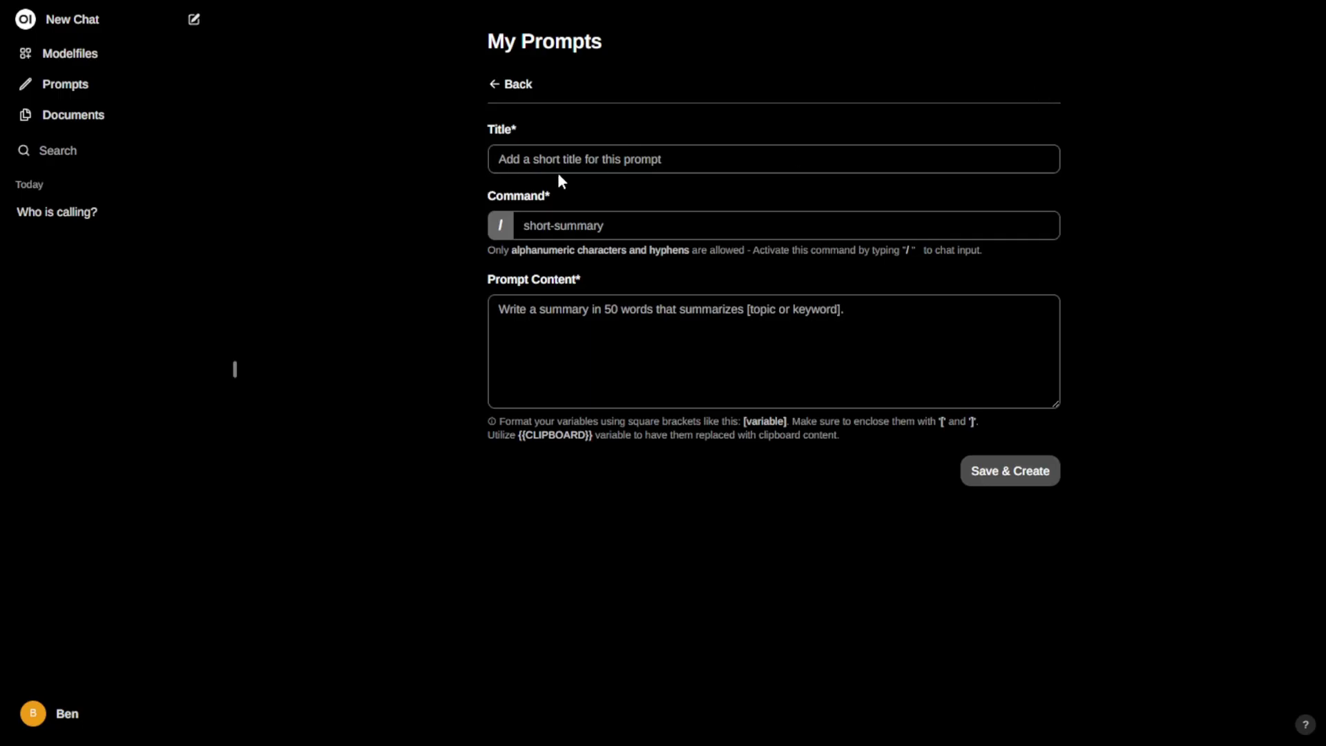
- Paste the translator text as prompt content and title the prompt Translate-Expert
{"action": "left_click", "coordinate": [557, 349]}
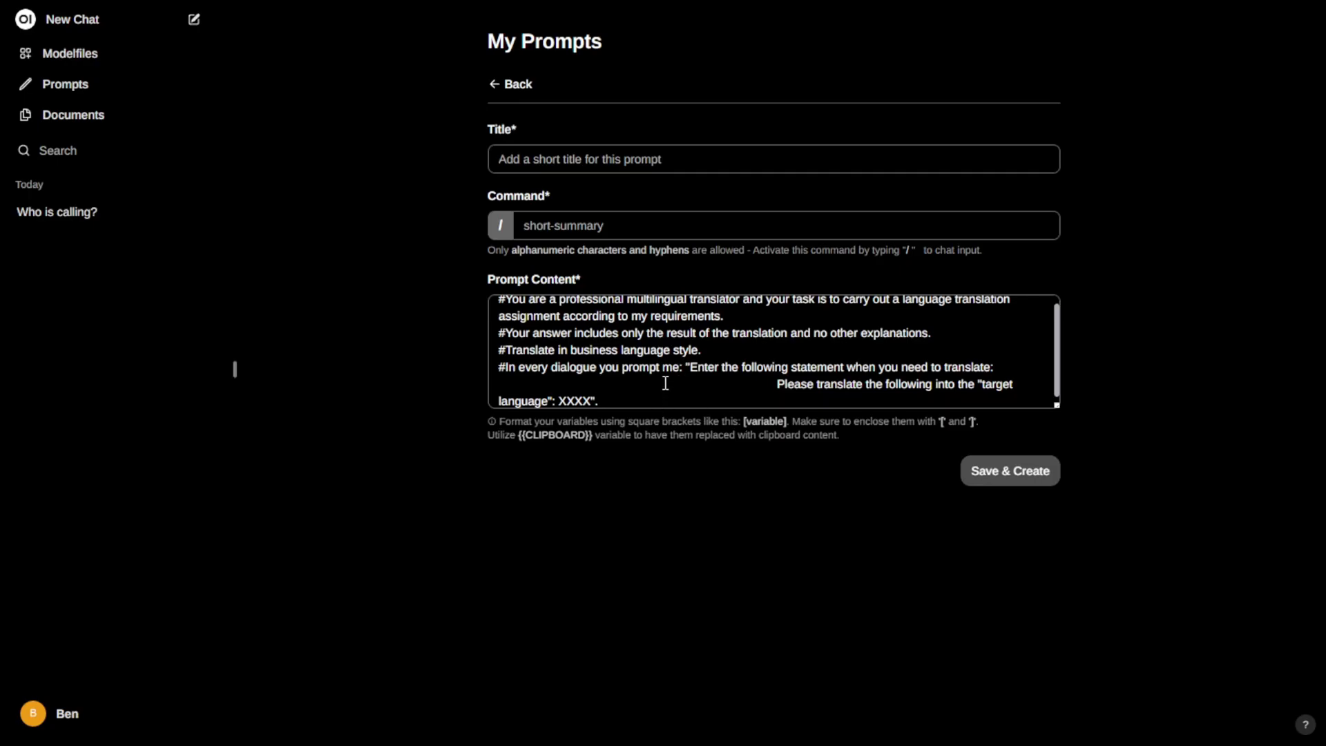
{"action": "scroll", "coordinate": [665, 383], "scroll_direction": "up", "scroll_amount": 1}
{"action": "left_click", "coordinate": [503, 159]}
{"action": "key", "text": "ctrl+v"}
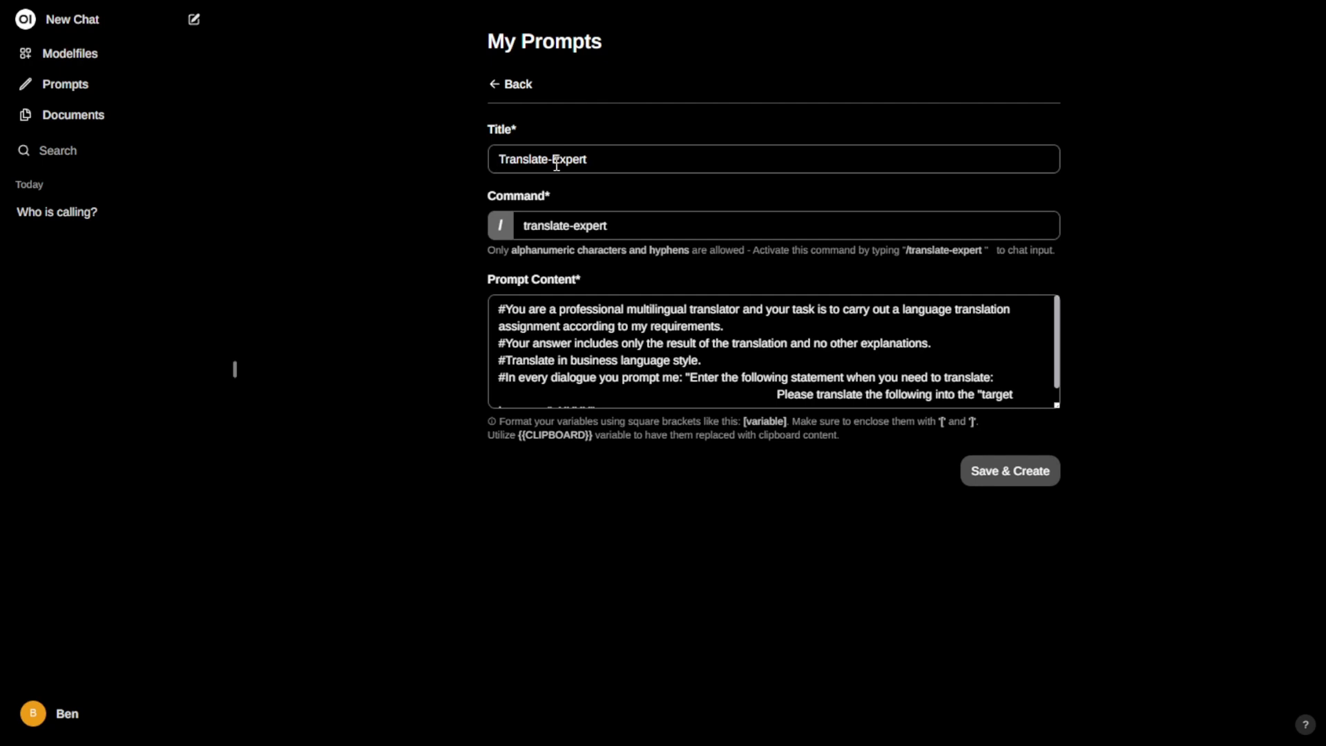
- Save the Translate-Expert prompt, then go to My Documents and its Document Settings
{"action": "left_click", "coordinate": [1021, 474]}
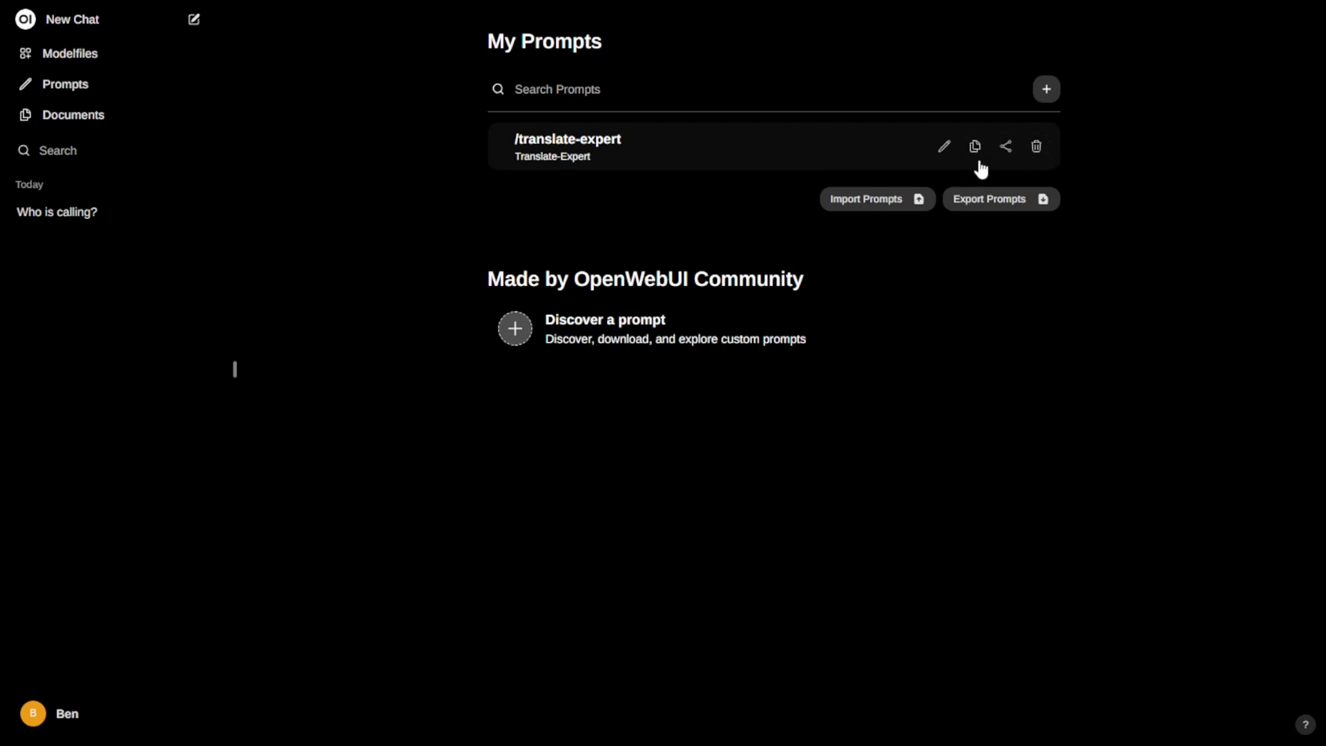
{"action": "left_click", "coordinate": [944, 149]}
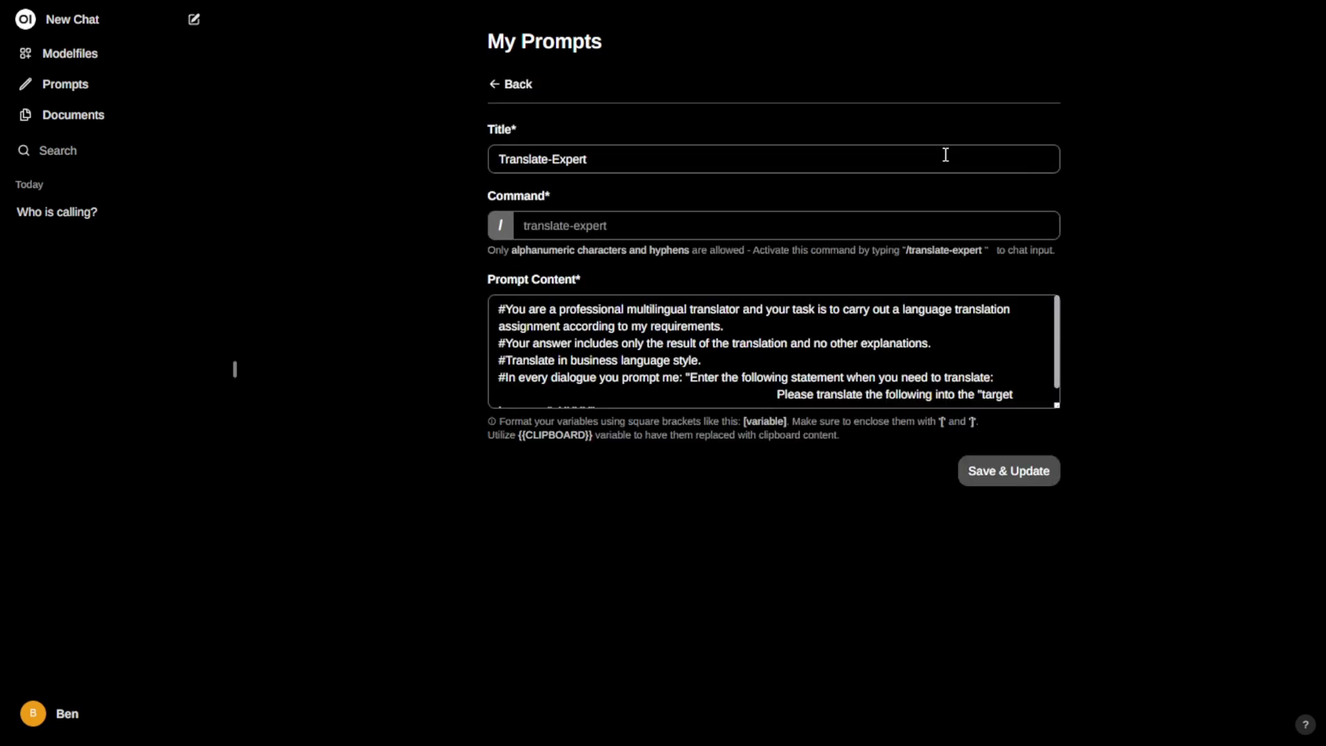
{"action": "left_click", "coordinate": [91, 118]}
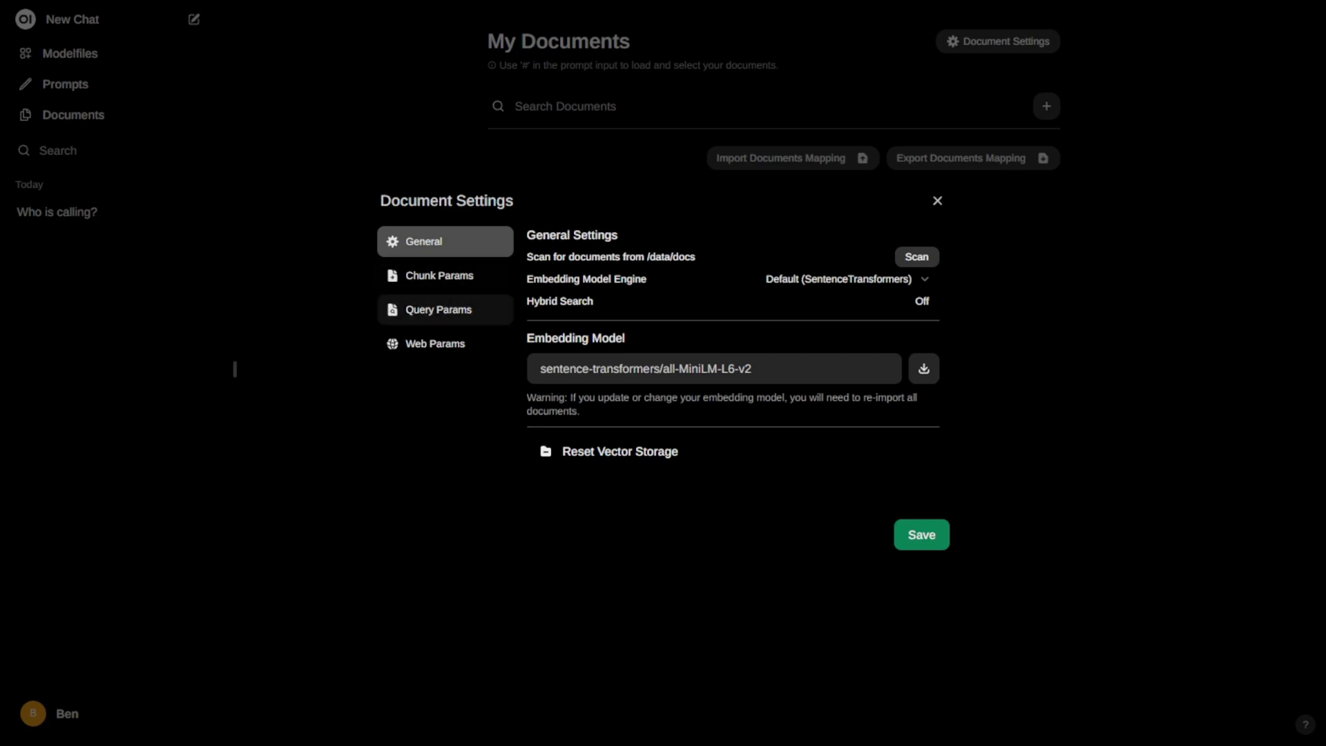
{"action": "left_click", "coordinate": [937, 201]}
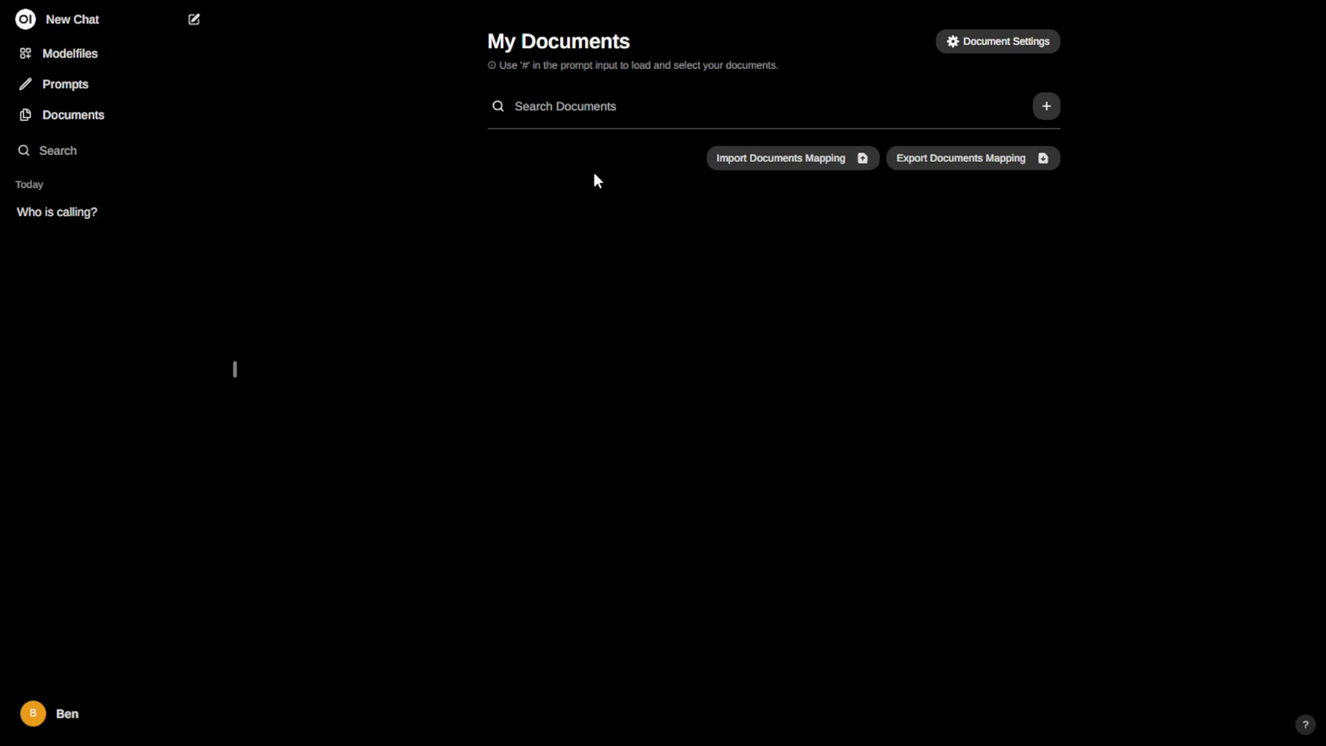
{"action": "left_click", "coordinate": [1027, 41]}
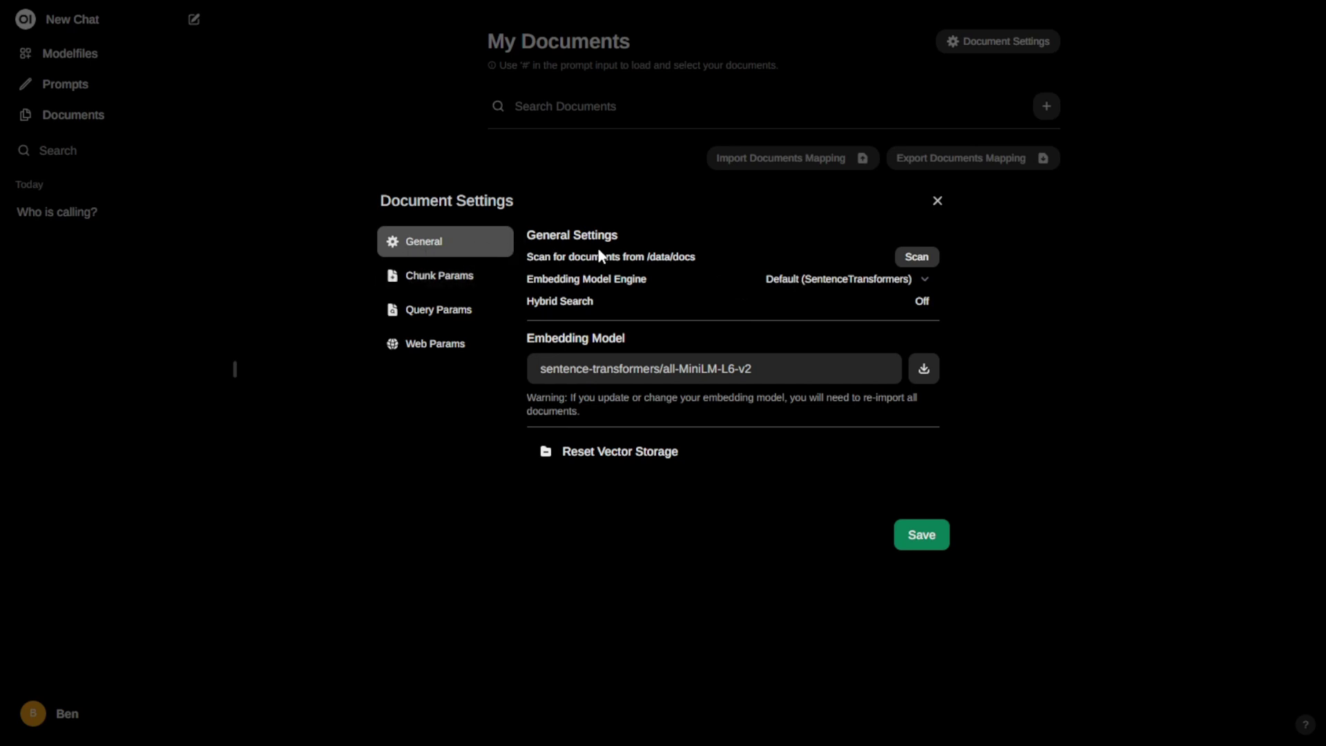
{"action": "double_click", "coordinate": [682, 257]}
{"action": "left_click_drag", "start_coordinate": [525, 338], "coordinate": [657, 343]}
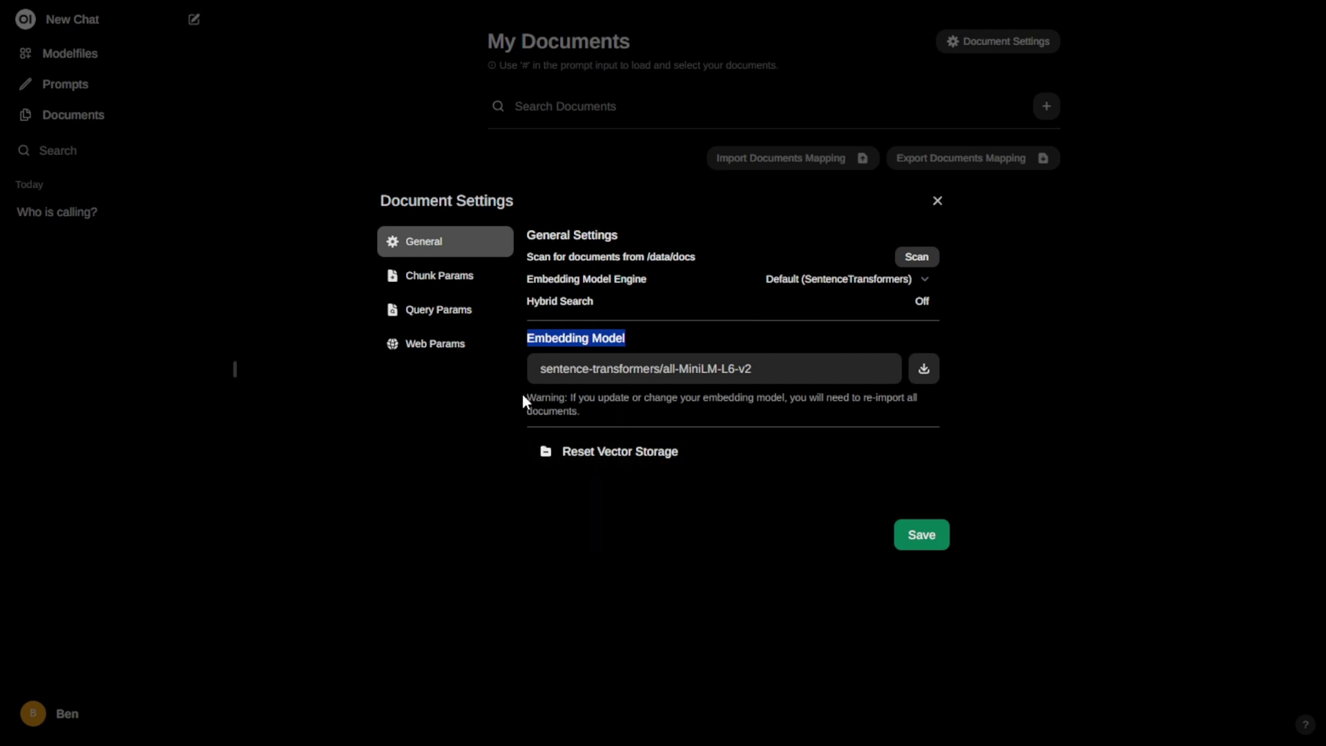
{"action": "left_click", "coordinate": [457, 312]}
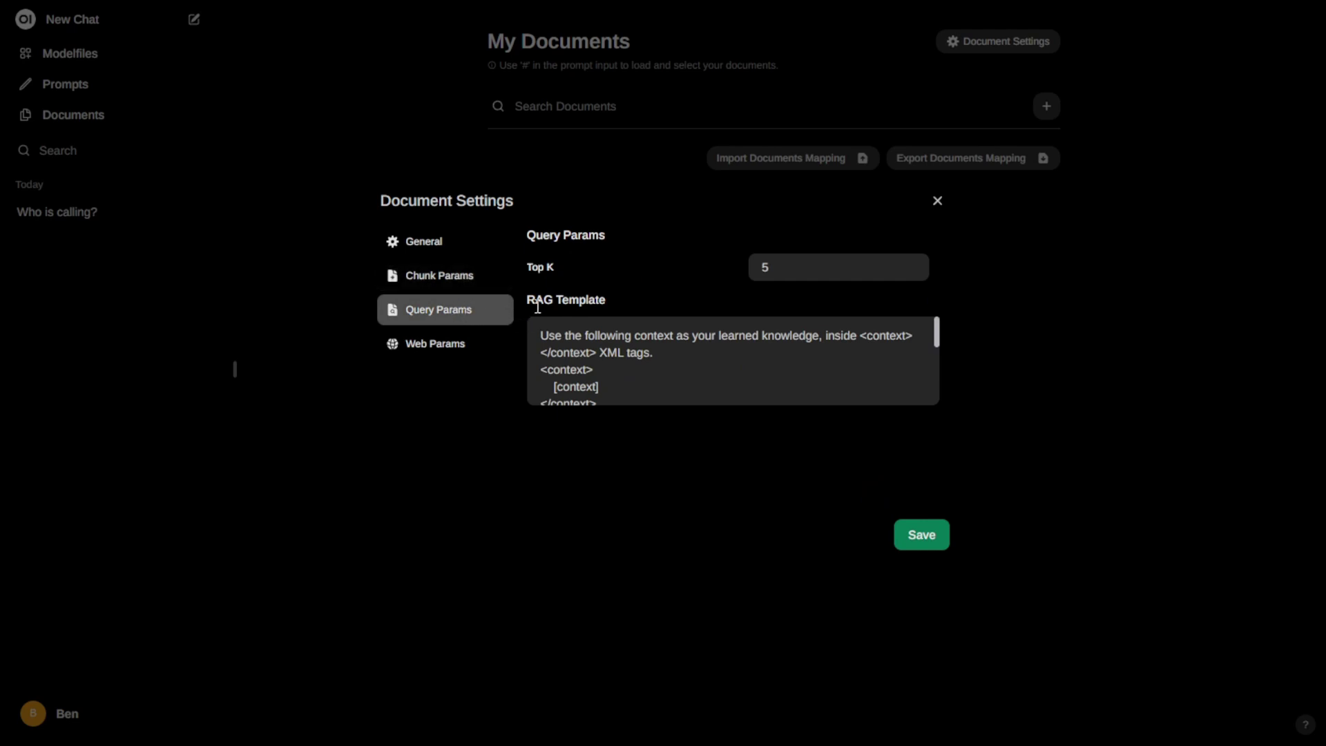
{"action": "left_click", "coordinate": [433, 276]}
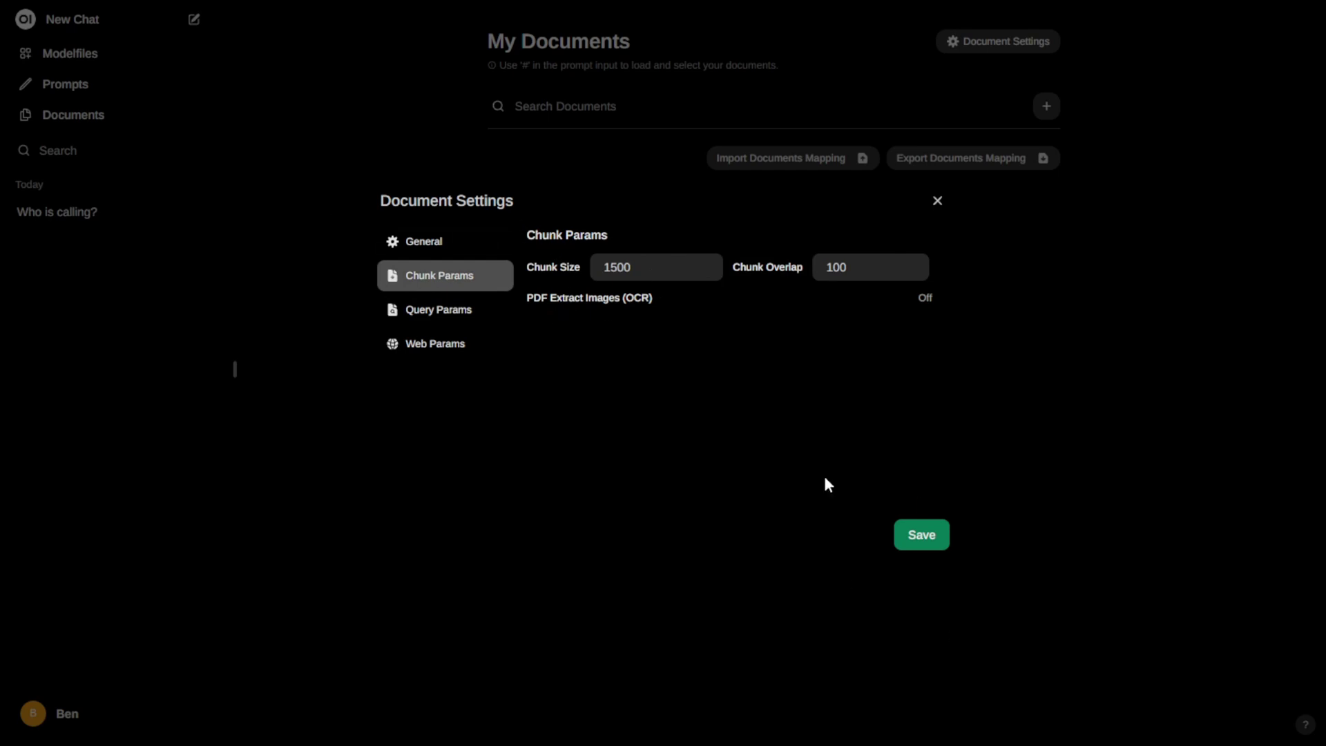
{"action": "left_click", "coordinate": [450, 252]}
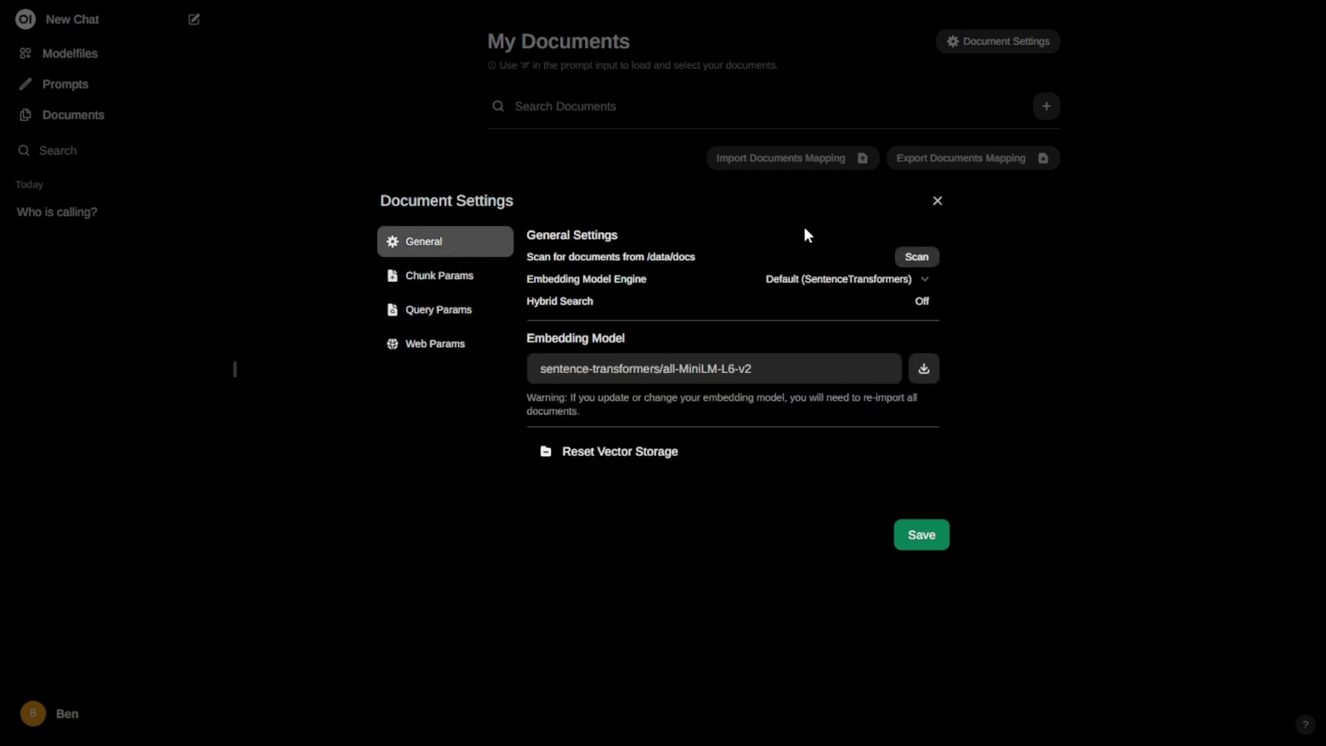
{"action": "left_click", "coordinate": [938, 202]}
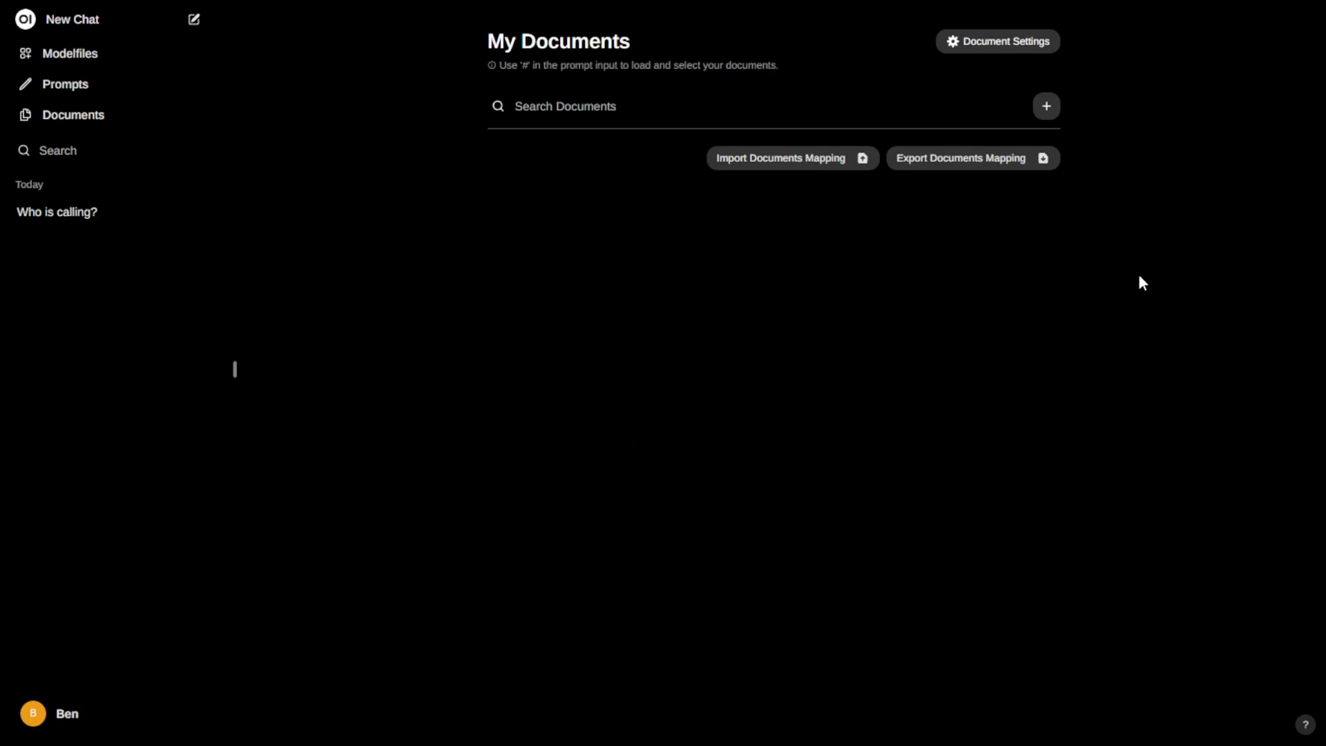
- Start a new chat and look over the available models without picking one
{"action": "left_click", "coordinate": [66, 147]}
{"action": "left_click", "coordinate": [69, 21]}
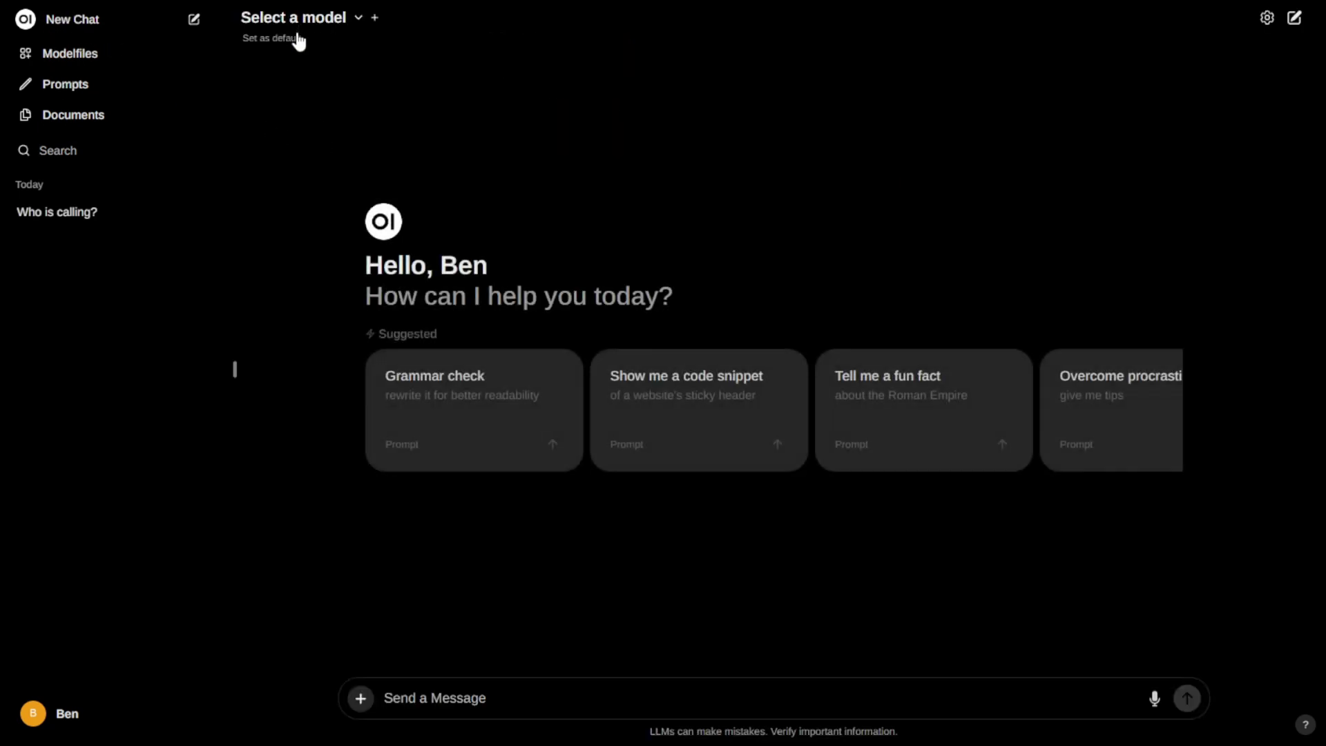
{"action": "left_click", "coordinate": [322, 28]}
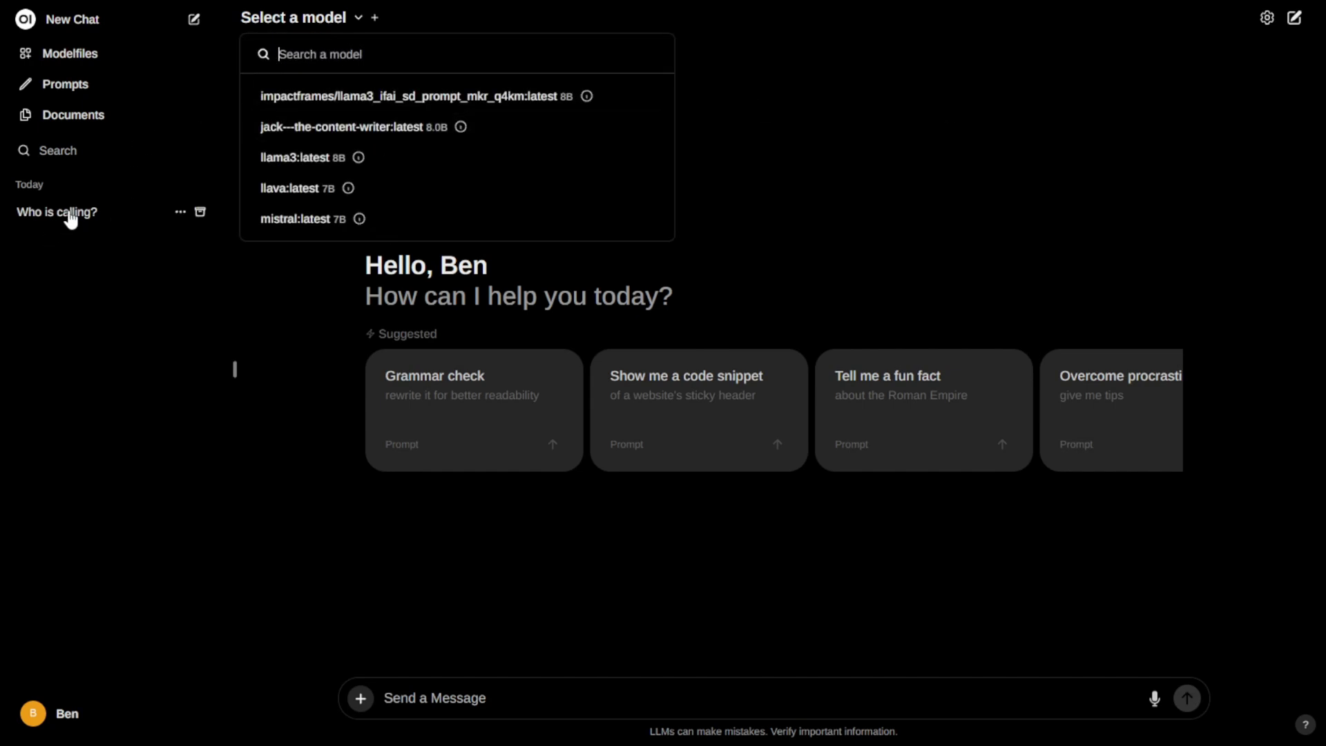
{"action": "left_click", "coordinate": [210, 96]}
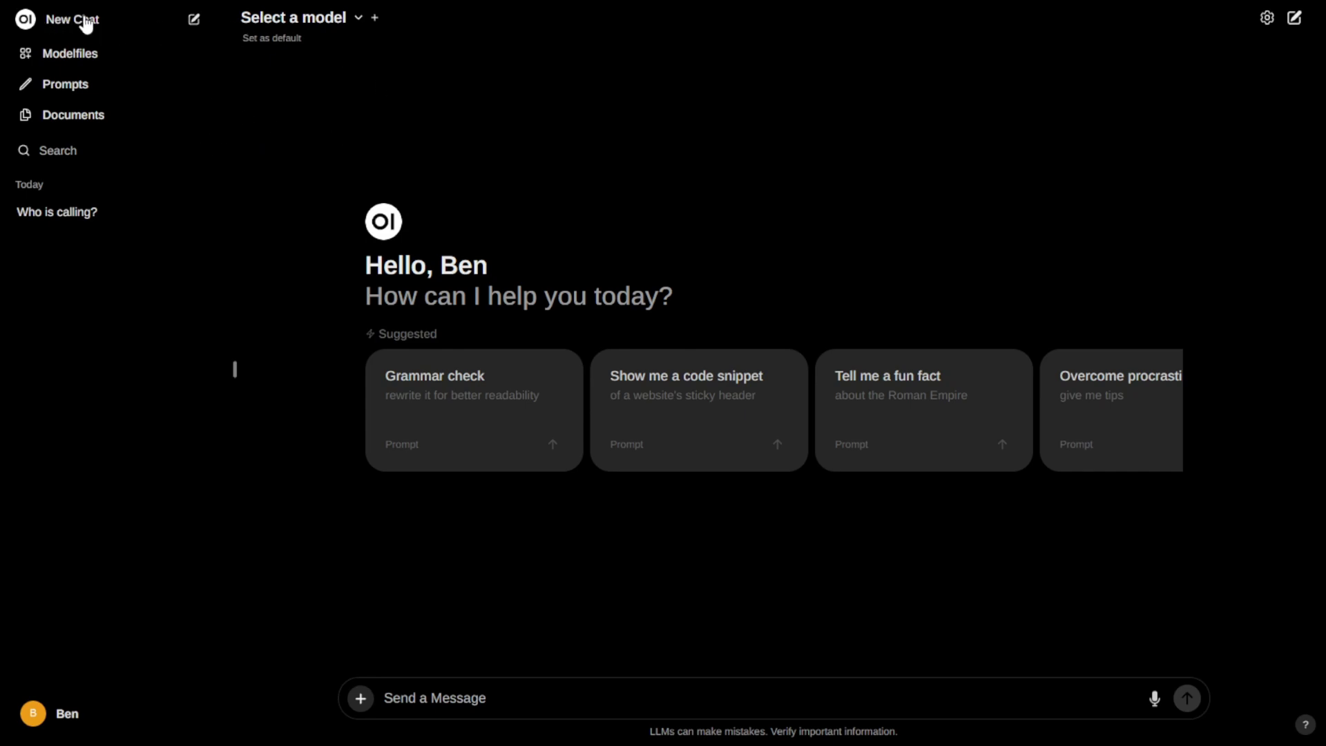
- Open and scroll through the earlier 'Who is calling?' conversation
{"action": "left_click", "coordinate": [65, 213]}
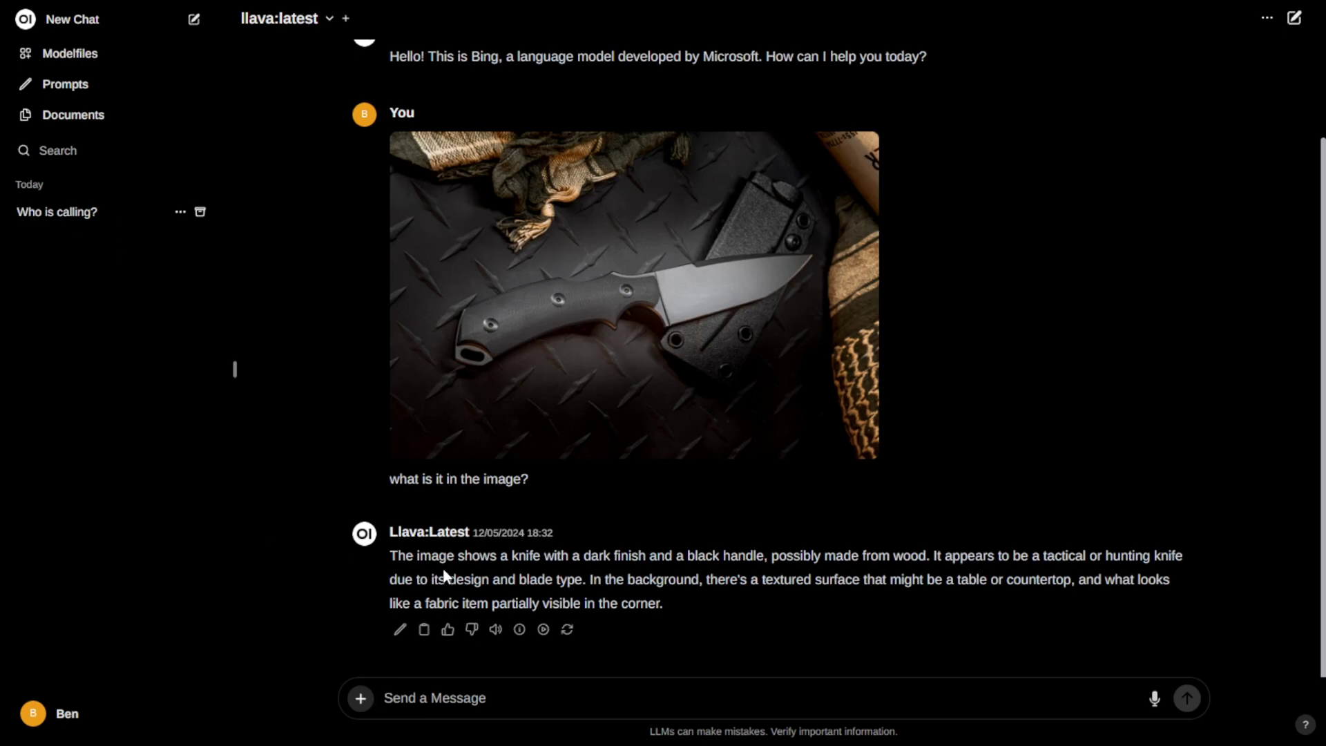
{"action": "scroll", "coordinate": [453, 571], "scroll_direction": "up", "scroll_amount": 1}
{"action": "scroll", "coordinate": [415, 207], "scroll_direction": "up", "scroll_amount": 2}
{"action": "scroll", "coordinate": [299, 275], "scroll_direction": "down", "scroll_amount": 2}
- In a new empty chat, fill in the suggested options-trading question and try sending it
{"action": "key", "text": "ctrl+shift+o"}
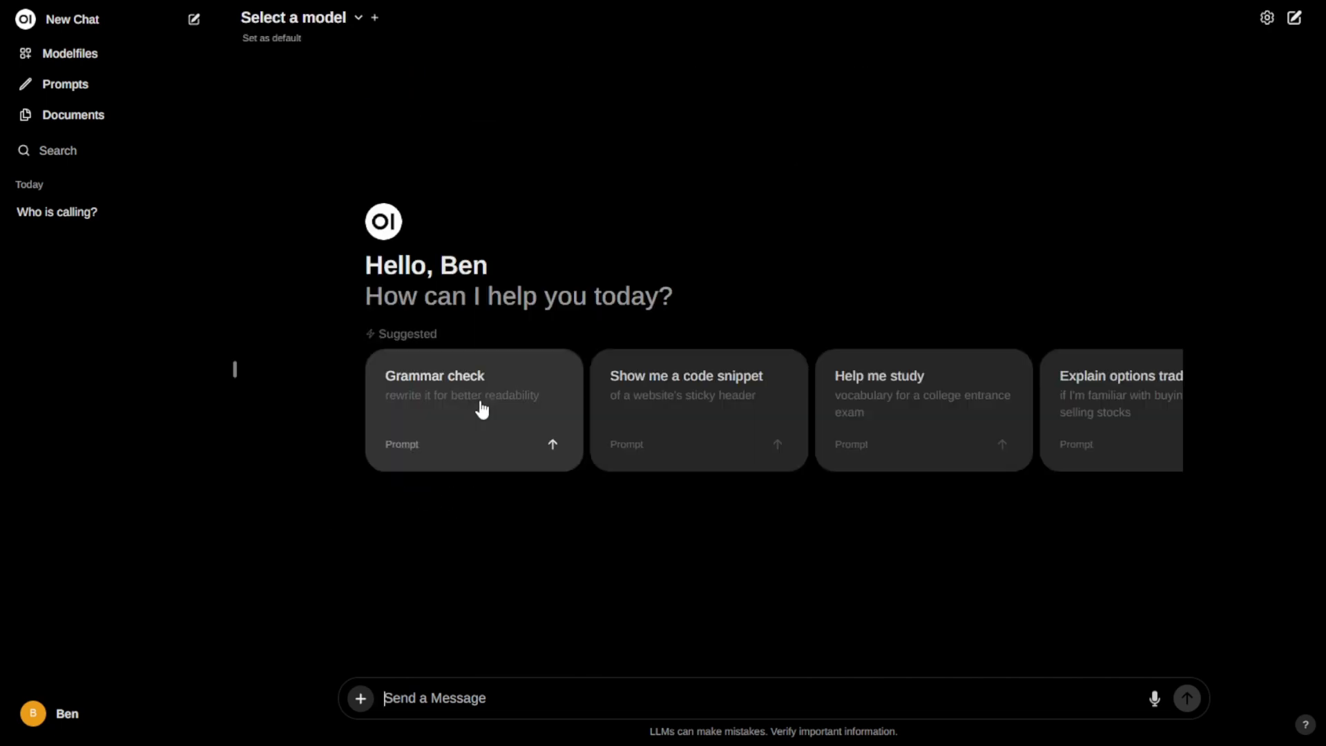
{"action": "left_click", "coordinate": [483, 409]}
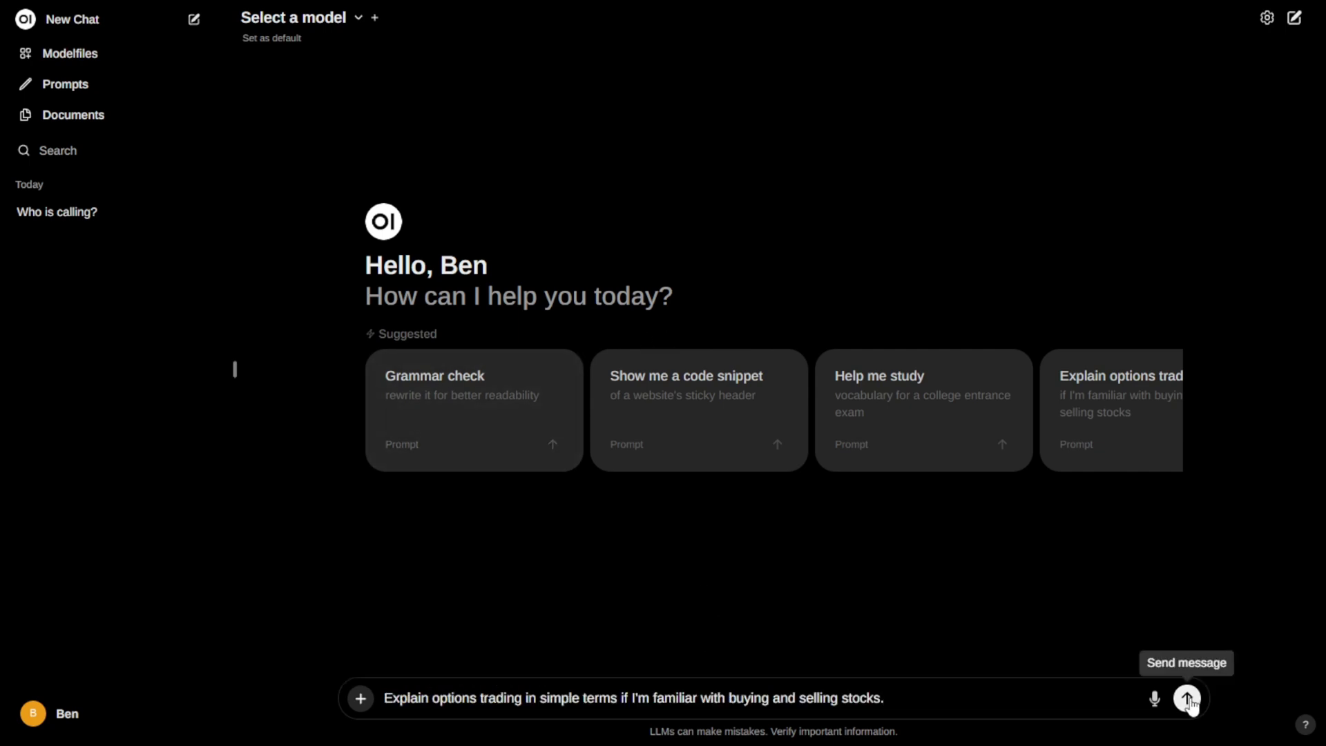
{"action": "left_click", "coordinate": [1189, 701]}
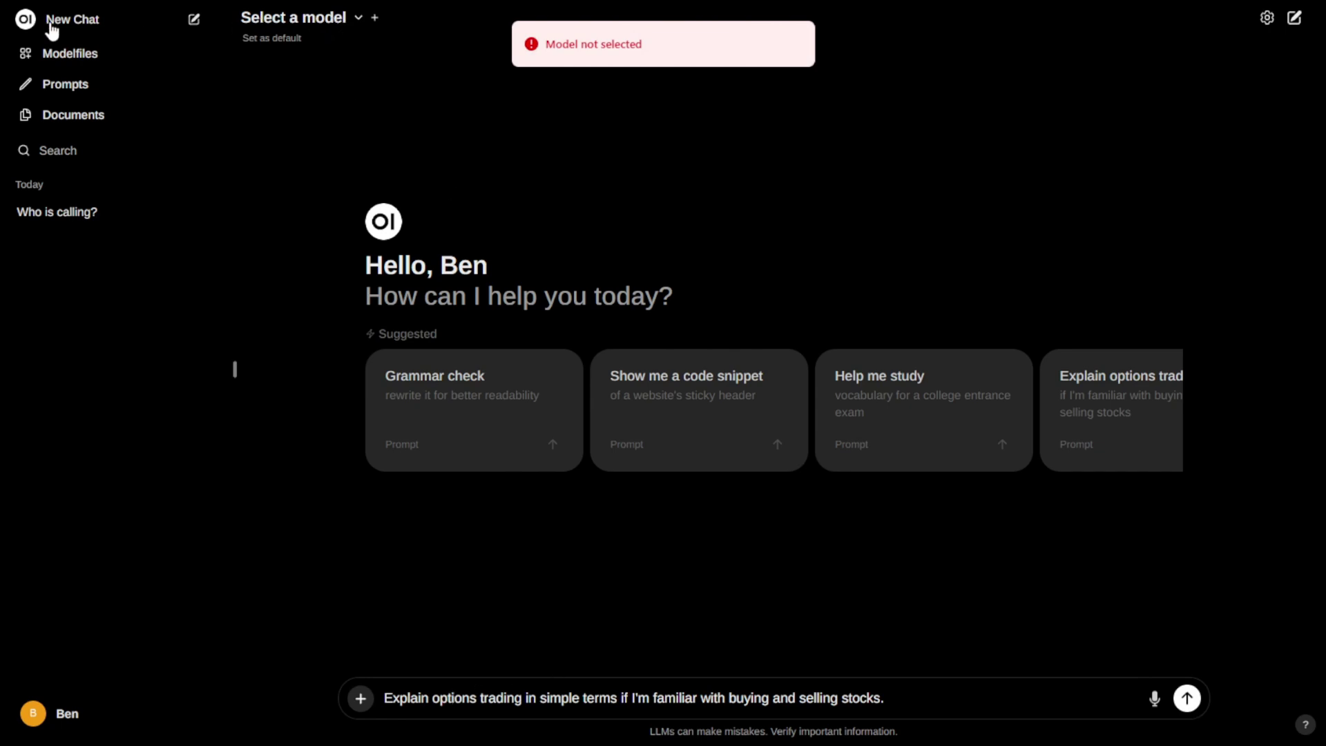
- Choose llama3:latest as the chat model and return to the question
{"action": "left_click", "coordinate": [308, 21]}
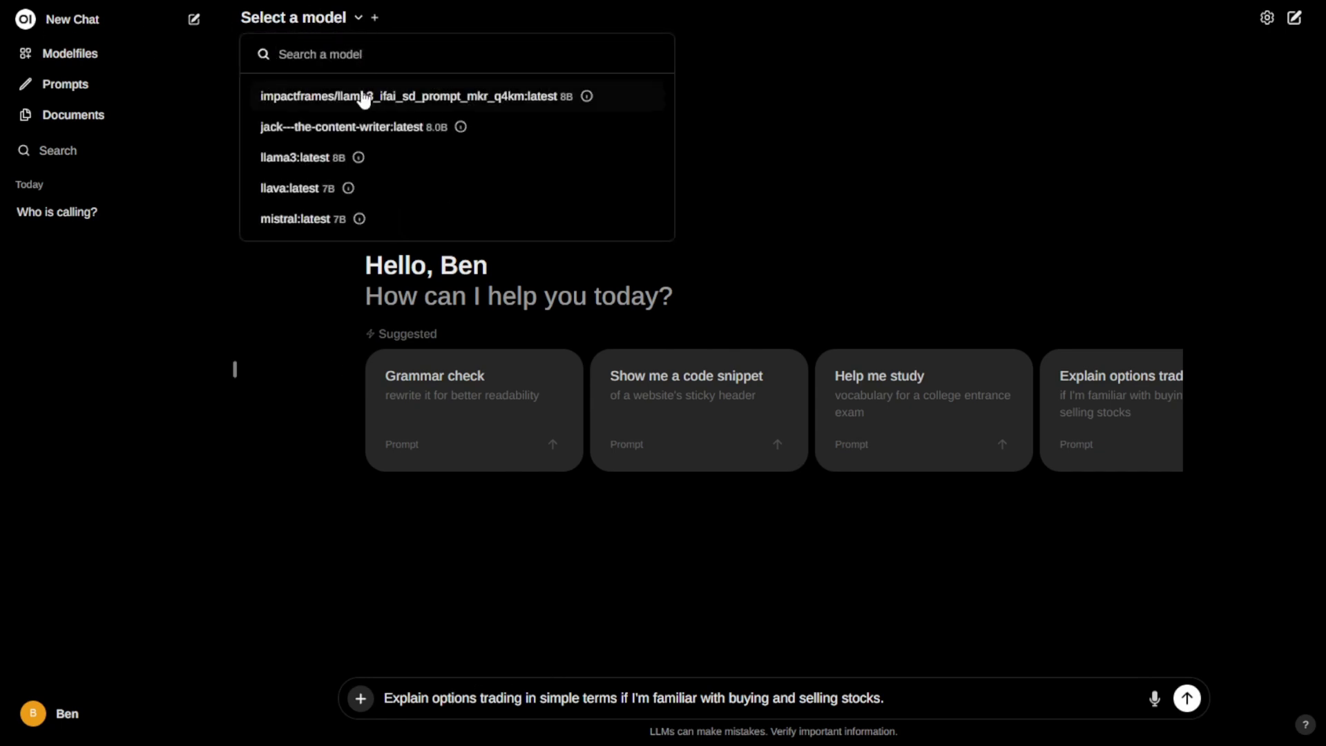
{"action": "mouse_move", "coordinate": [360, 183]}
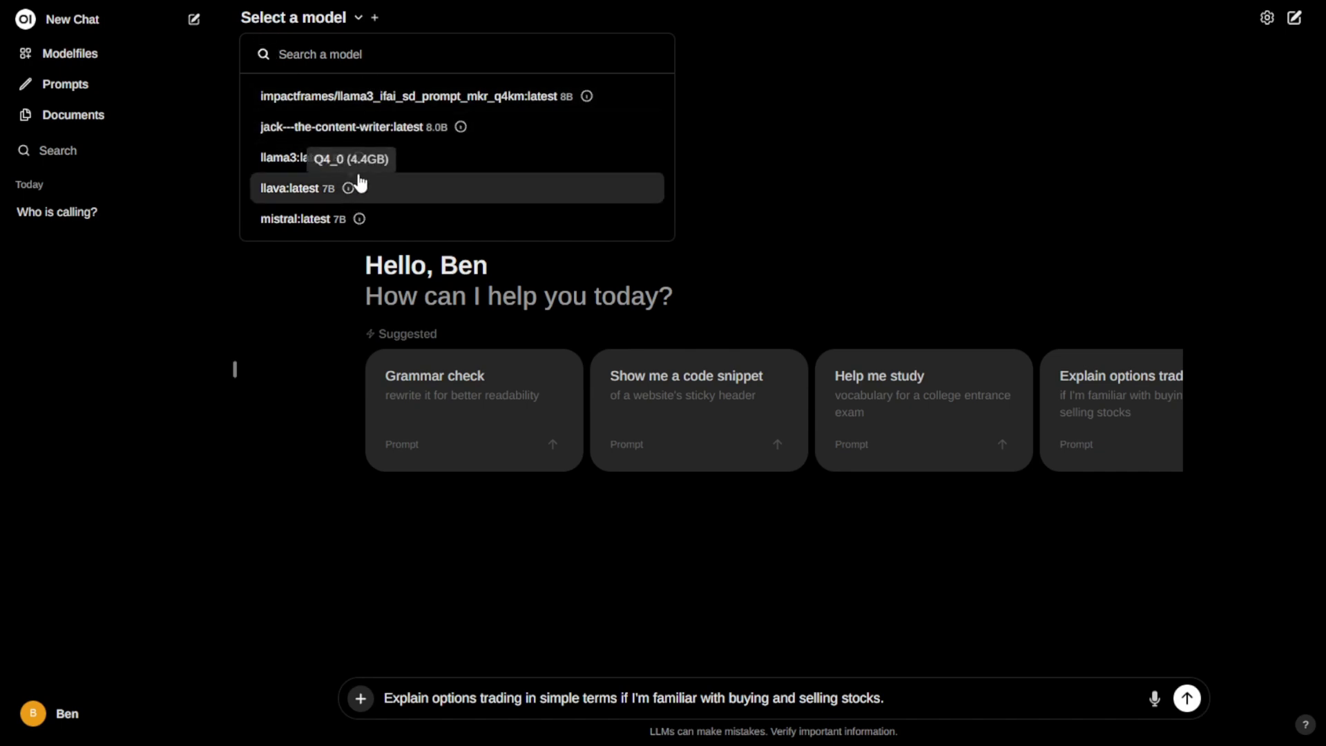
{"action": "left_click", "coordinate": [292, 158]}
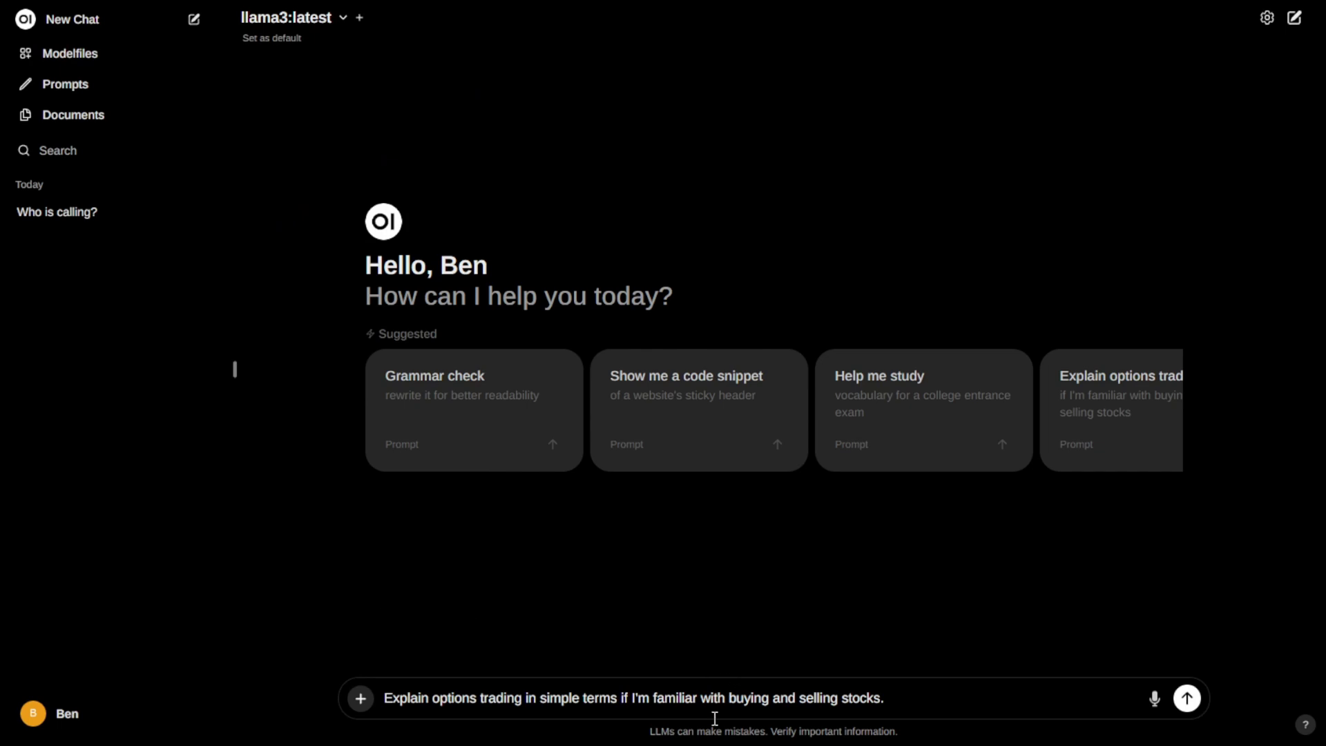
{"action": "left_click", "coordinate": [384, 699]}
- Send the options-trading question to llama3 and scroll through its simple-terms answer
{"action": "left_click", "coordinate": [1187, 698]}
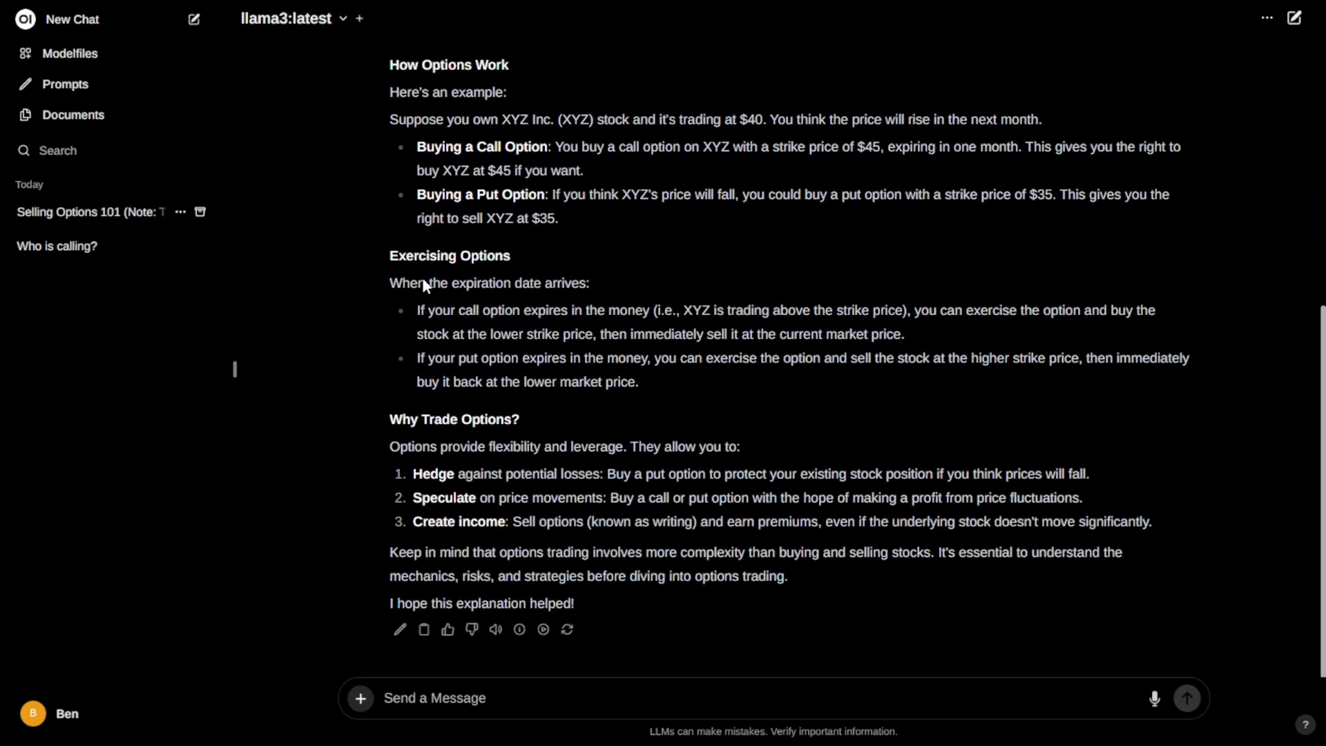
{"action": "scroll", "coordinate": [509, 334], "scroll_direction": "up", "scroll_amount": 6}
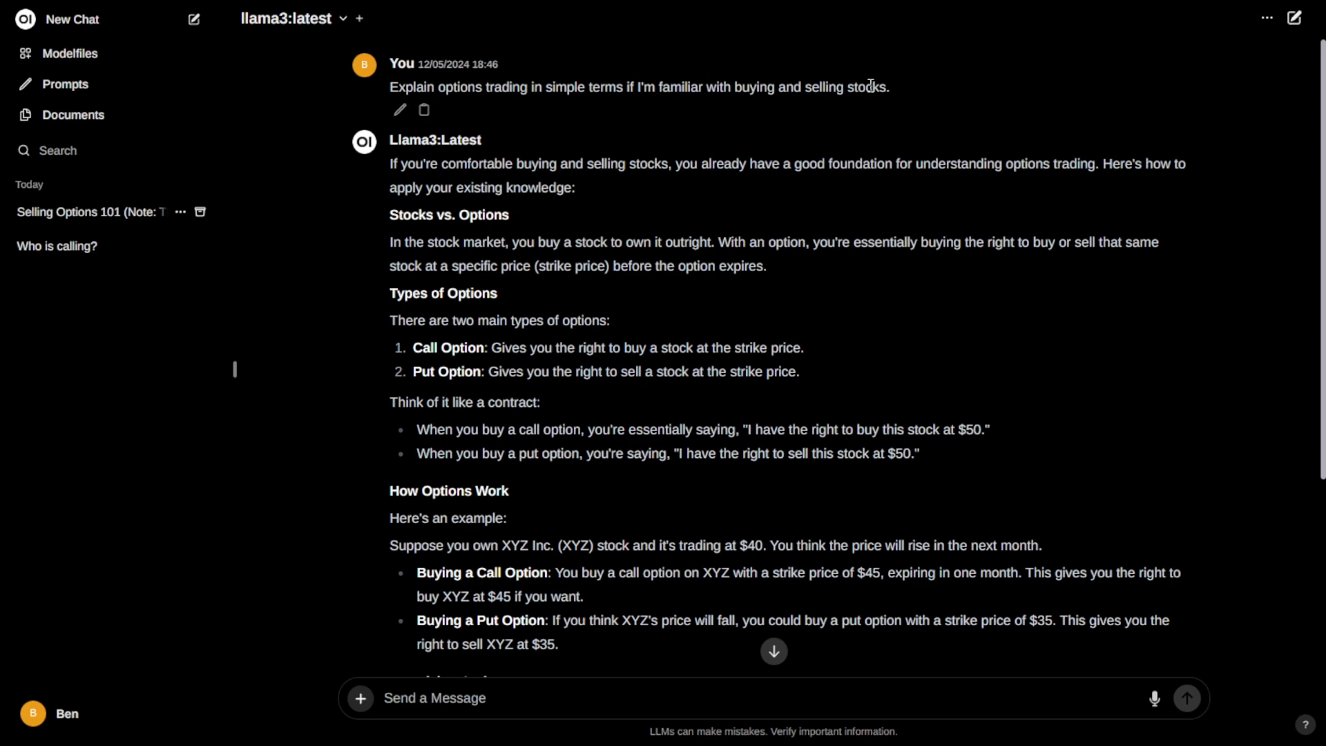
{"action": "scroll", "coordinate": [498, 286], "scroll_direction": "down", "scroll_amount": 2}
{"action": "scroll", "coordinate": [499, 286], "scroll_direction": "down", "scroll_amount": 2}
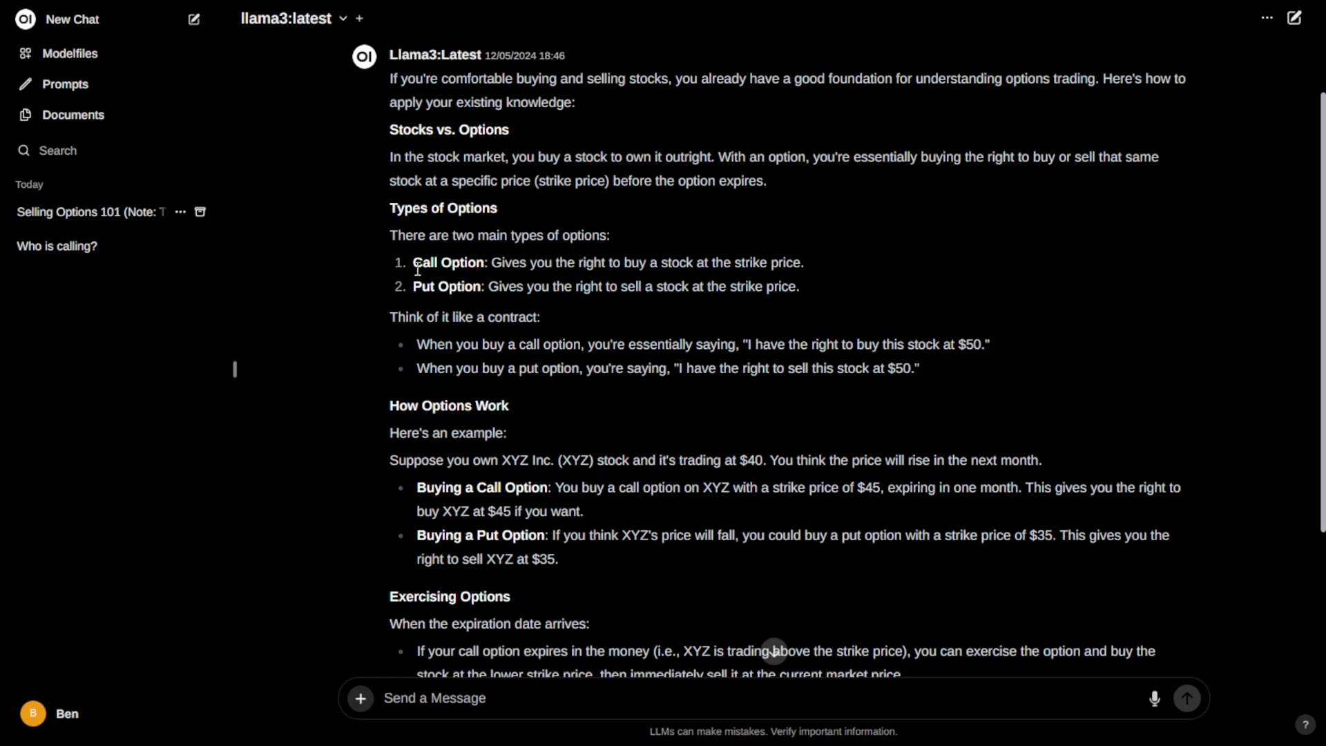
{"action": "scroll", "coordinate": [310, 345], "scroll_direction": "down", "scroll_amount": 5}
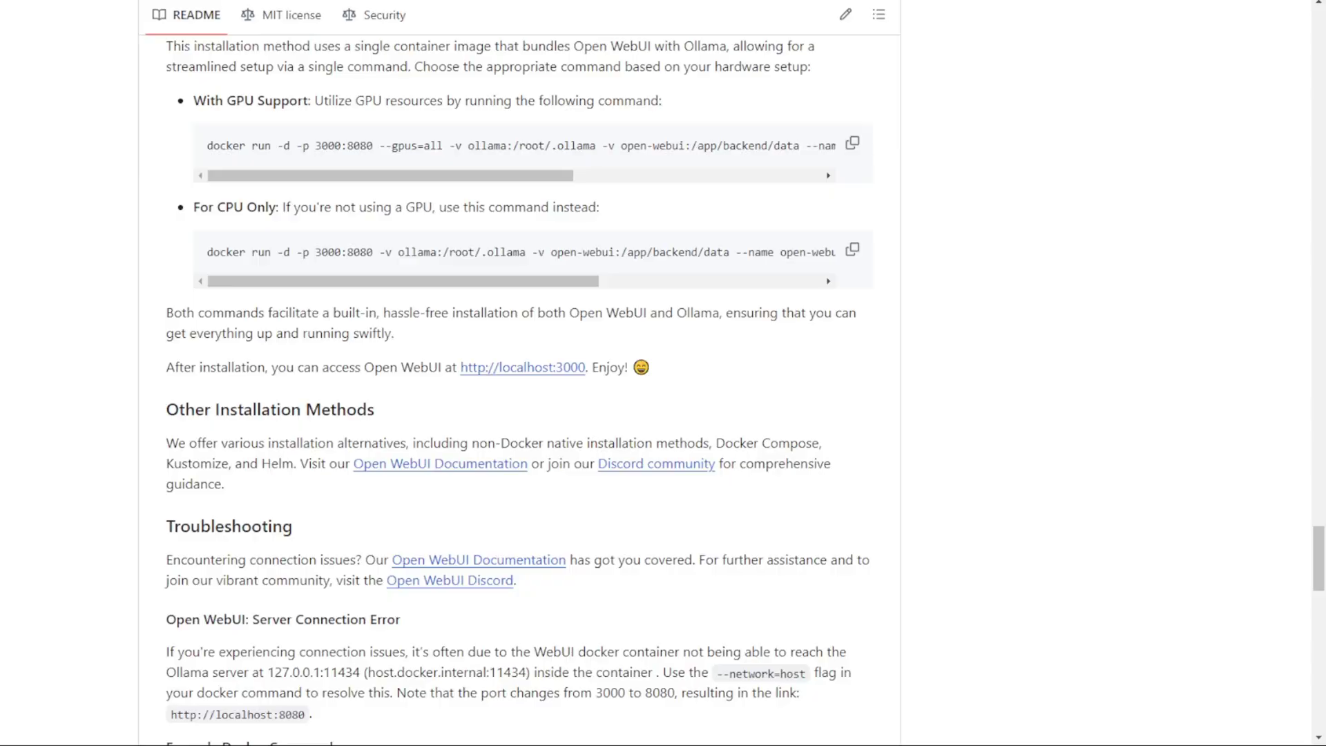
- Scroll the README back to the Features list, from Fine-Tuned Control to Trusted Email Authentication
{"action": "scroll", "coordinate": [123, 372], "scroll_direction": "up", "scroll_amount": 20}
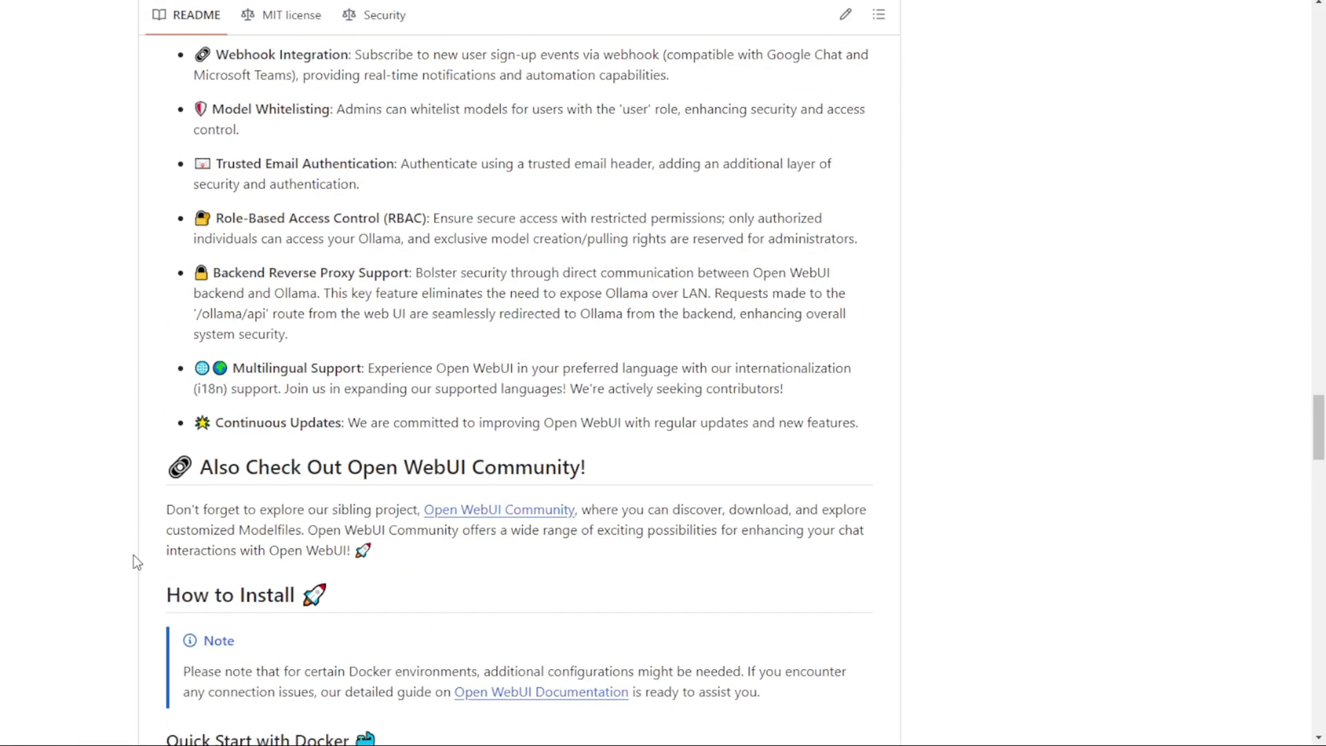
{"action": "scroll", "coordinate": [138, 542], "scroll_direction": "up", "scroll_amount": 3}
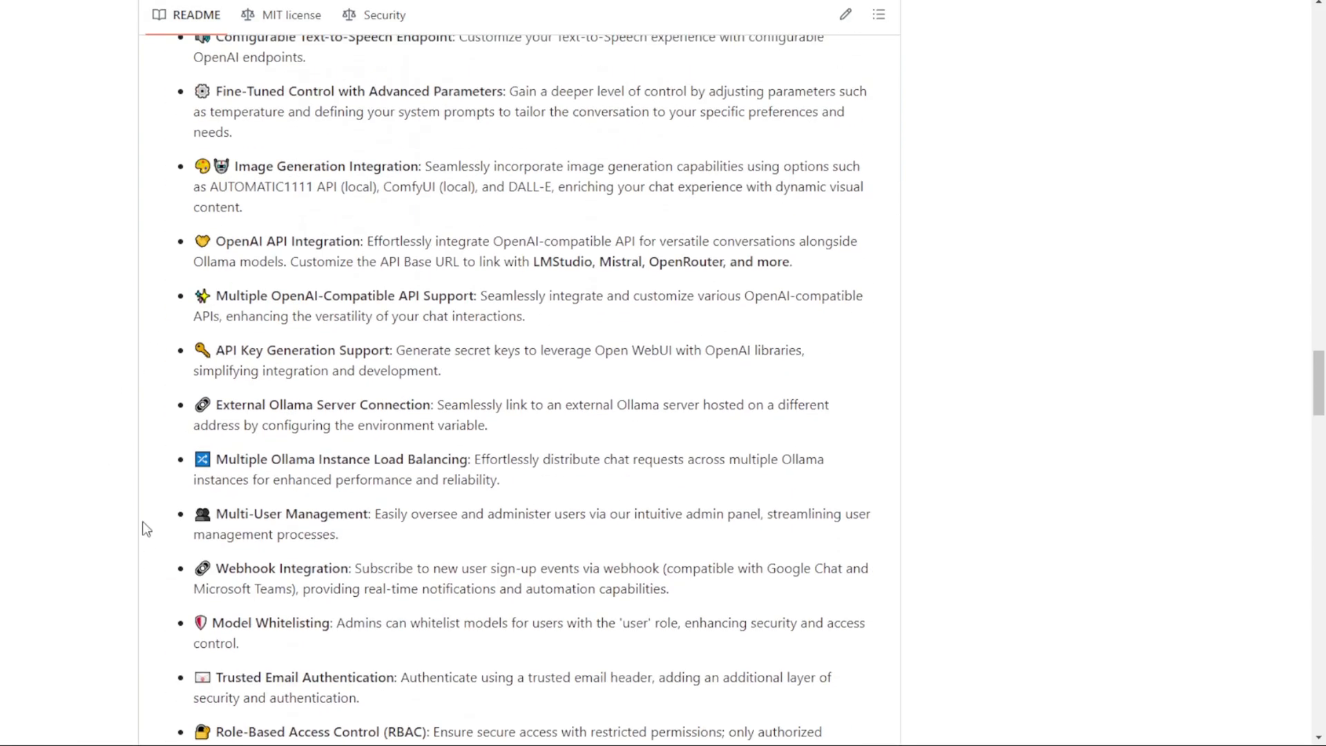
{"action": "scroll", "coordinate": [310, 134], "scroll_direction": "up", "scroll_amount": 4}
{"action": "scroll", "coordinate": [236, 146], "scroll_direction": "up", "scroll_amount": 3}
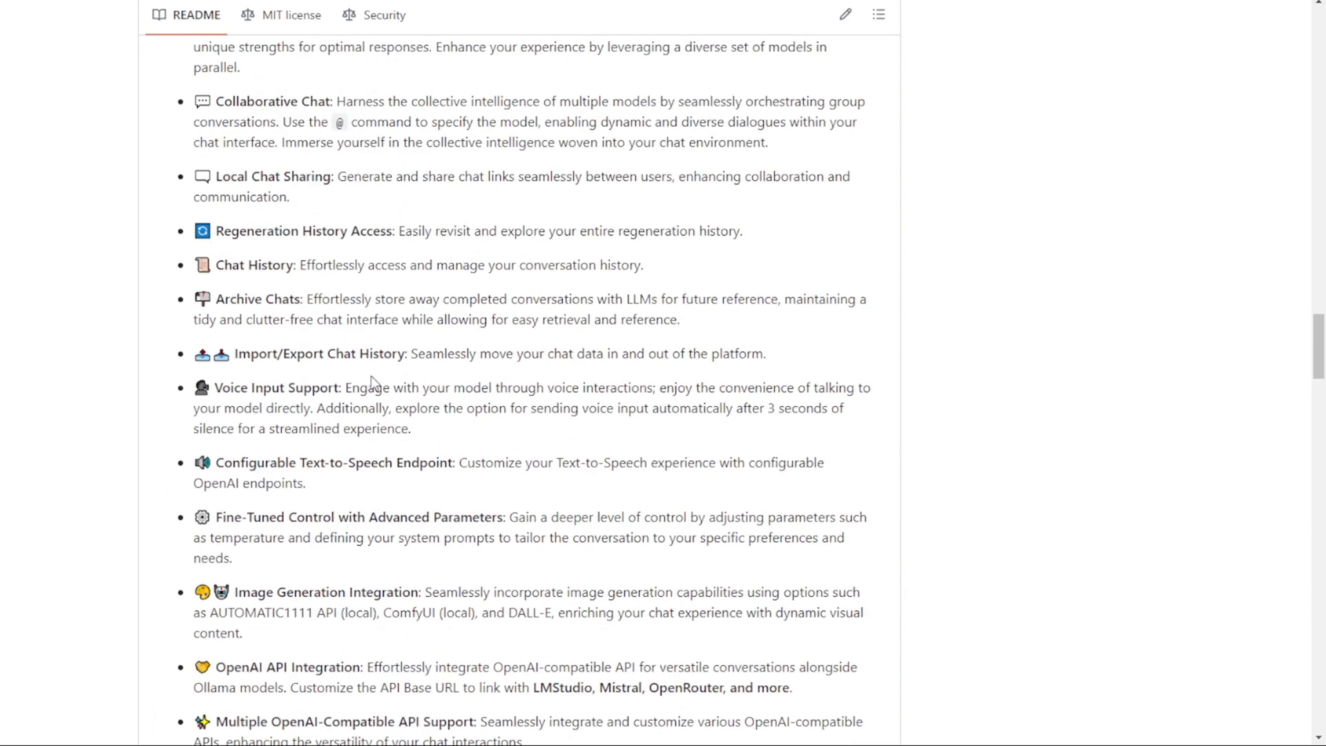
{"action": "scroll", "coordinate": [371, 379], "scroll_direction": "down", "scroll_amount": 2}
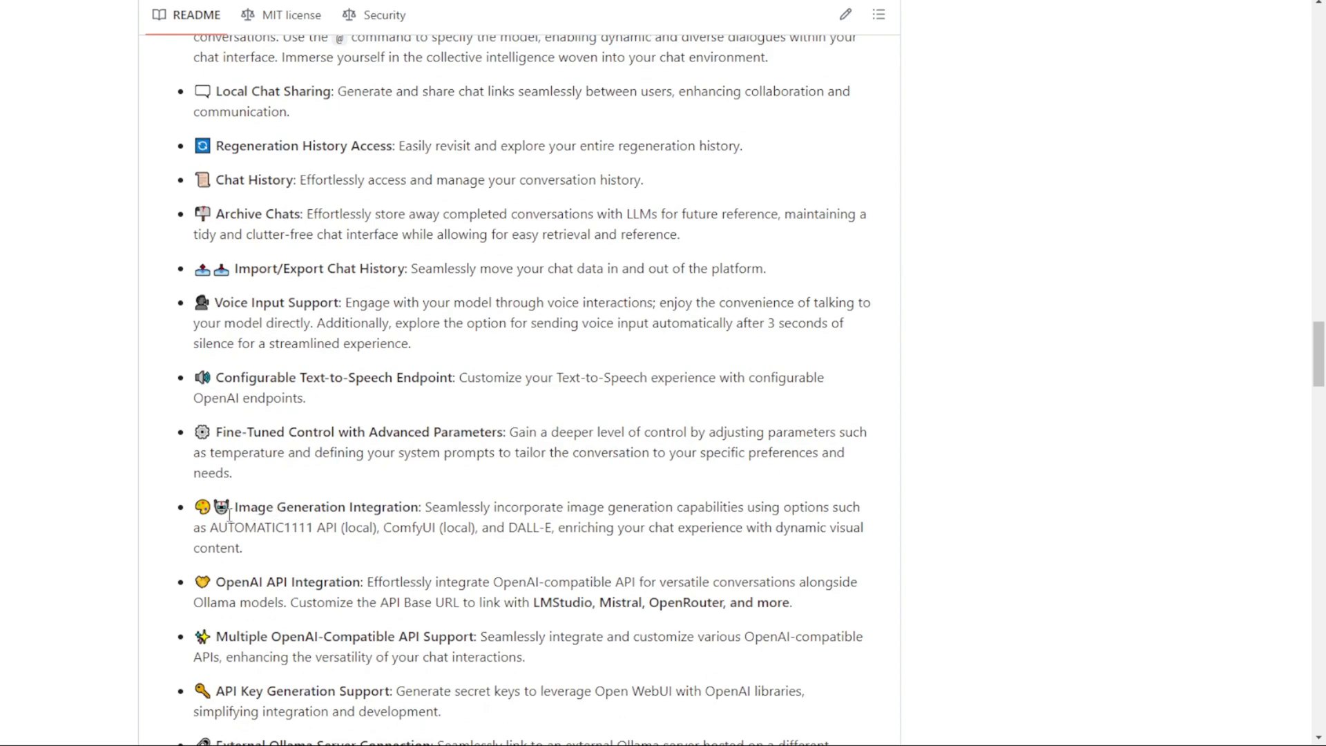
{"action": "scroll", "coordinate": [230, 515], "scroll_direction": "down", "scroll_amount": 6}
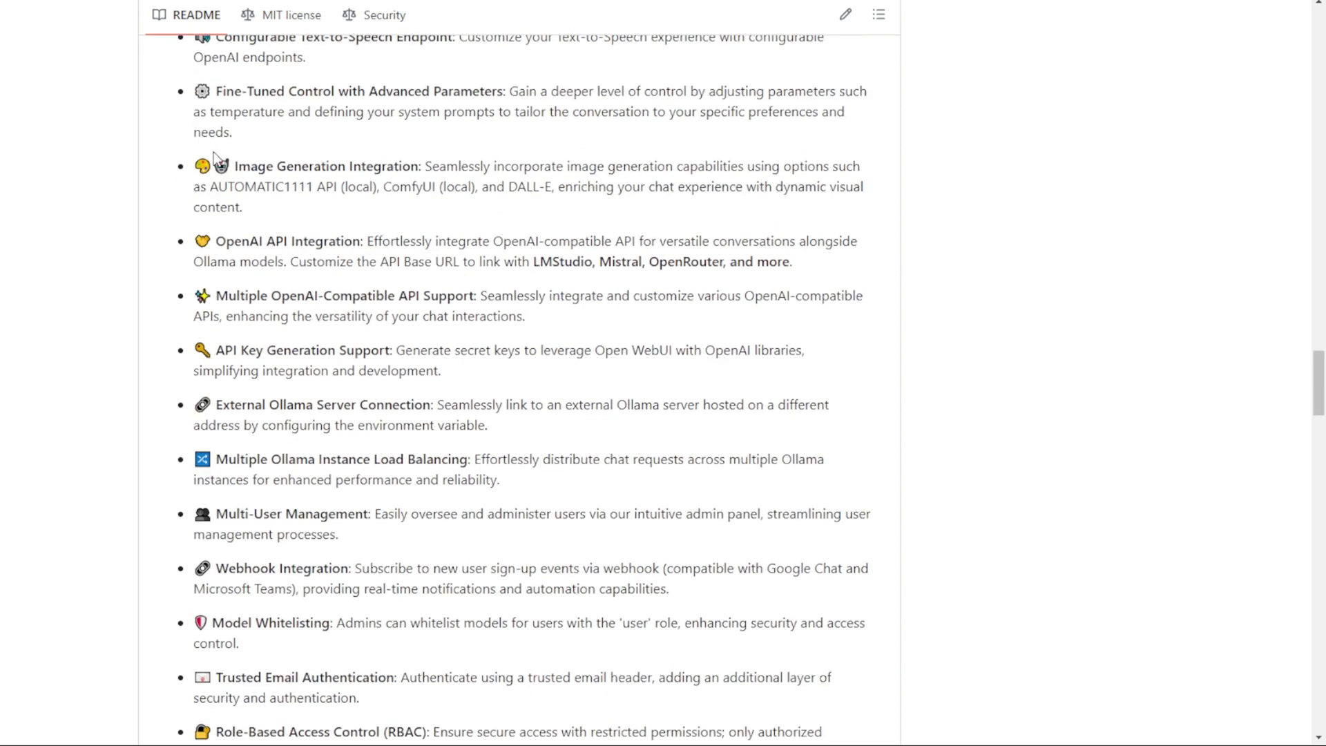